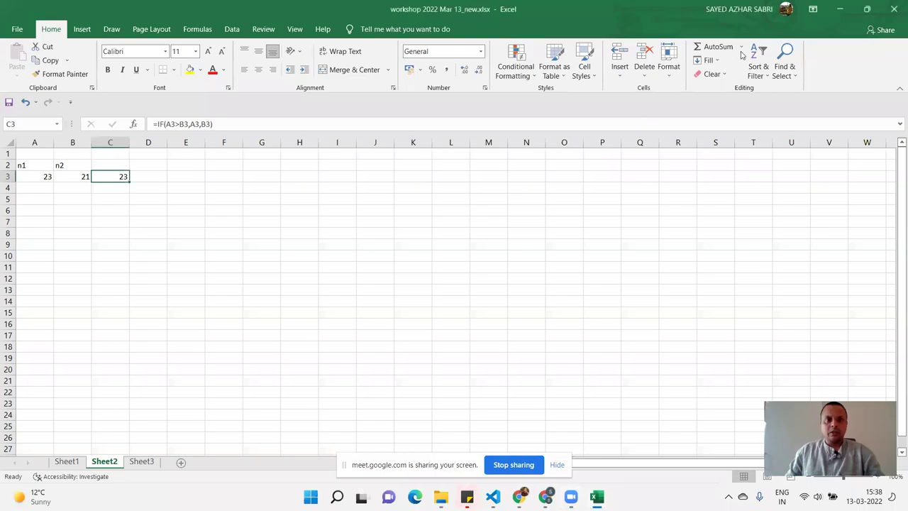
- Close the open workbook and select workshop demo.xlsx in File Explorer
drag(237, 257, 34, 152)
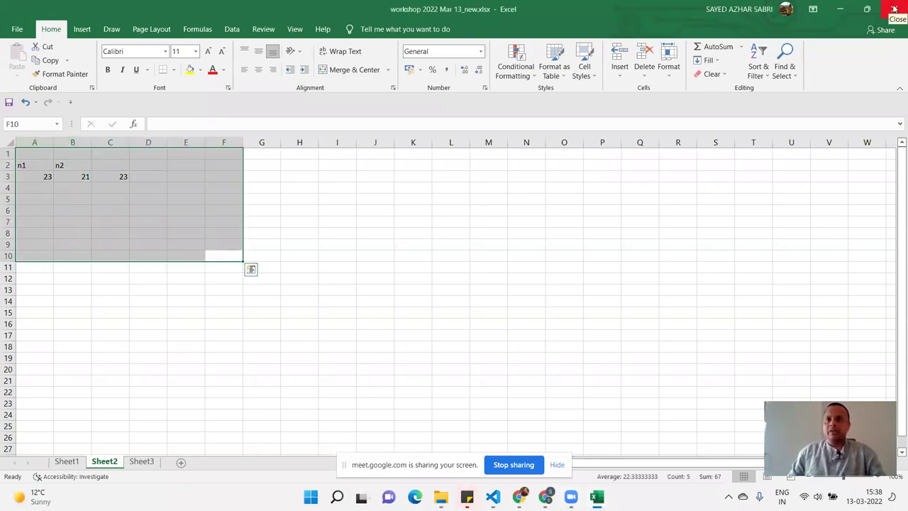
click(894, 8)
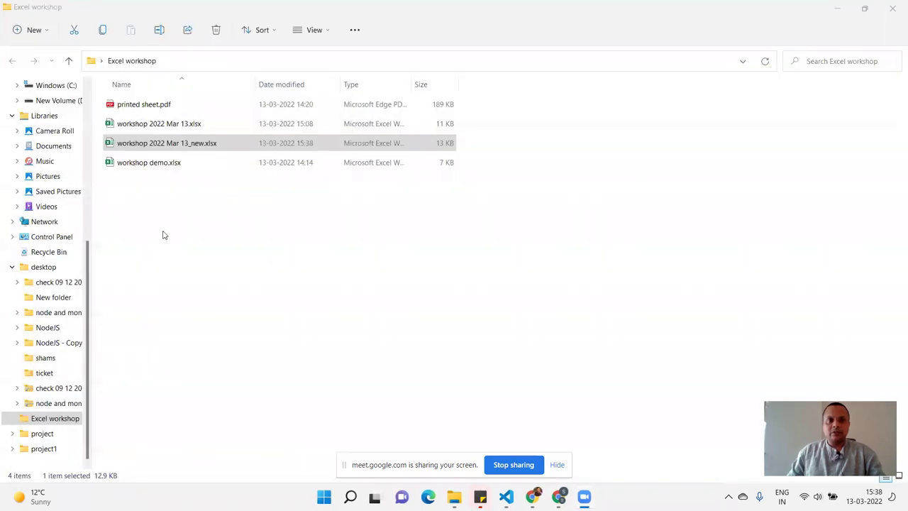
right_click(177, 215)
click(156, 163)
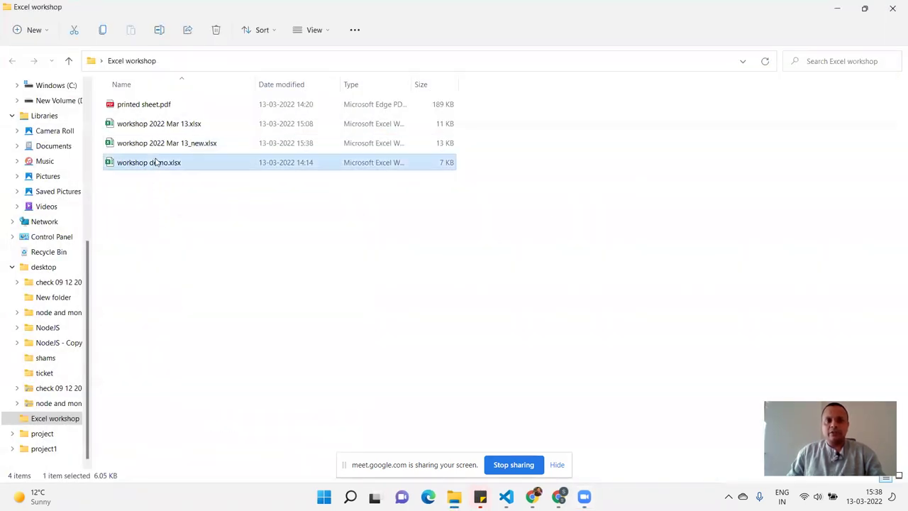
- Rename workshop demo.xlsx to 'student sheet.xlsx' and open it in Excel
key(F2)
text(student sheet.xlsx)
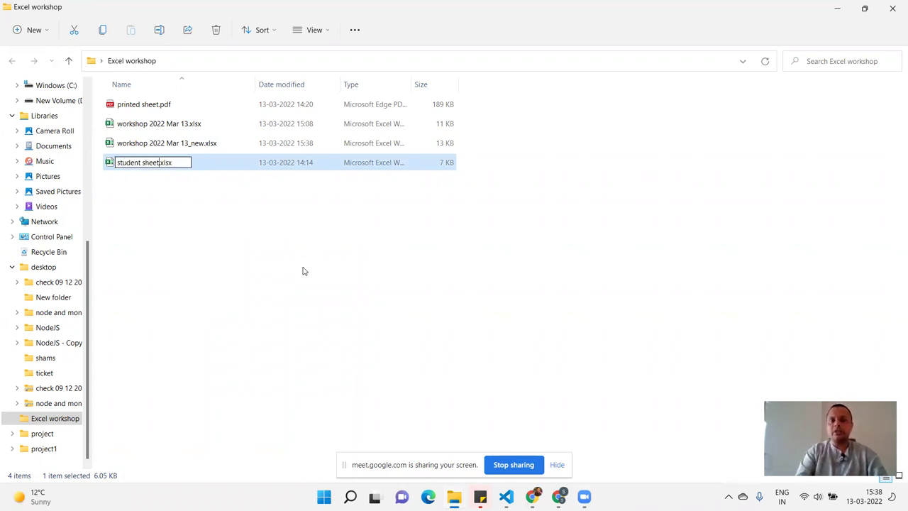
key(Return)
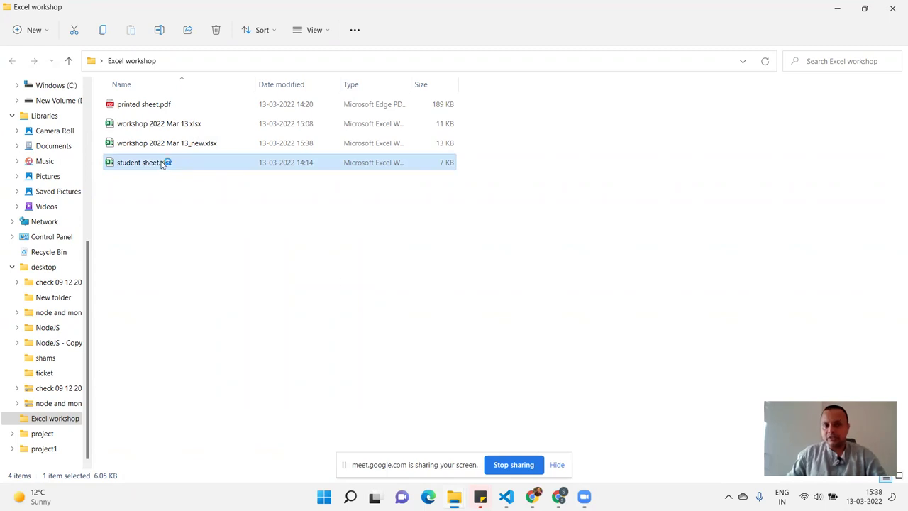
double_click(163, 162)
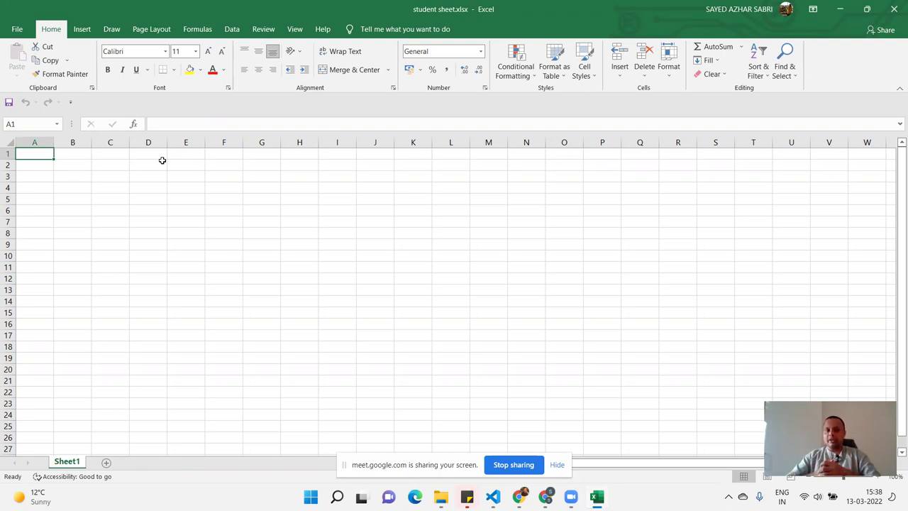
- Merge and centre A1:G2 and enter the title 'Dummy Inter College'
key(shift+Right)
key(shift+Right)
key(shift+Right)
key(shift+Right)
key(shift+Right)
key(shift+Right)
key(shift+Down)
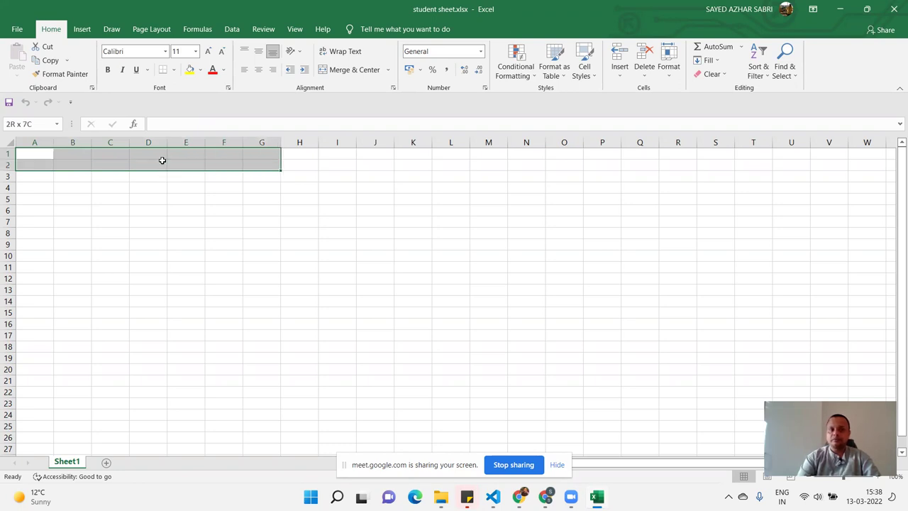
click(351, 70)
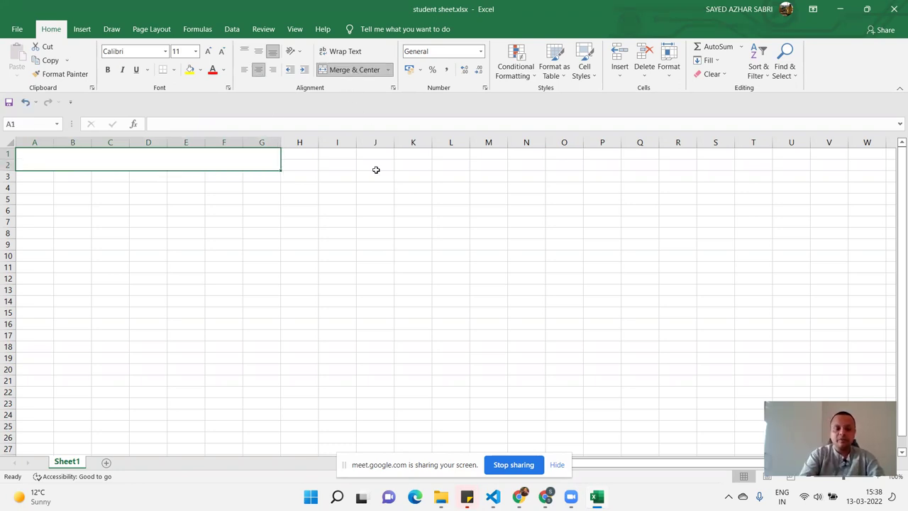
text(Dummy Inter College)
click(186, 177)
click(138, 164)
- Middle-align the title vertically, colour it dark green and make it bold
click(258, 51)
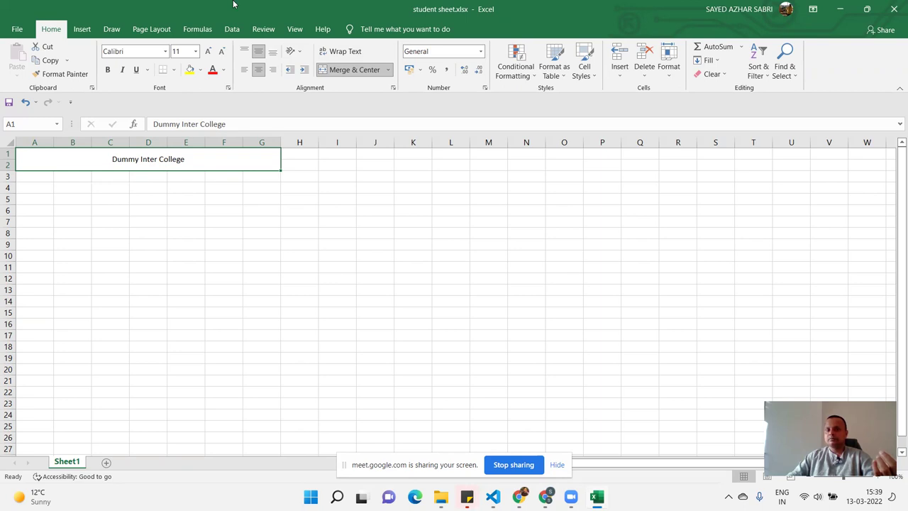
click(148, 162)
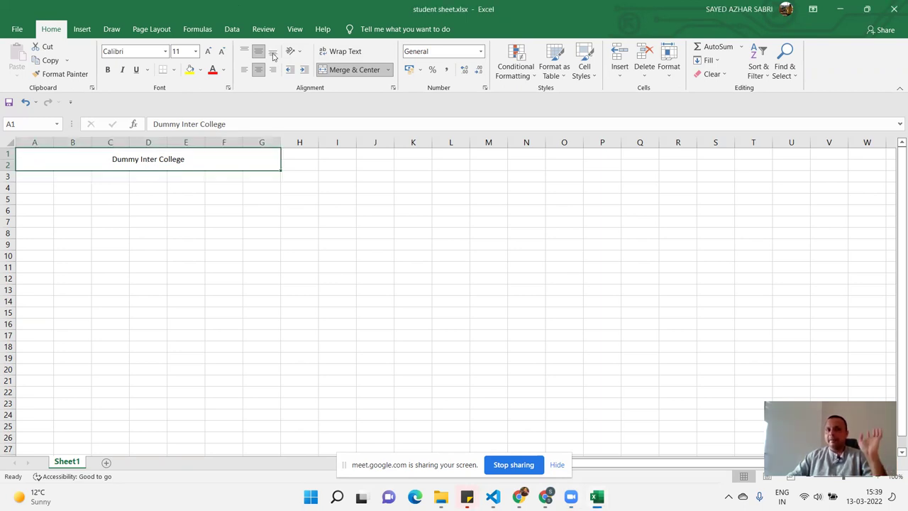
click(245, 53)
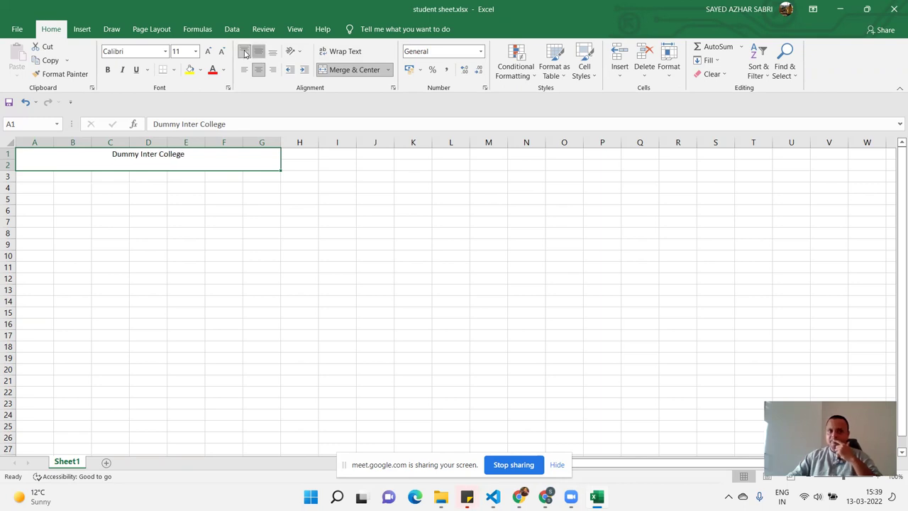
click(258, 53)
click(270, 53)
click(258, 53)
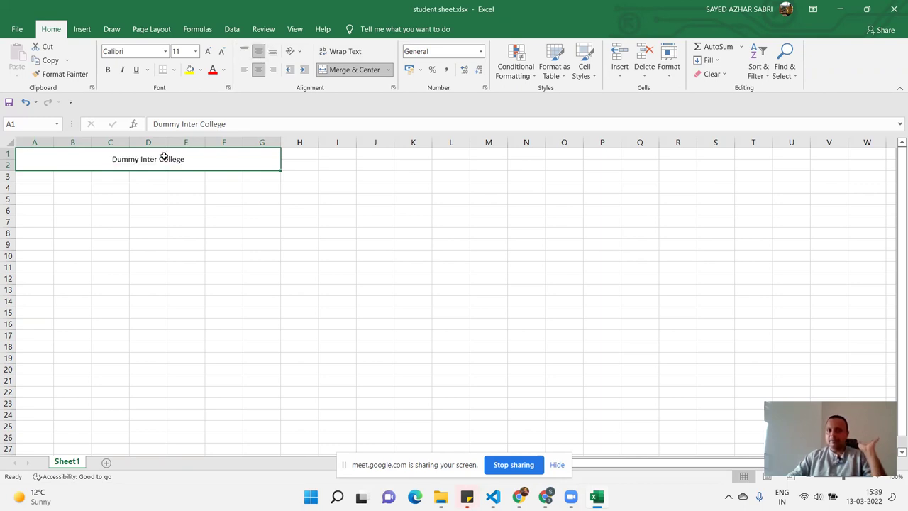
click(225, 72)
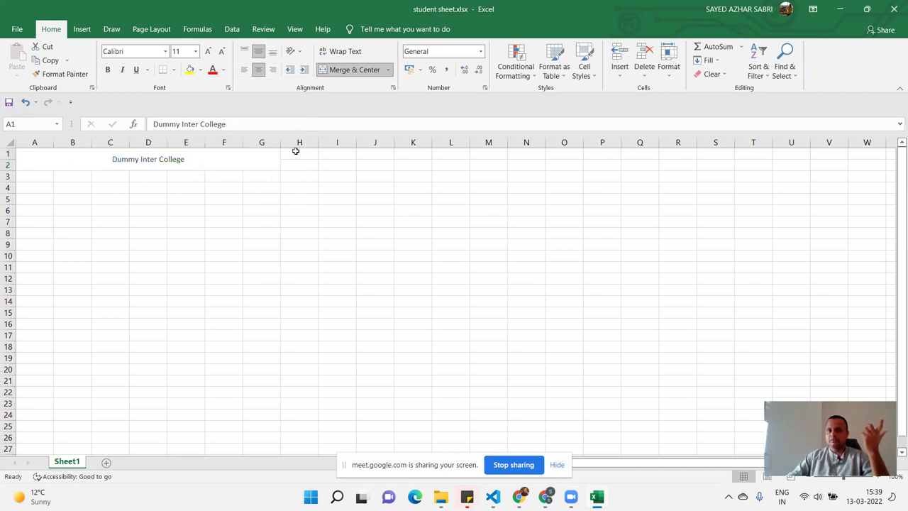
click(296, 150)
click(108, 70)
- Set the title font size to 24 points
click(208, 51)
click(208, 51)
click(208, 51)
click(208, 51)
click(208, 51)
click(208, 51)
click(208, 51)
click(208, 51)
click(208, 51)
click(208, 51)
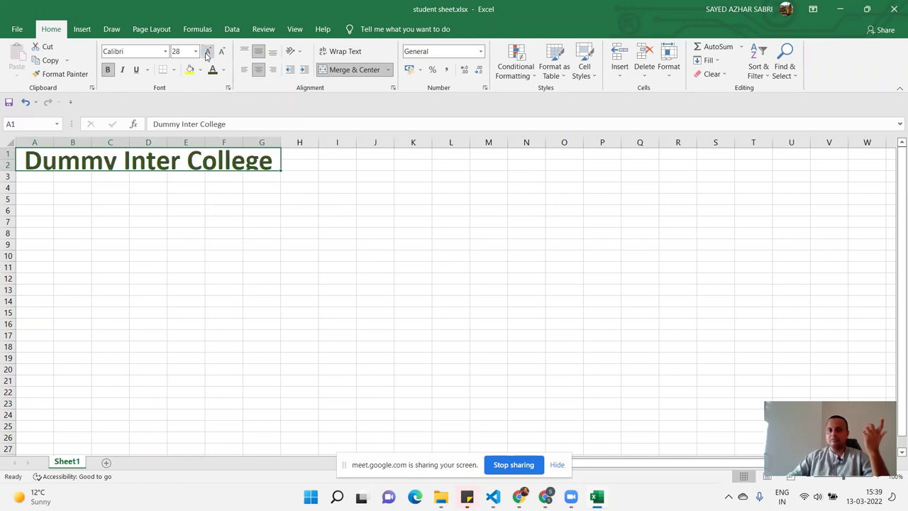
click(221, 51)
click(220, 51)
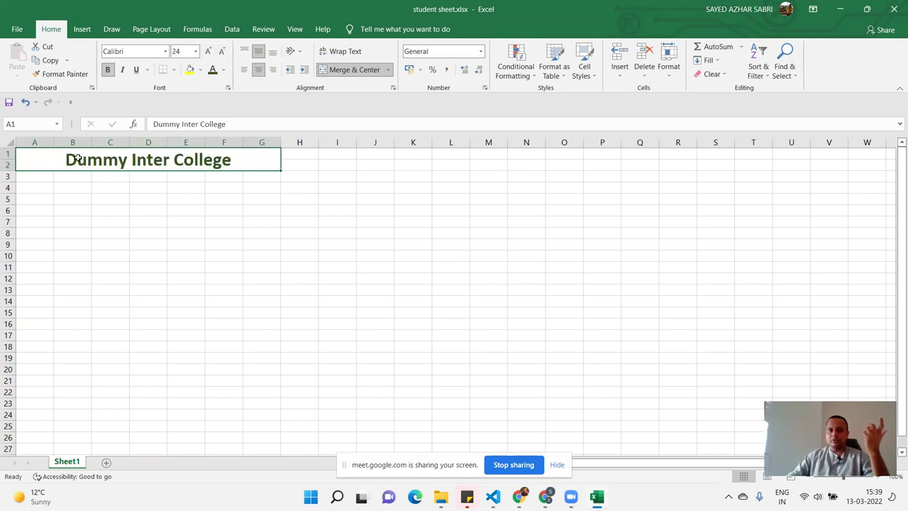
click(33, 178)
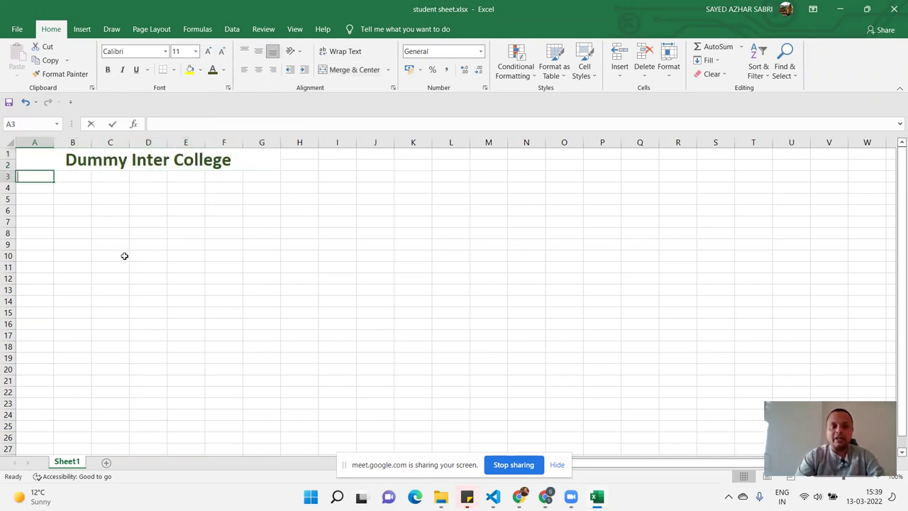
- Enter 'Name' in A3 and select cells B3 through F3
text(Nae)
text(me)
key(Tab)
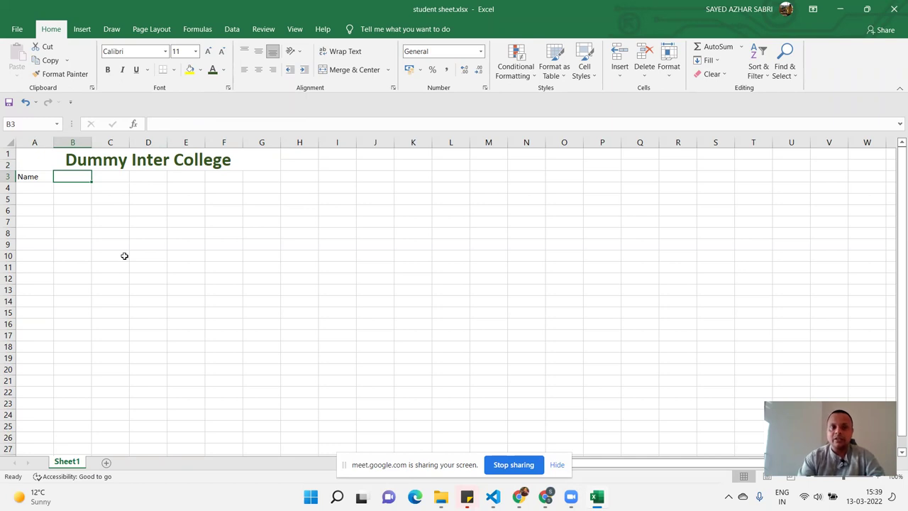
key(Left)
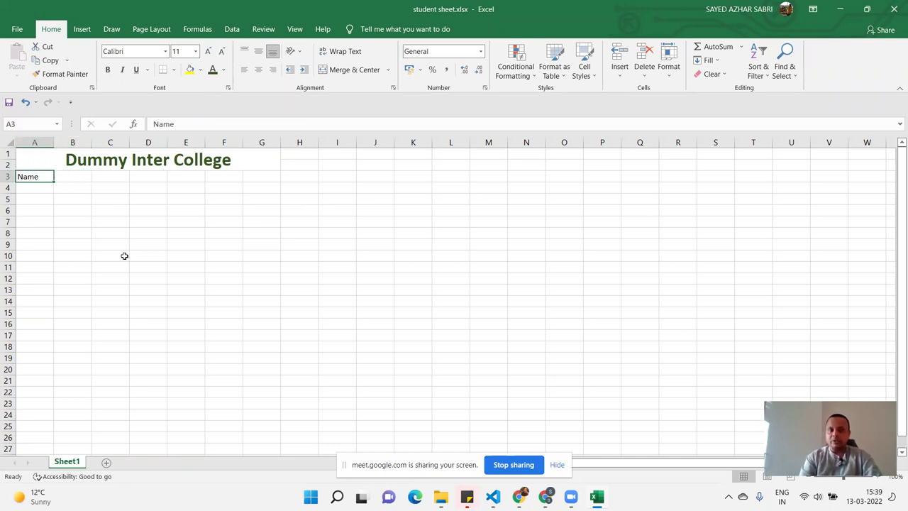
key(Right)
key(shift+Right)
key(shift+Right)
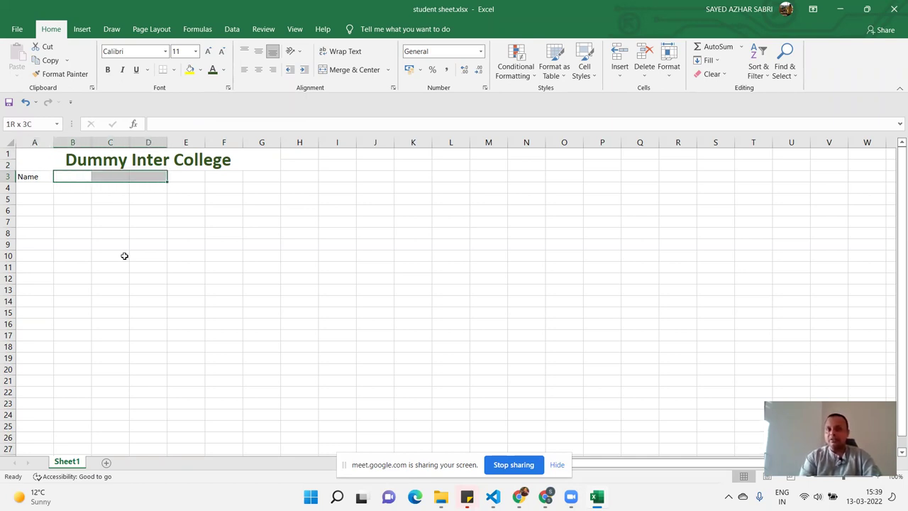
key(shift+Right)
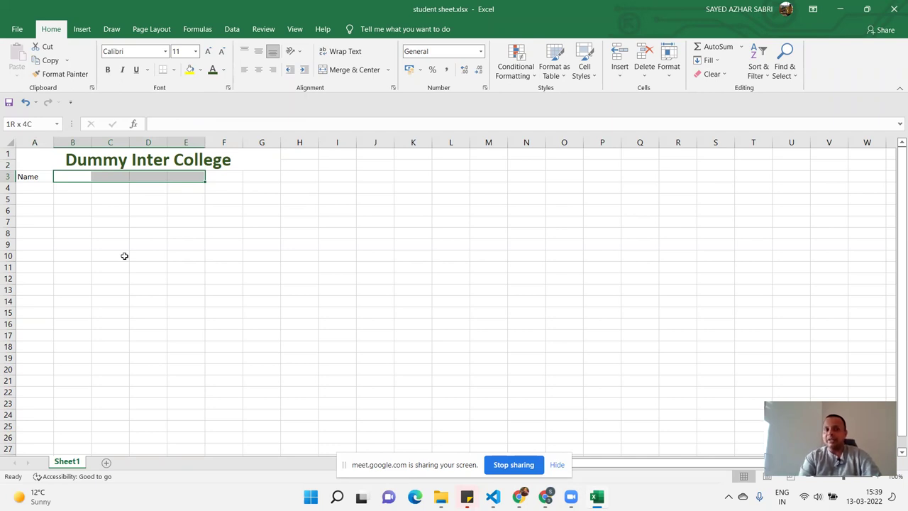
key(shift+Right)
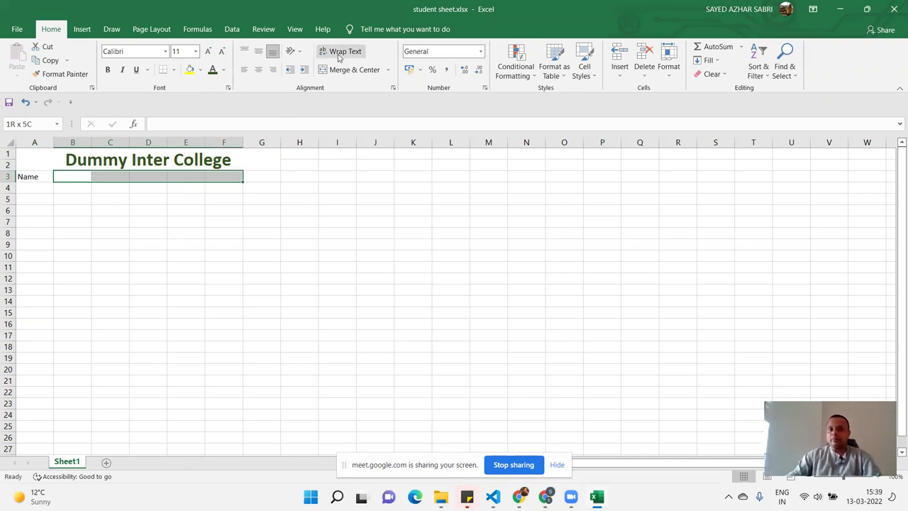
- Merge and centre B3:F3 and type the heading 'Subjects'
click(344, 69)
click(344, 69)
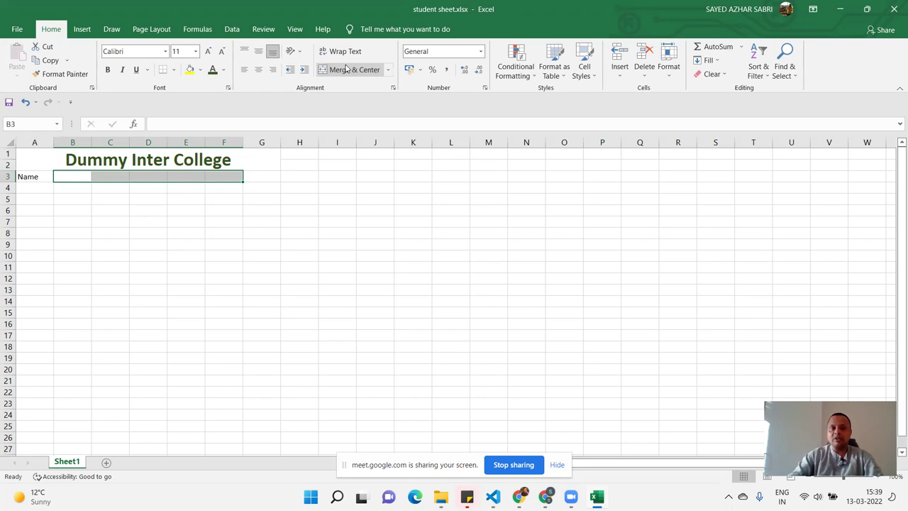
click(355, 69)
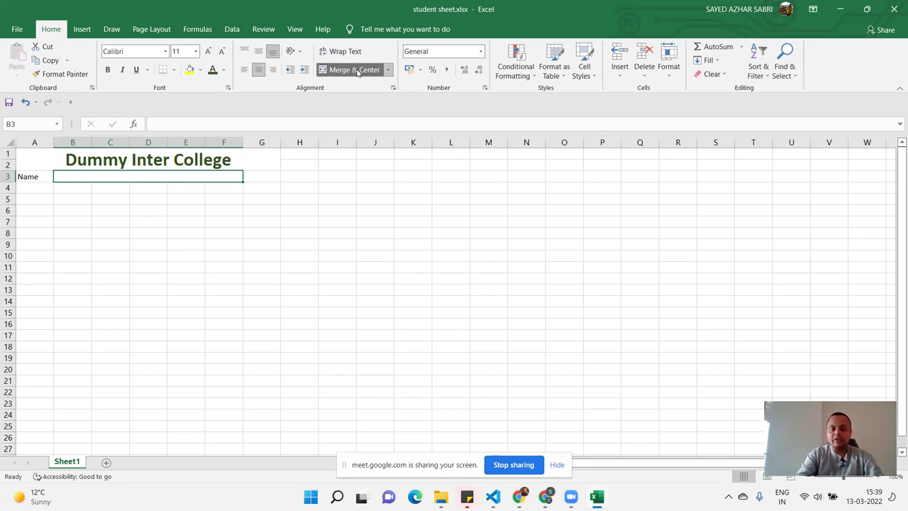
text(Subjects)
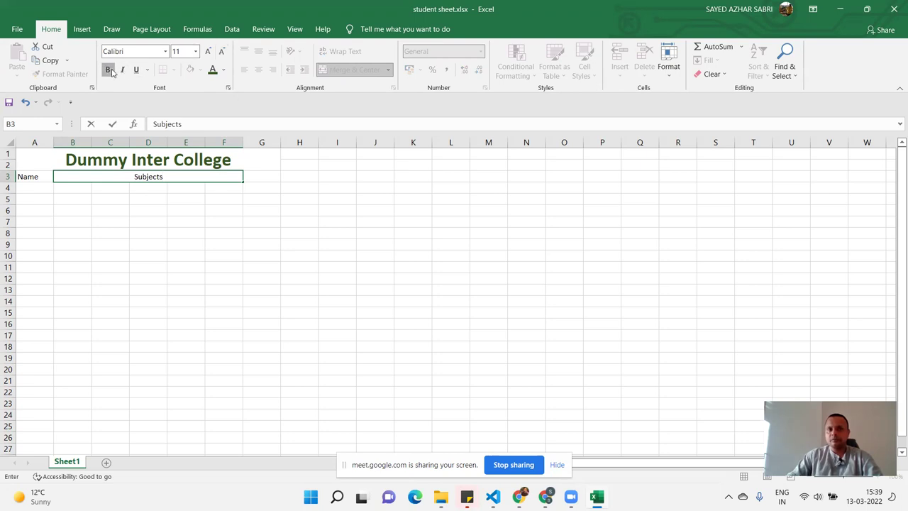
click(174, 196)
- Make the Subjects heading bold and enlarge its font two steps
click(136, 176)
click(108, 70)
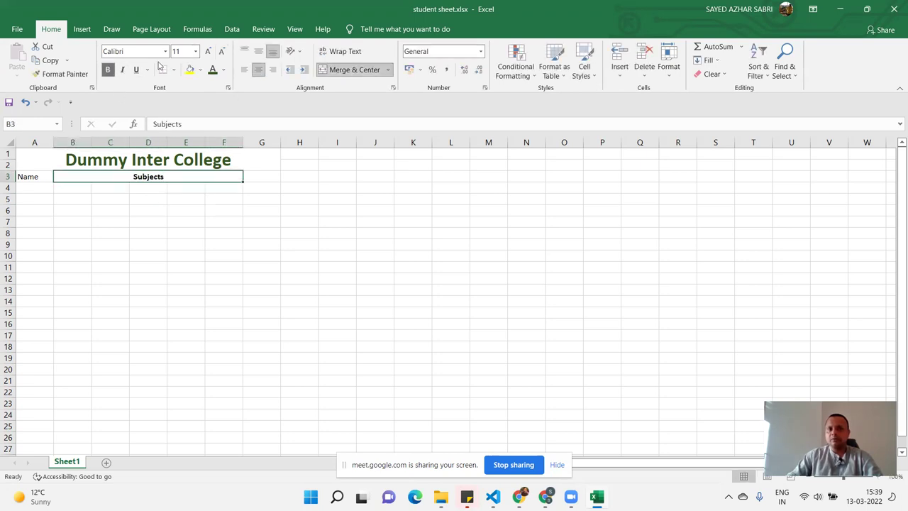
click(207, 51)
click(207, 51)
click(207, 51)
click(207, 51)
click(27, 179)
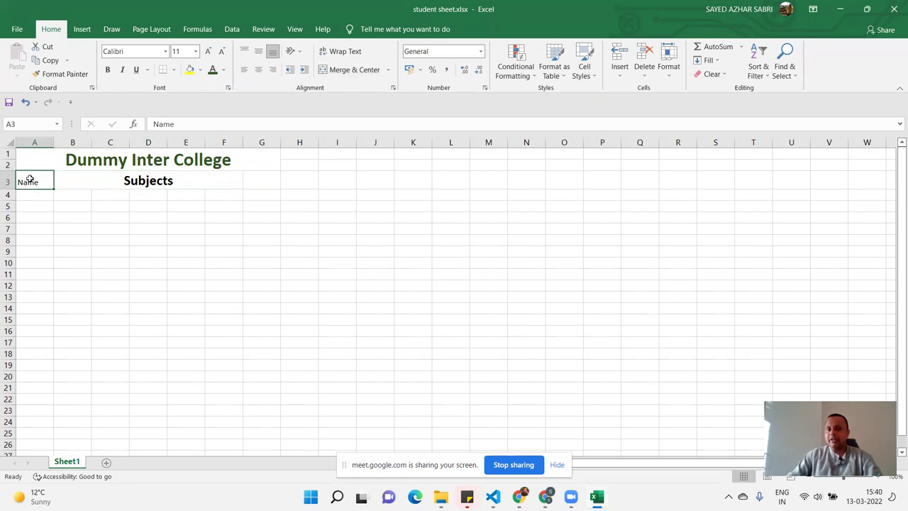
- Move the Name label from A3 down to A4
click(36, 193)
click(34, 186)
key(ctrl+c)
click(38, 193)
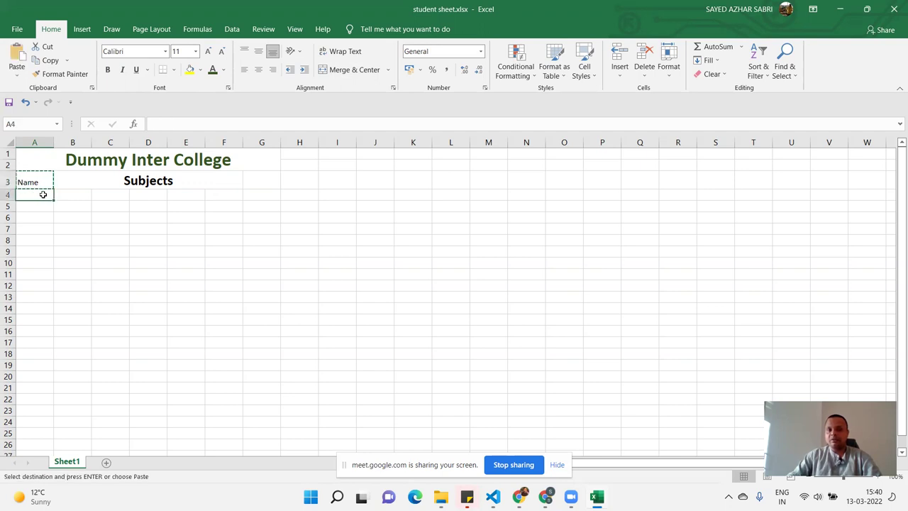
key(Return)
click(71, 195)
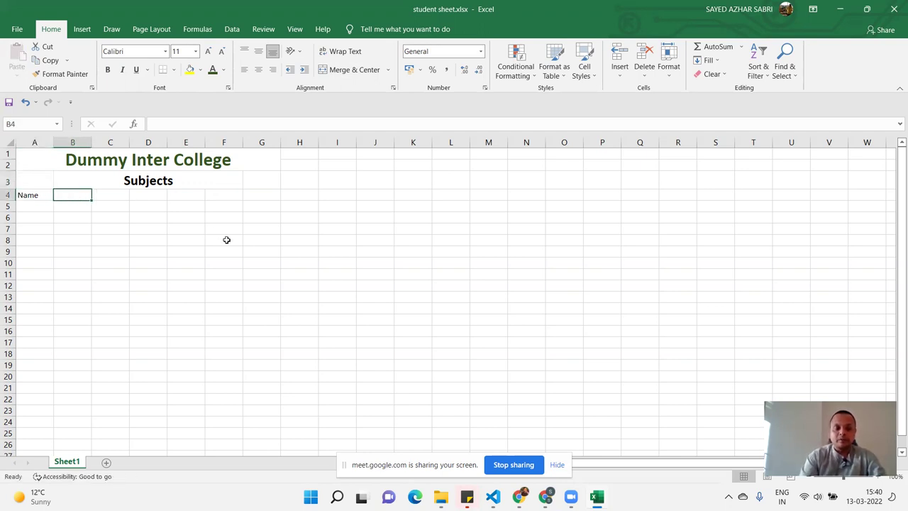
- Enter headings Hindi, English, Science, Social Sc, Maths and Total Marks in B4:G4
text(Hindi)
key(Tab)
text(English)
key(Tab)
text(Science)
key(Tab)
text(Social )
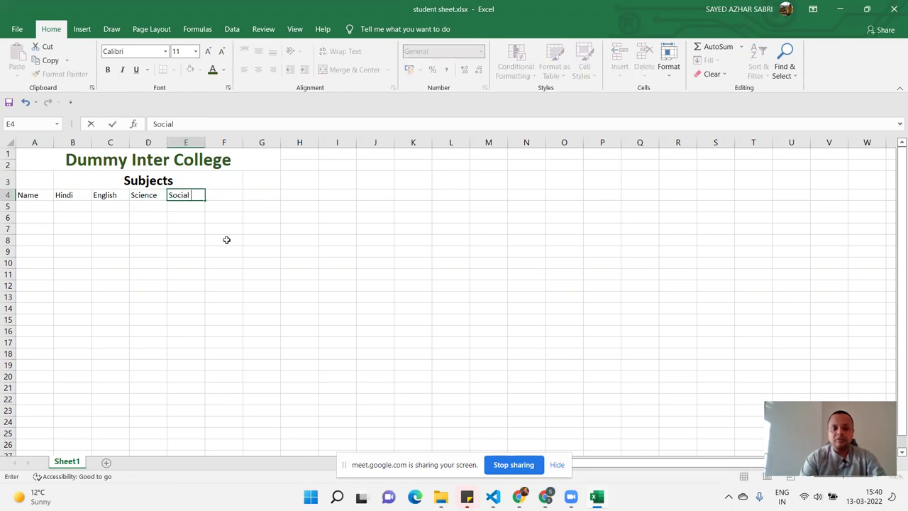
text(Sc)
key(Tab)
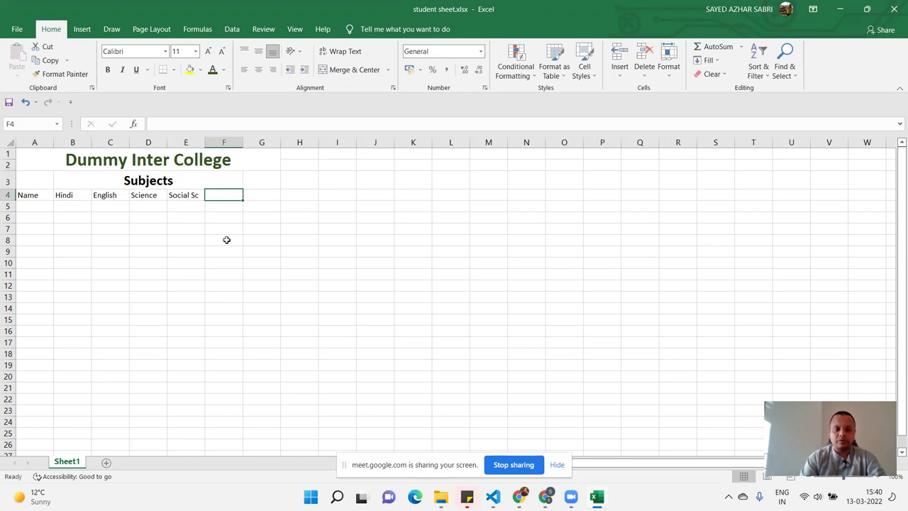
text(M)
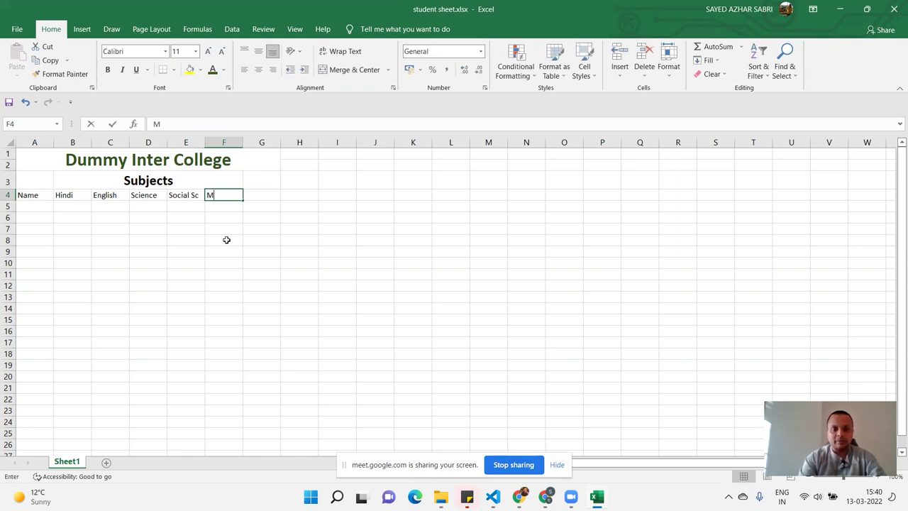
text(aths)
key(Tab)
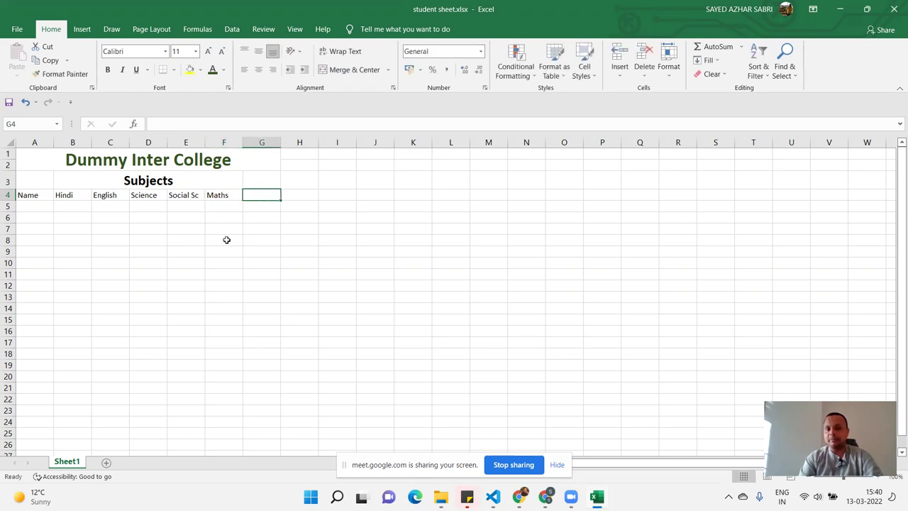
text(Tota)
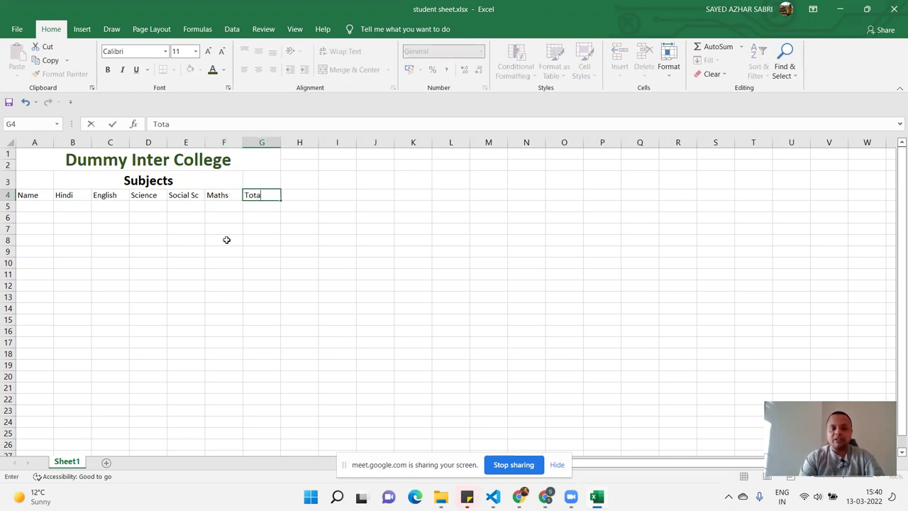
text(l M)
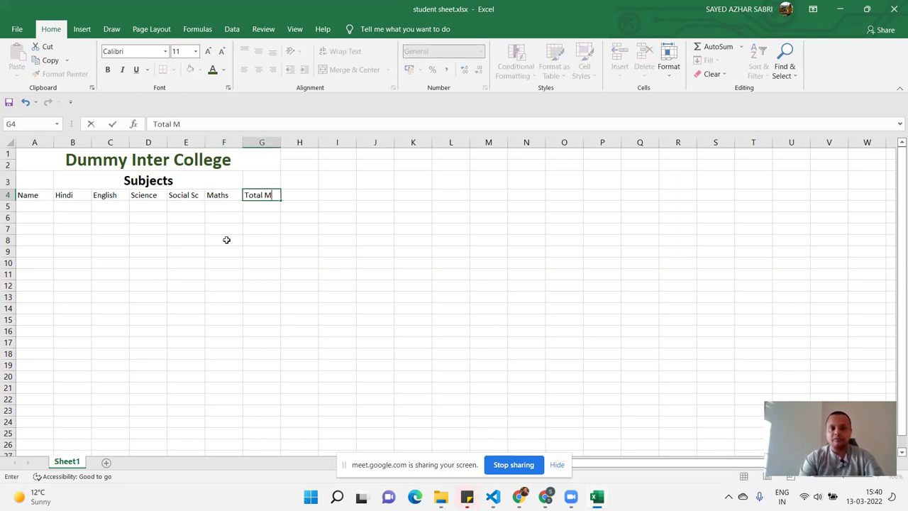
text(arks)
key(Tab)
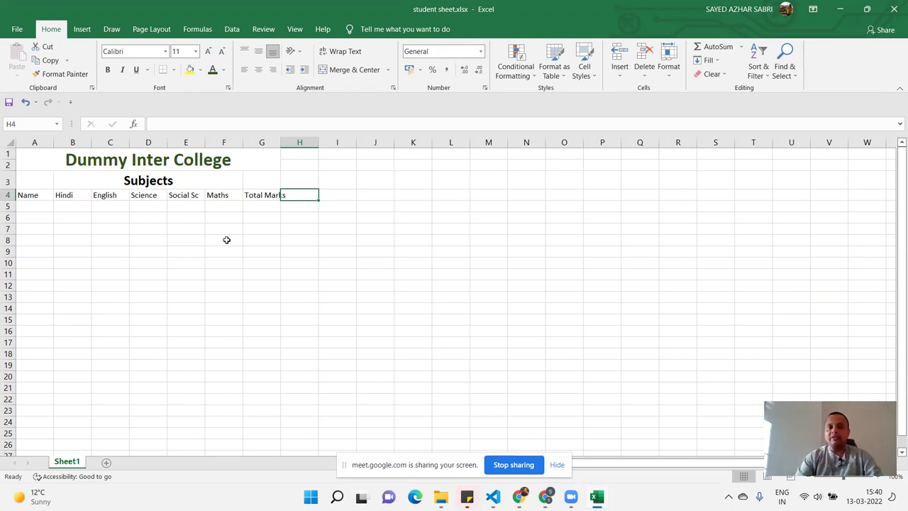
- Enter 500 in G5 under Total Marks
key(Left)
key(Left)
key(Left)
key(Left)
key(Left)
key(Left)
key(Right)
key(Right)
key(Right)
key(Right)
key(Right)
key(Down)
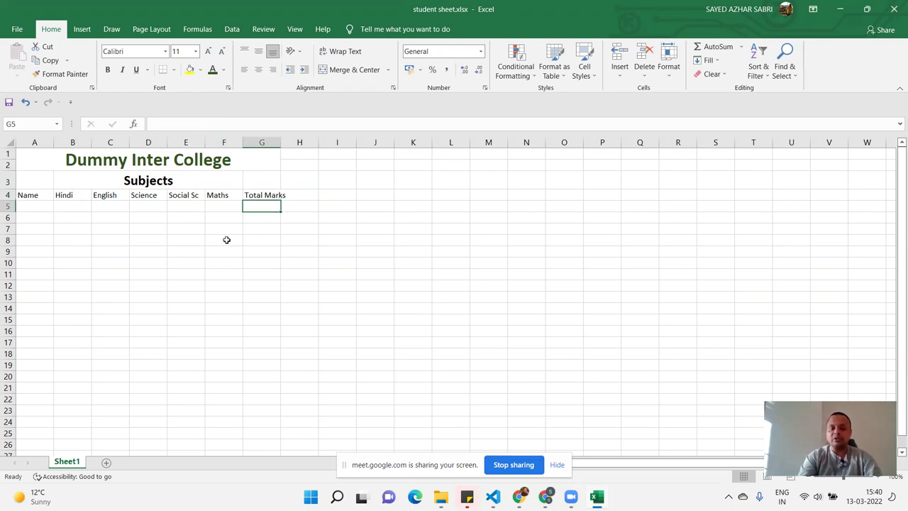
text(500)
key(Right)
key(Right)
key(Up)
key(Left)
key(Down)
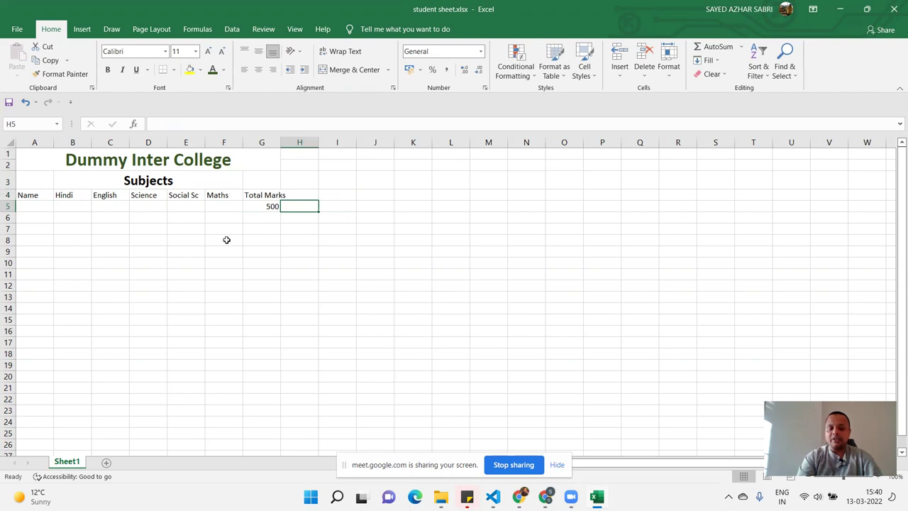
key(Up)
- Add the Obtained and Division headings in H4 and I4
text(Obtained)
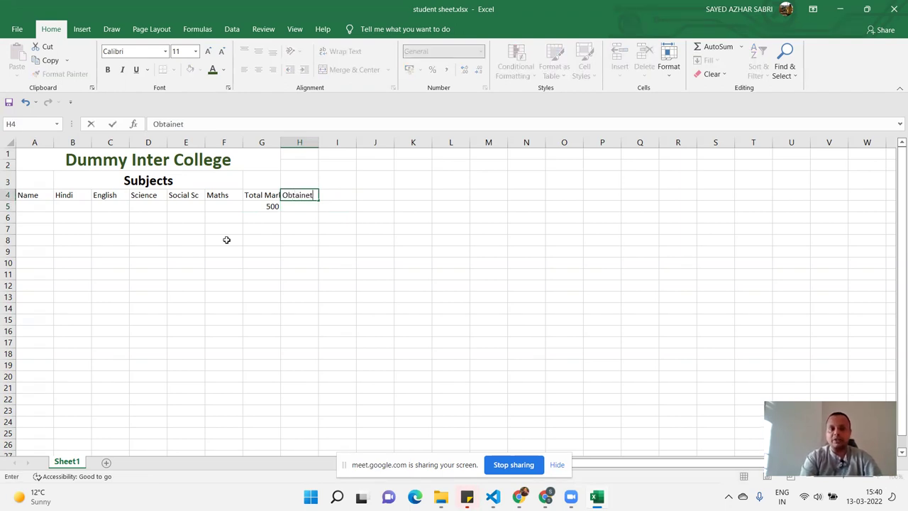
key(Tab)
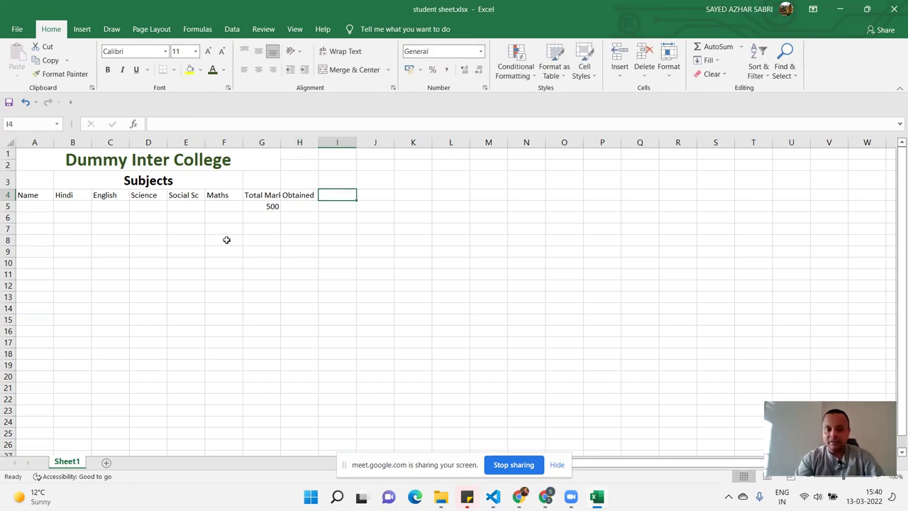
text(Divis)
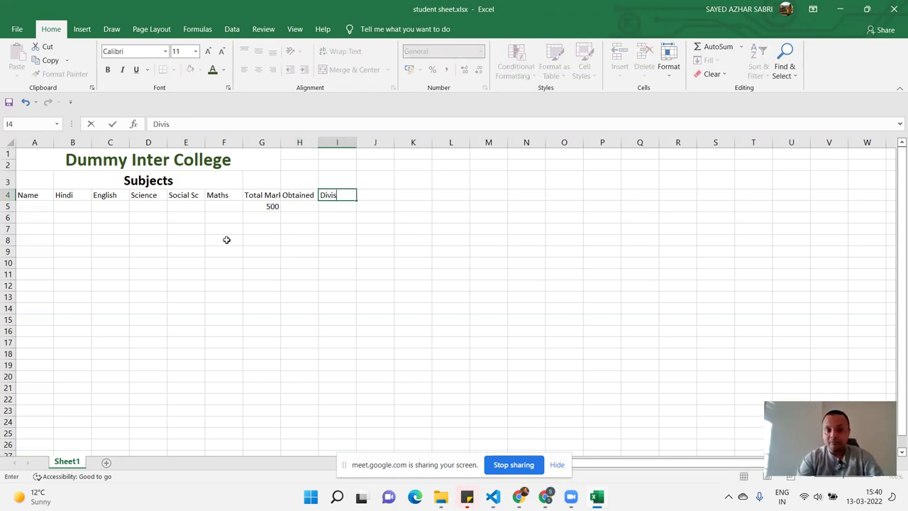
text(ion)
key(Tab)
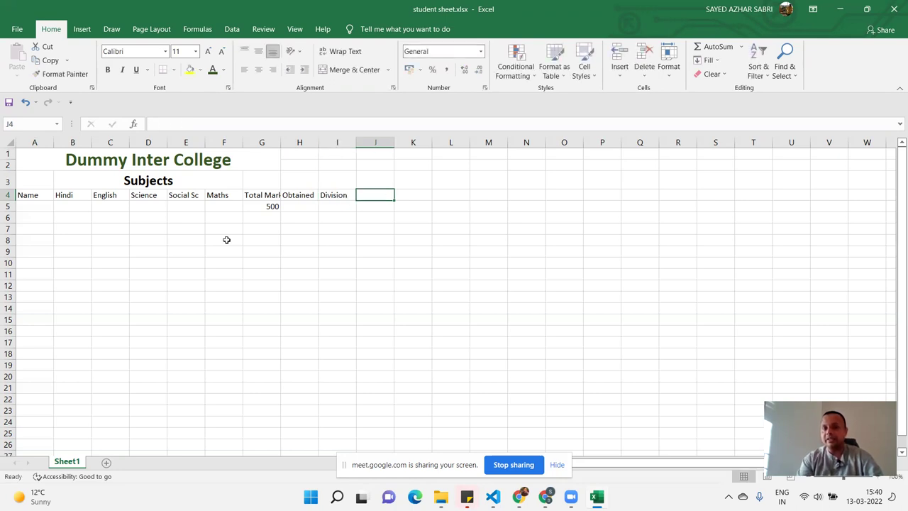
key(Left)
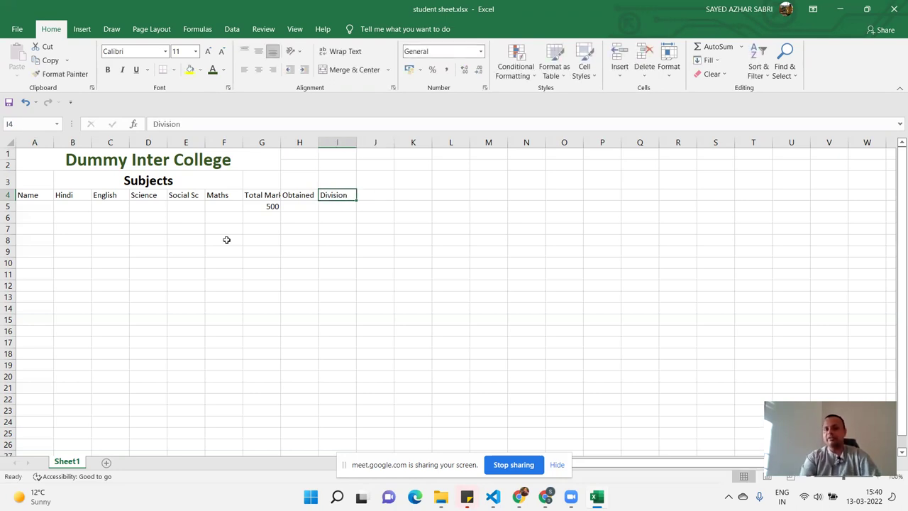
key(Left)
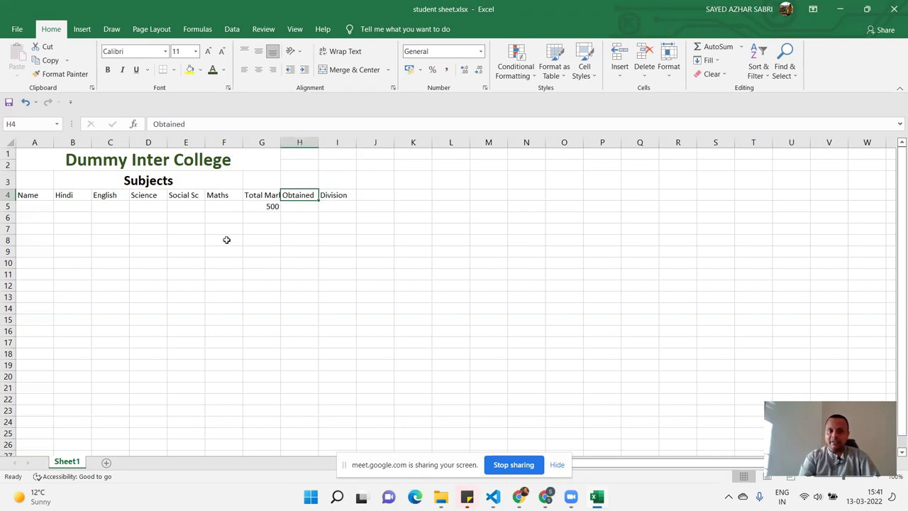
key(Left)
key(Left)
key(Left)
key(Down)
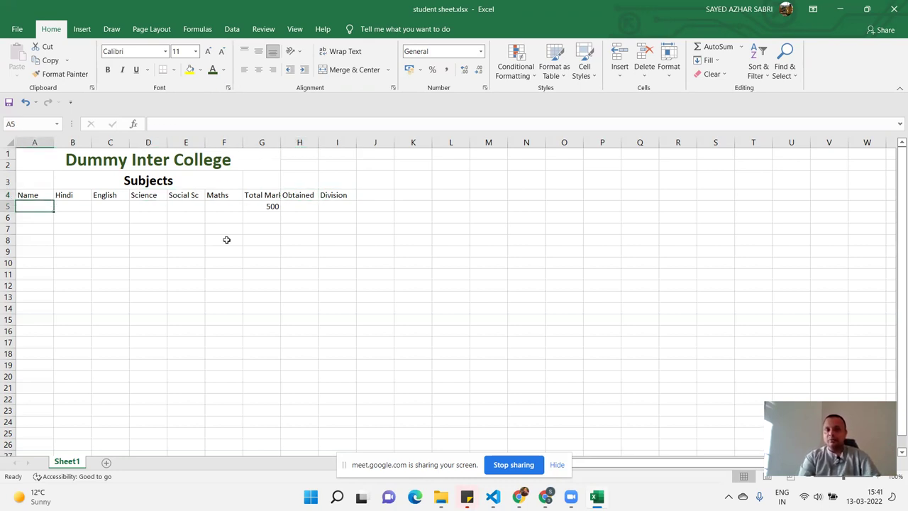
- Fill the 500 in G5 down the Total Marks column to G24
key(Right)
key(Right)
key(Right)
key(Right)
key(Right)
key(Right)
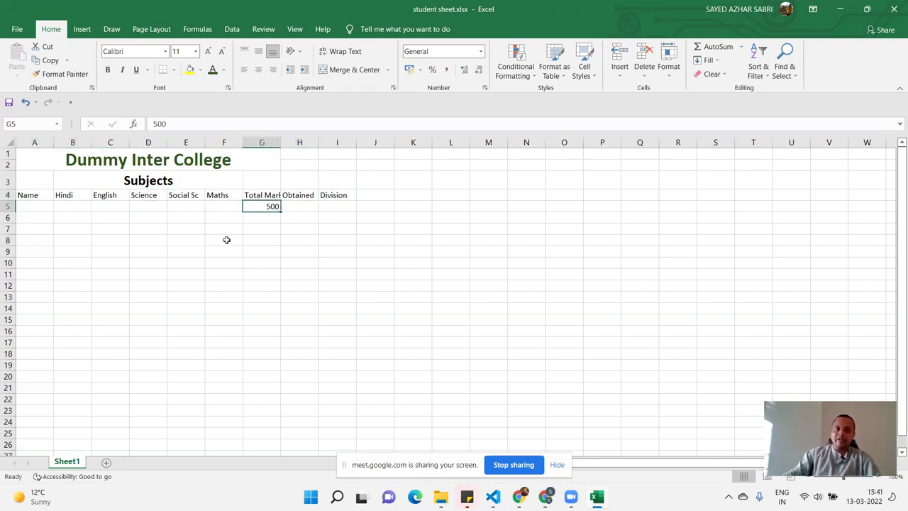
drag(281, 212, 283, 432)
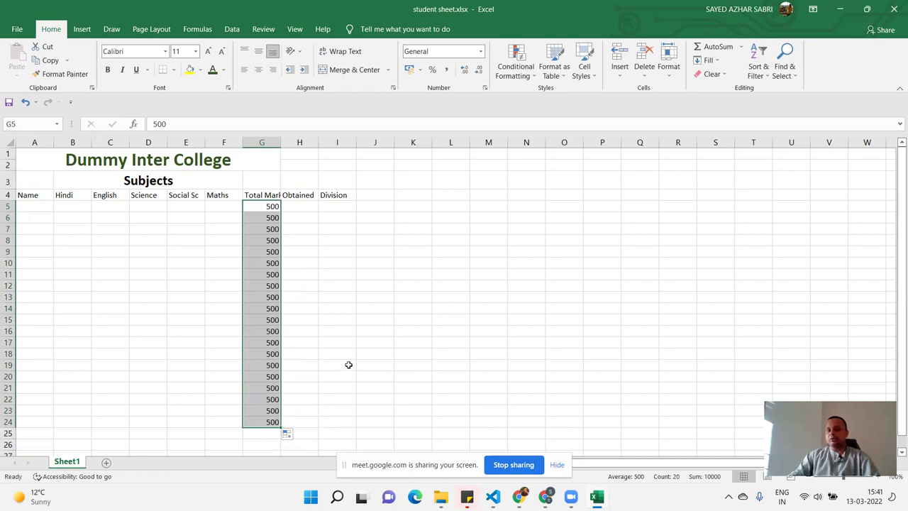
click(34, 206)
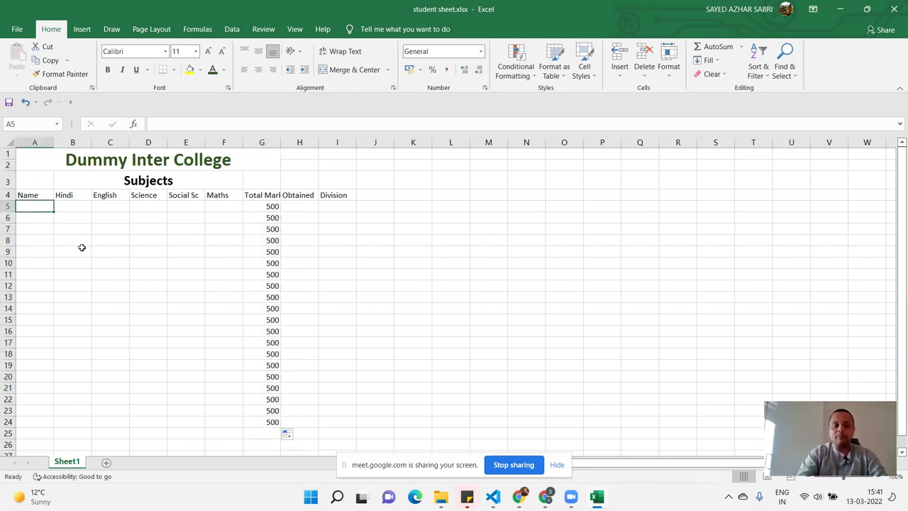
- Type the first ten student names into cells A5 to A14
text(Ajay)
key(Return)
text(Vijay)
key(Return)
text(Azhar)
key(Return)
text(Sabri)
key(Return)
text(Sayed)
key(Return)
text(Mool)
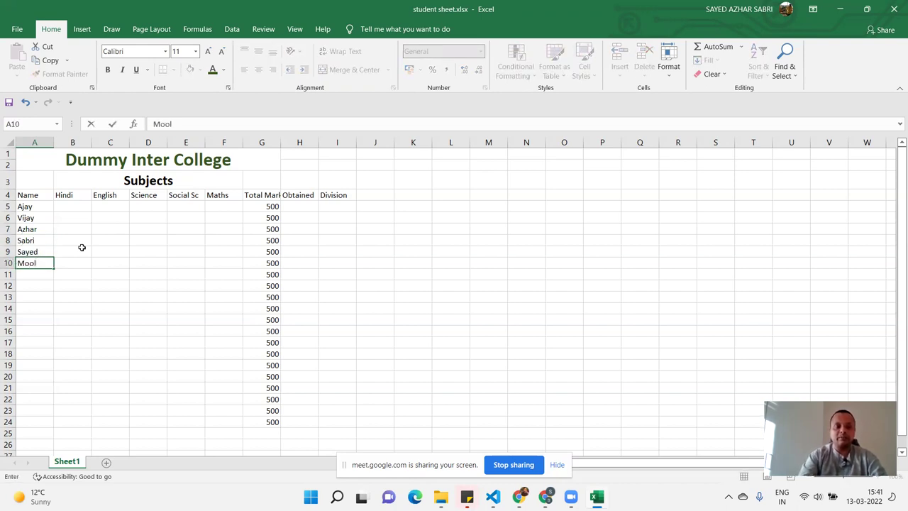
text(chand)
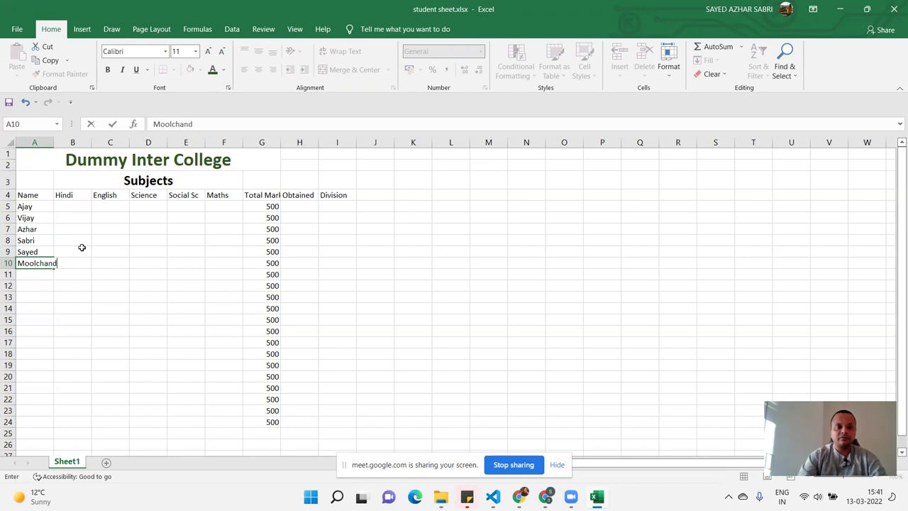
key(Return)
text(Vipi)
key(Return)
text(Ind)
key(Return)
text(Aditi)
key(Return)
text(Aparna)
key(Return)
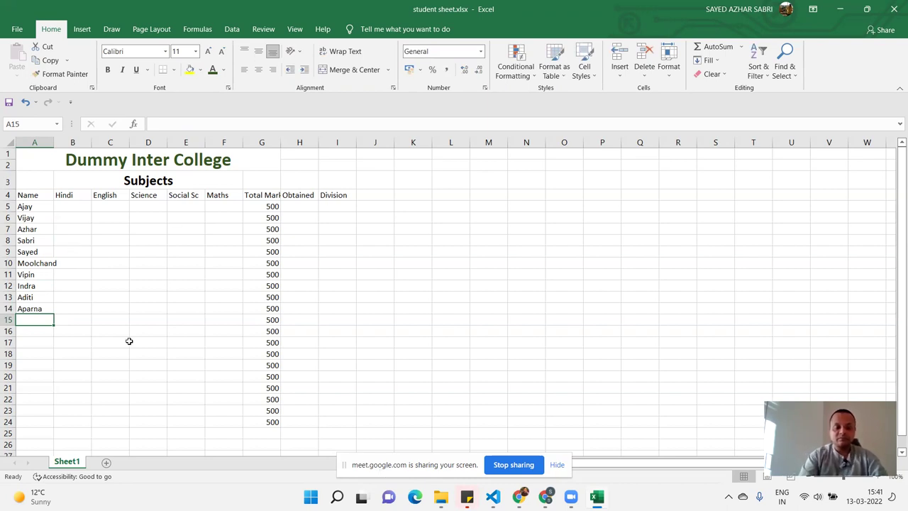
- Type the remaining ten student names into cells A15 to A24
text(Kashyap)
key(Return)
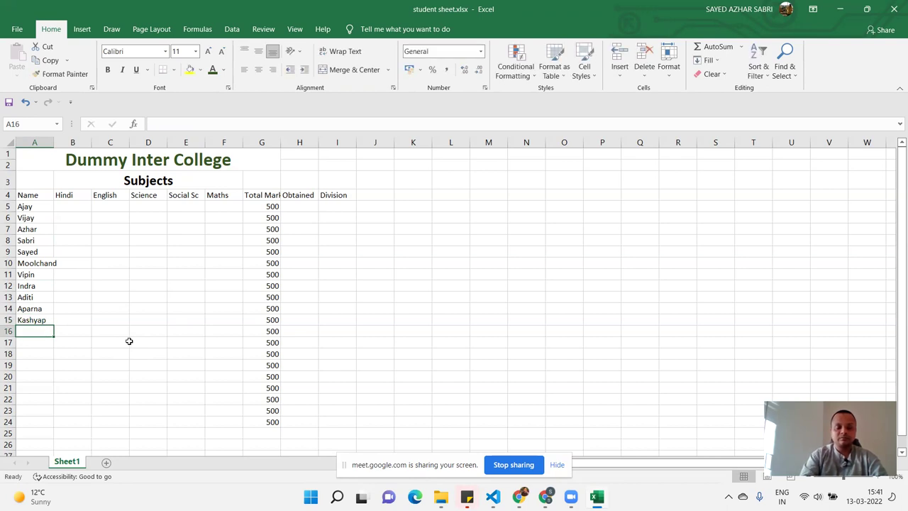
text(Aghaz)
key(Return)
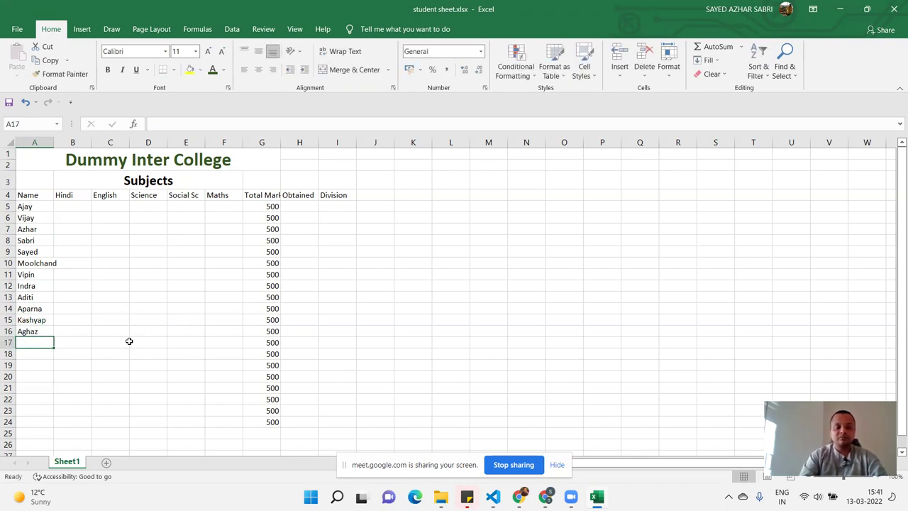
text(Aditya)
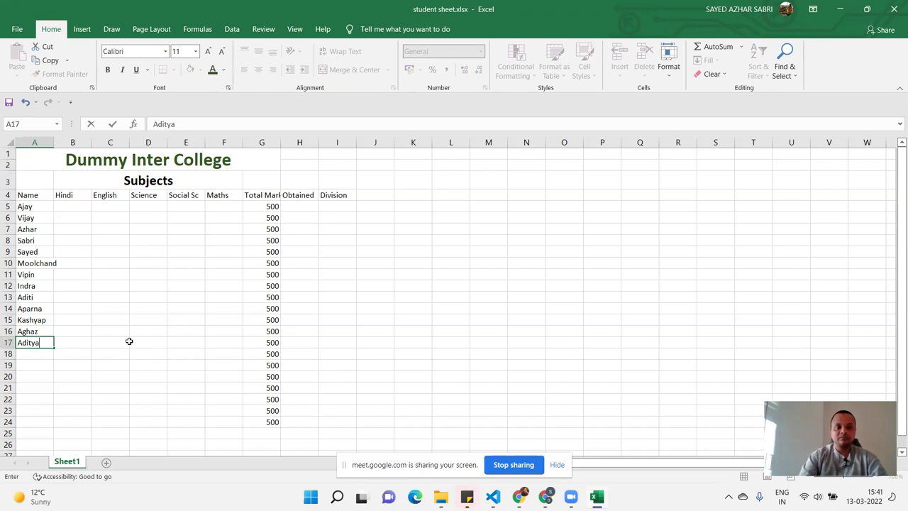
key(Return)
text(Anil)
key(Return)
text(Agrawal)
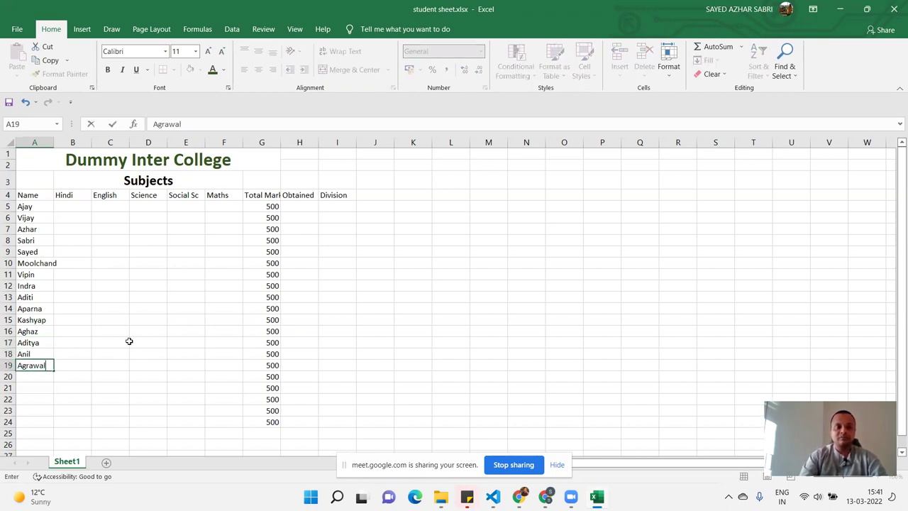
key(Return)
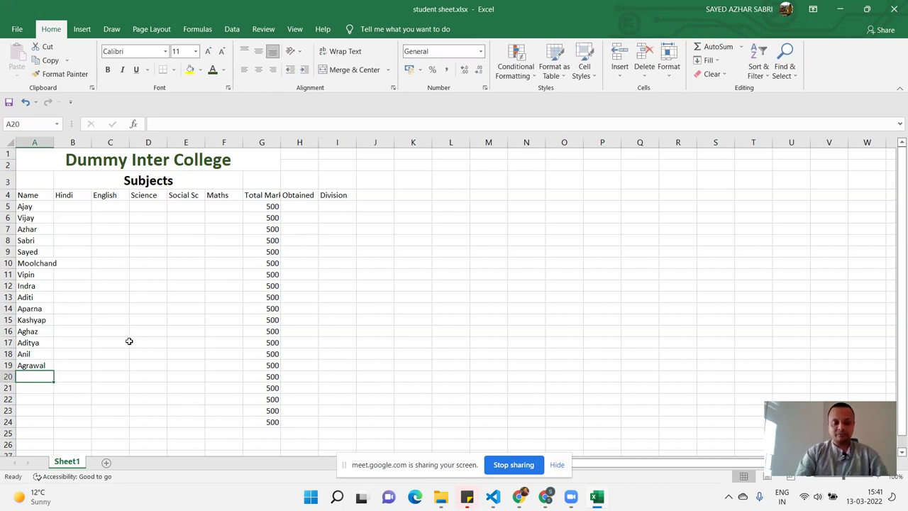
text(Shams)
key(Return)
text(Monis)
key(Return)
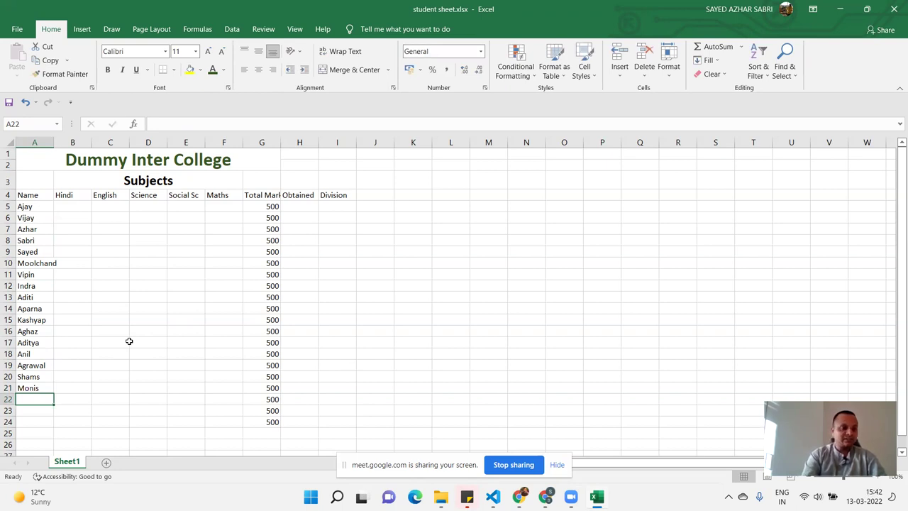
text(Kundan)
key(Return)
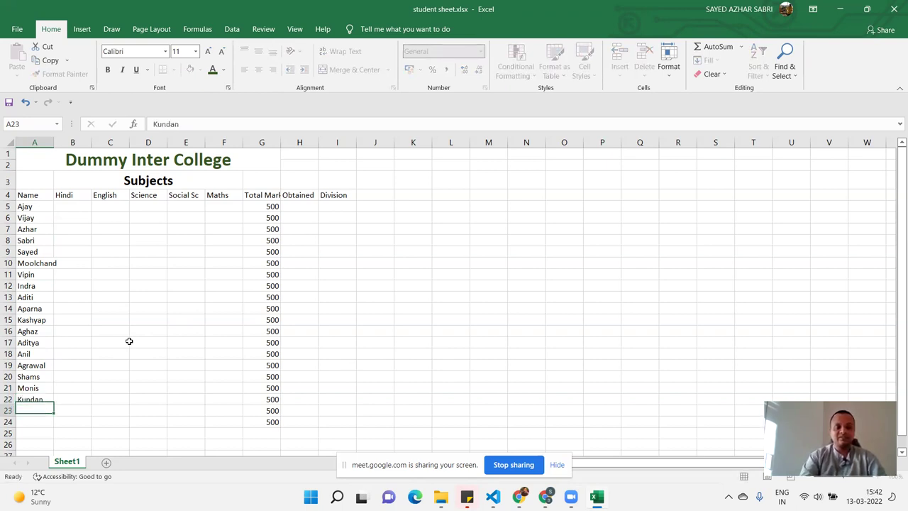
text(Kavita)
key(Return)
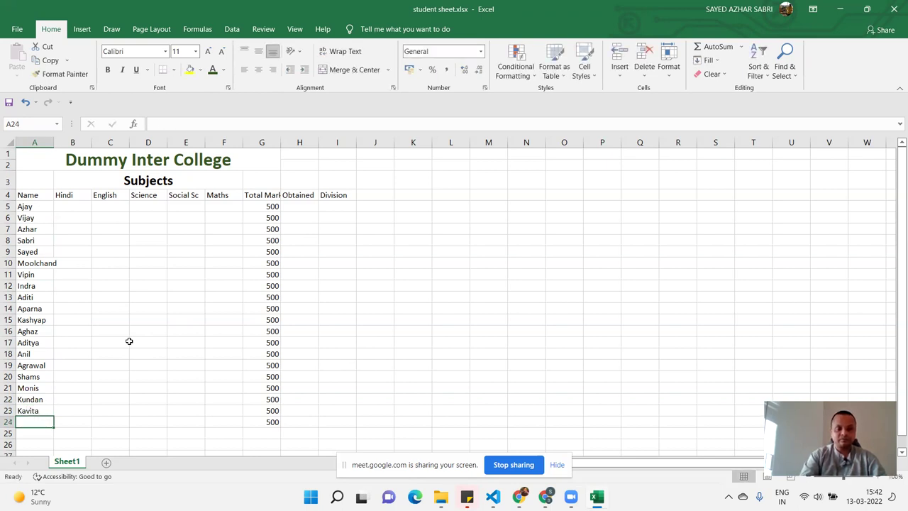
text(Sanjay)
key(Return)
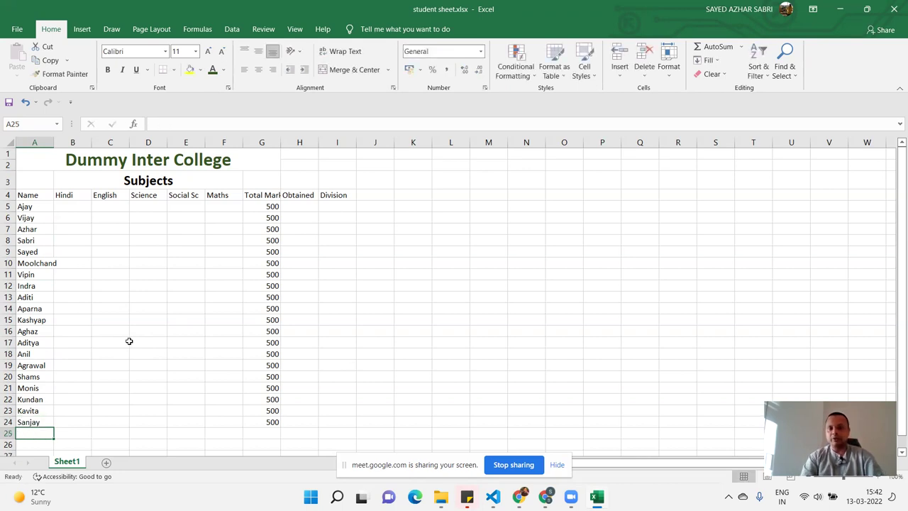
key(Up)
key(Right)
key(Right)
key(Up)
key(Up)
key(Up)
key(Up)
key(Up)
key(Up)
key(Up)
key(Up)
key(Up)
key(Up)
key(Up)
key(Up)
key(Left)
key(Up)
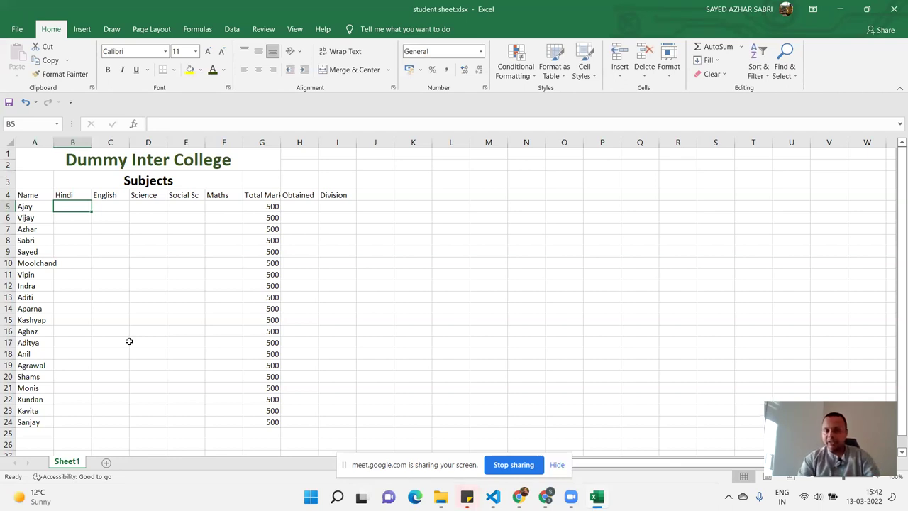
- Enter the first Hindi marks 56, 78, 23, 56, correcting B7 to 78
text(56)
key(Return)
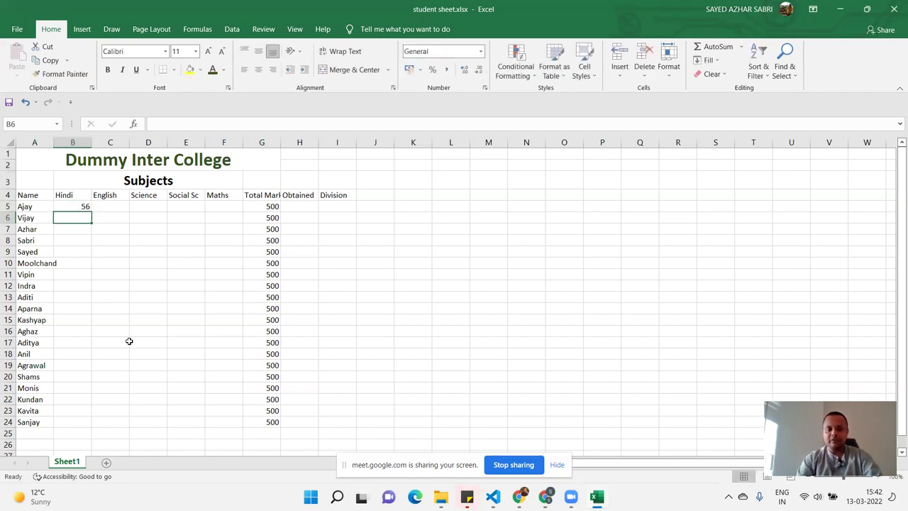
text(78)
key(Return)
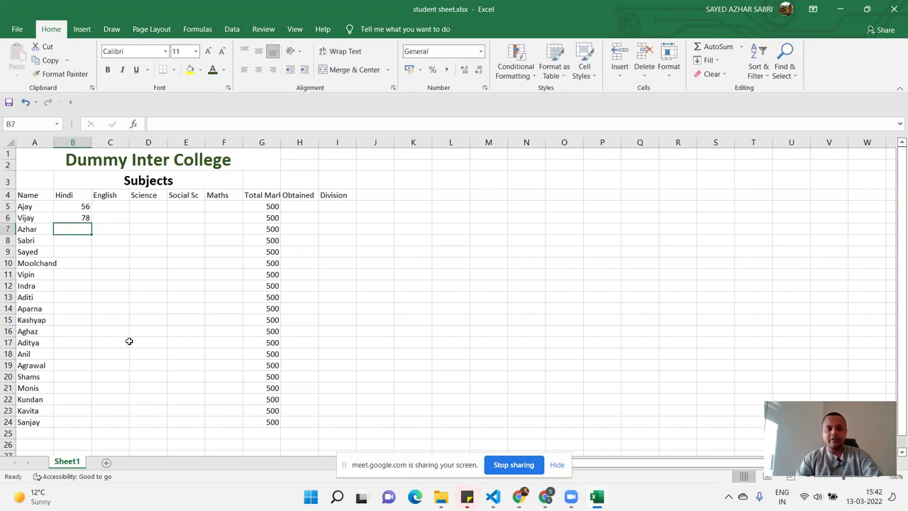
text(23)
key(Return)
text(56)
key(Return)
key(Up)
key(Up)
text(78)
key(Return)
- Continue the Hindi column with marks 98, 67, 56, 78, 87, 65, 67, 78
key(Return)
text(98)
key(Return)
text(12)
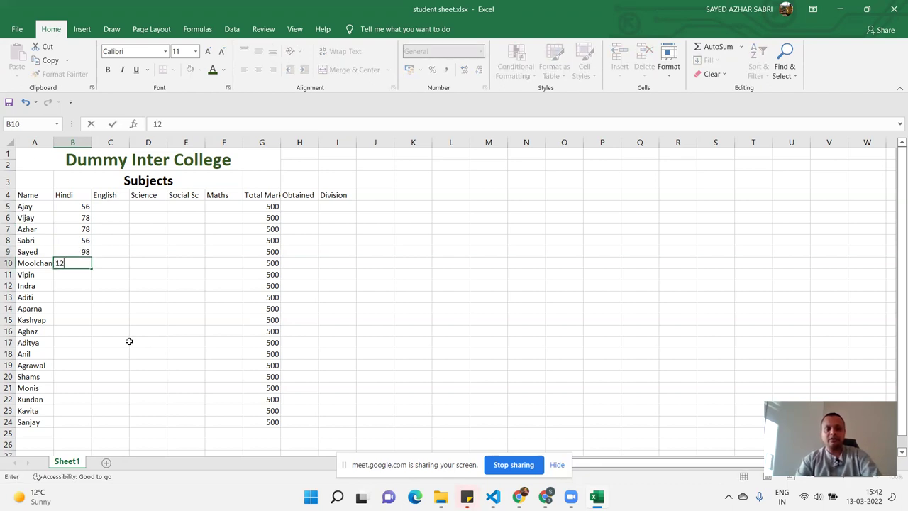
key(BackSpace)
text(67)
key(Return)
text(56)
key(Return)
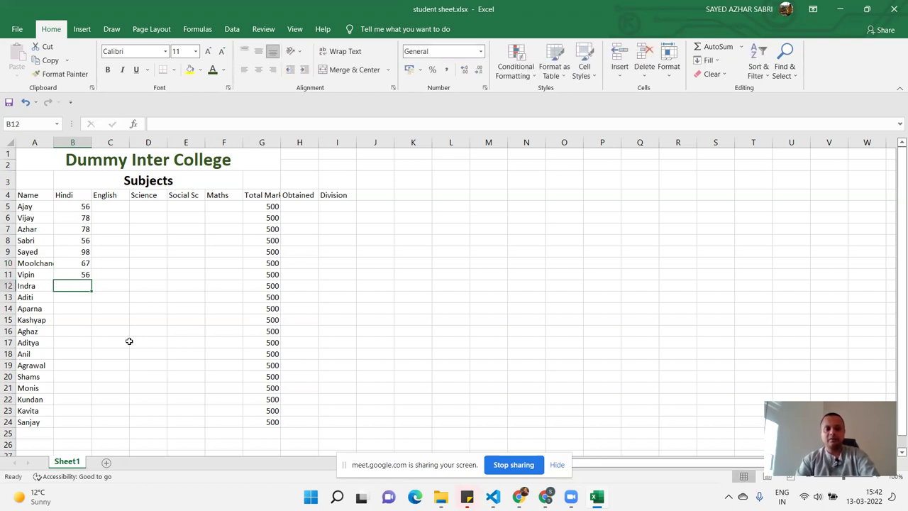
text(78)
key(Return)
text(87)
key(Return)
text(65)
key(Return)
text(67)
key(Return)
text(78)
- Finish the Hindi marks with 89, 67, 56, 87, 85, 8, 34, 56 down to Sanjay
key(Return)
text(89)
key(Return)
text(67)
key(Return)
text(56)
key(Return)
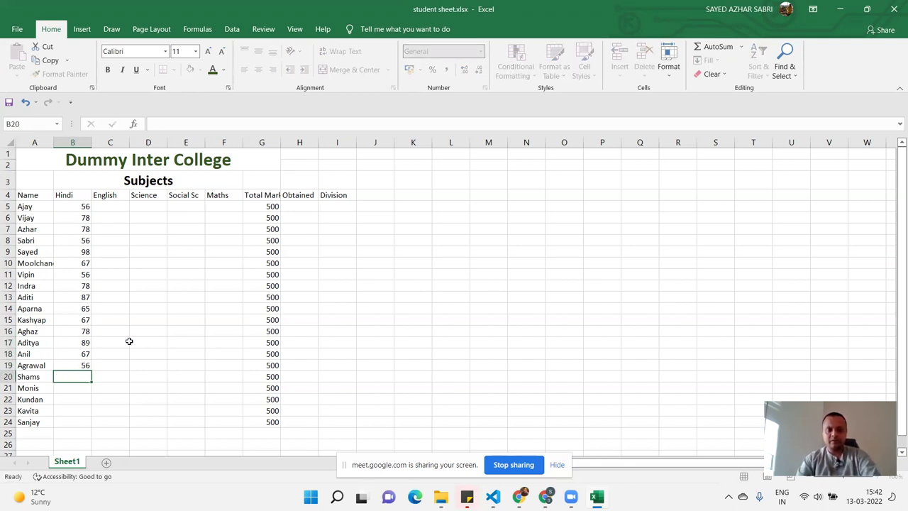
text(87)
key(Return)
text(85)
key(Return)
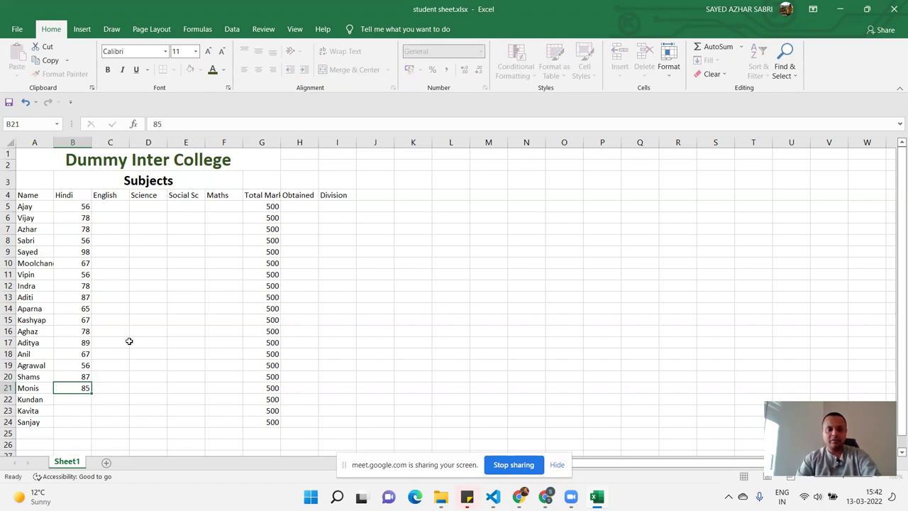
text(8)
key(Return)
text(34)
key(Return)
text(56)
key(Return)
key(Up)
- Copy the Hindi marks B9:B24 into the English, Science, Social Sc and Maths columns at staggered rows
key(shift+Up)
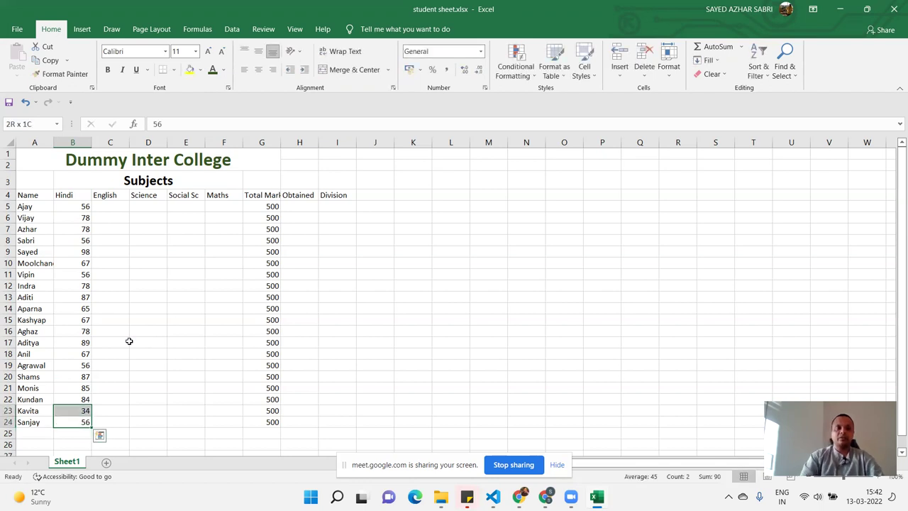
key(shift+Up)
key(shift+Up)
key(shift+Up)
key(shift+Up)
key(shift+Up)
key(shift+Up)
key(ctrl+c)
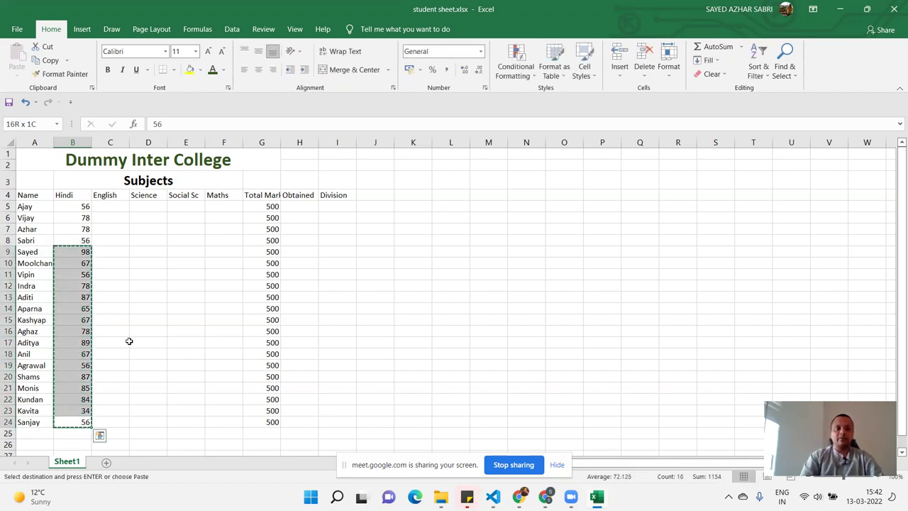
key(Right)
key(Up)
key(Up)
key(Up)
key(Up)
key(Up)
key(Up)
key(Up)
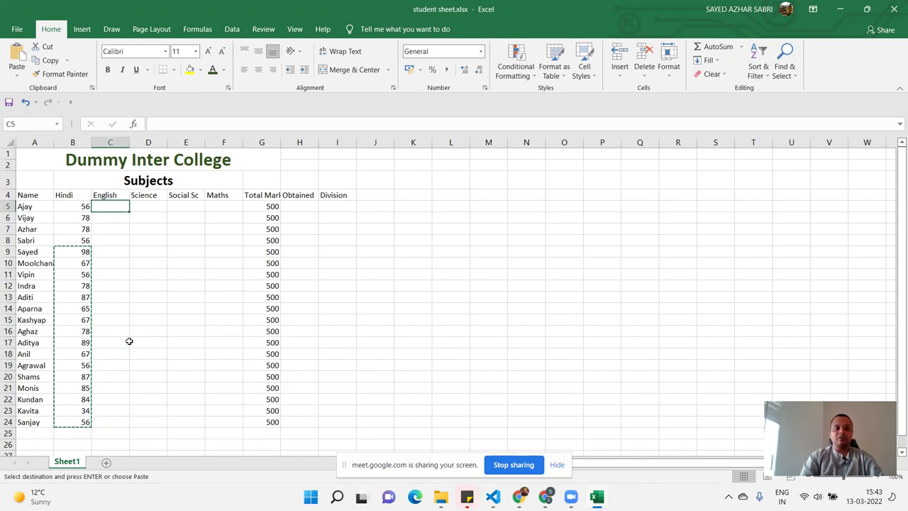
key(ctrl+v)
key(Right)
key(Down)
key(Down)
key(Down)
key(Down)
key(ctrl+v)
key(Right)
key(Down)
key(Down)
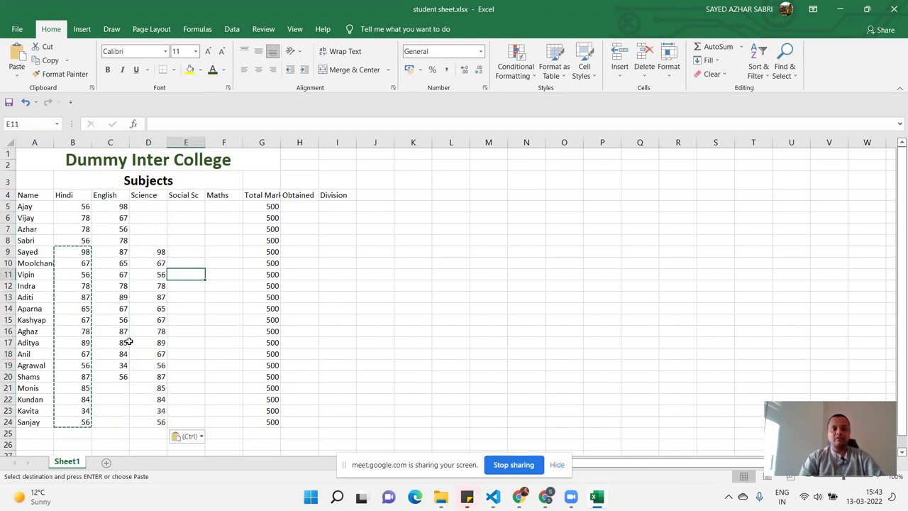
key(Up)
key(Up)
key(Up)
key(ctrl+v)
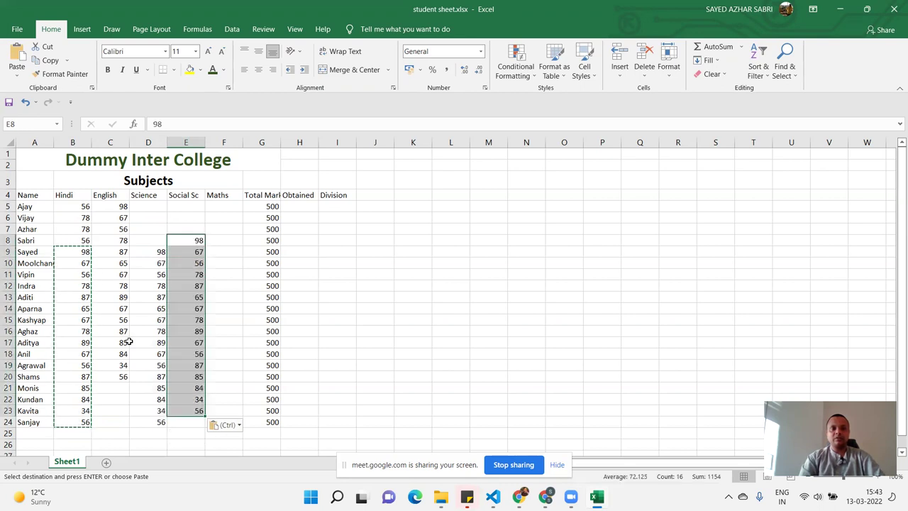
key(Right)
key(Up)
key(ctrl+v)
key(Up)
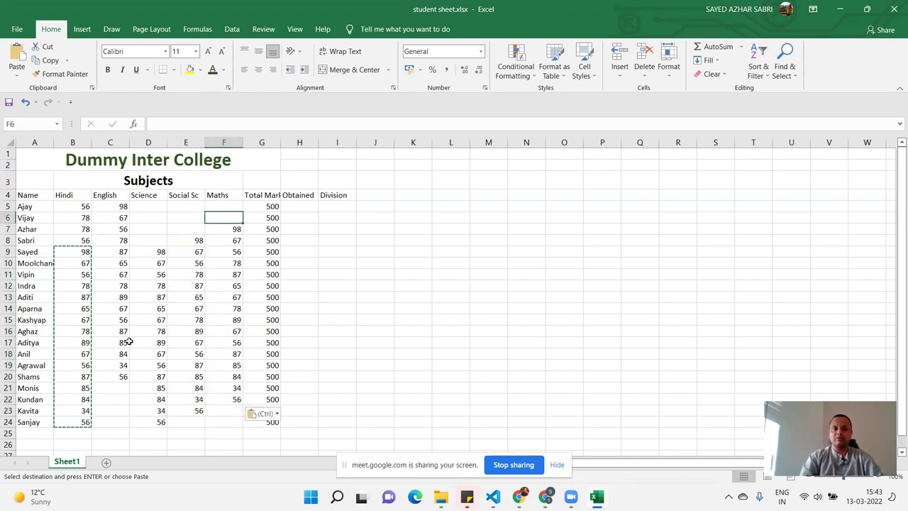
- Fill the remaining gaps in English, Science, Social Sc and Maths by copying Science marks D13:D16
key(Left)
key(Left)
key(Down)
key(Down)
key(Down)
key(Down)
key(Down)
key(Down)
key(Down)
key(shift+Down)
key(shift+Down)
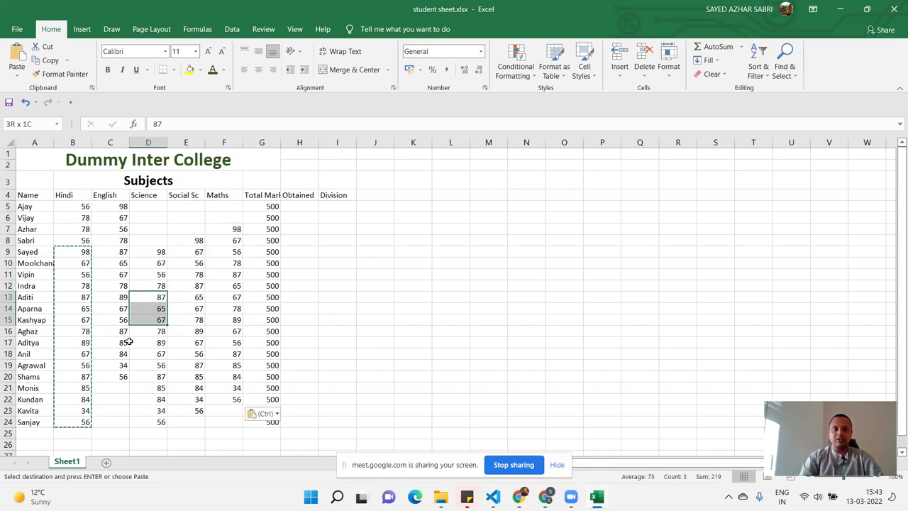
key(shift+Down)
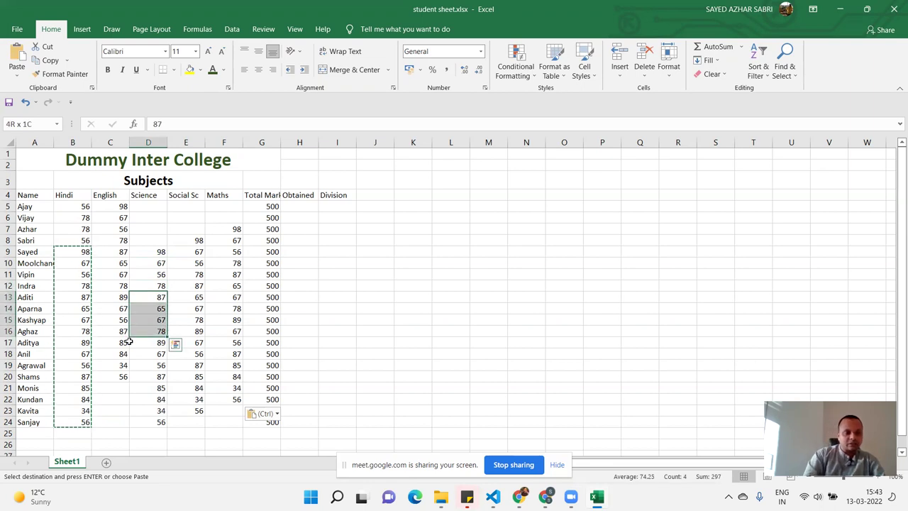
key(ctrl+c)
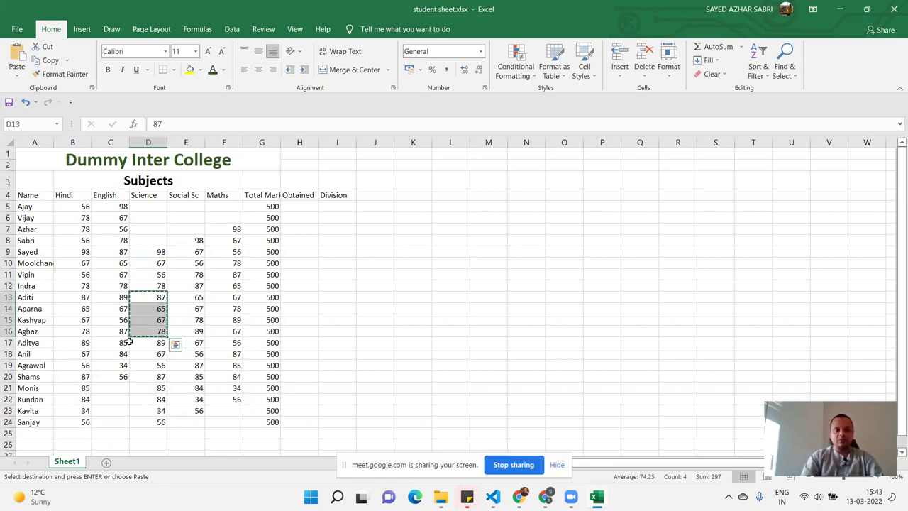
key(Left)
key(Down)
key(Down)
key(Down)
key(Down)
key(Down)
key(Down)
key(Down)
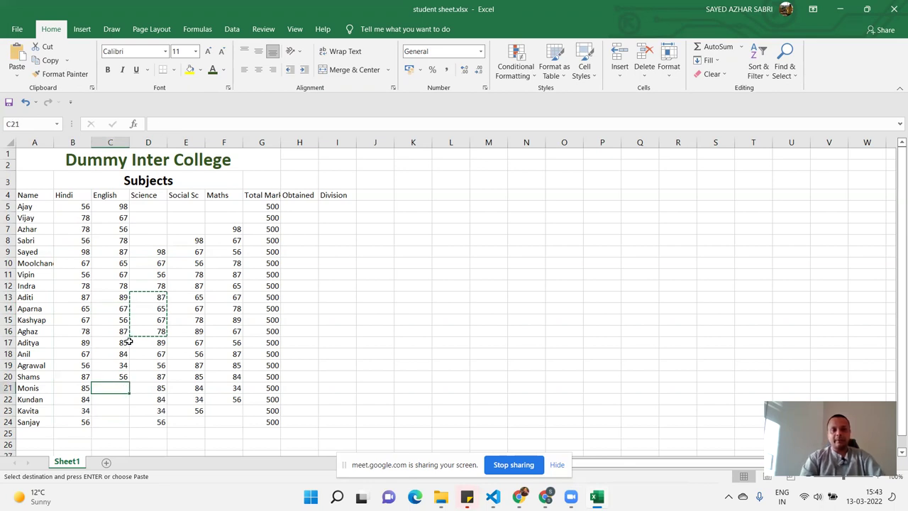
key(ctrl+v)
key(Right)
key(Up)
key(Up)
key(Up)
key(Up)
key(Up)
key(Up)
key(Up)
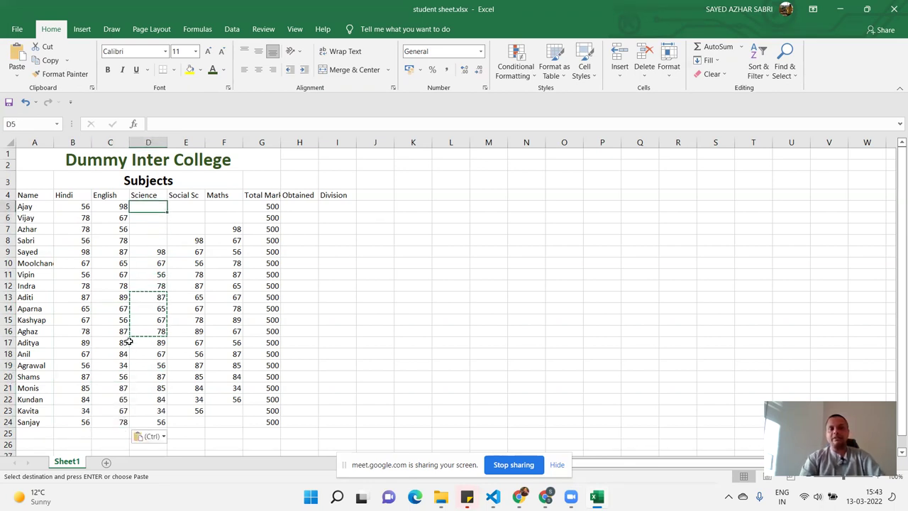
key(ctrl+v)
key(Right)
key(ctrl+v)
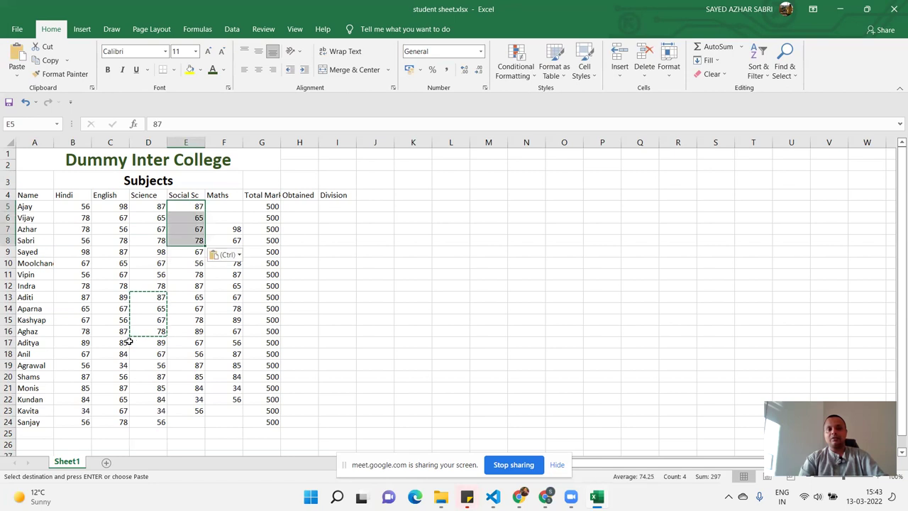
key(Right)
key(ctrl+v)
key(Down)
key(Down)
key(Down)
key(Down)
key(Down)
key(Down)
key(Down)
- Type the last missing marks: 5 and 87 in Maths, 65 in Social Sc
text(5)
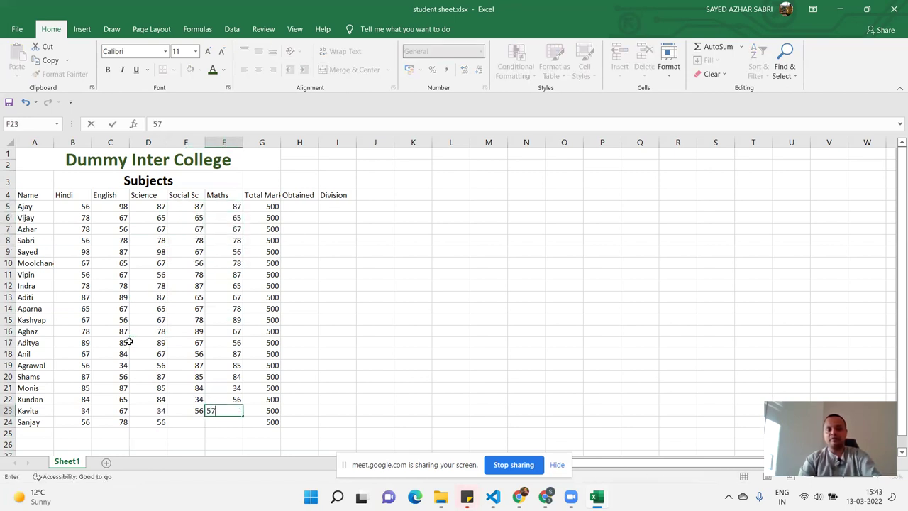
key(Return)
text(87)
key(Left)
text(65)
key(Right)
key(Right)
key(Right)
key(Right)
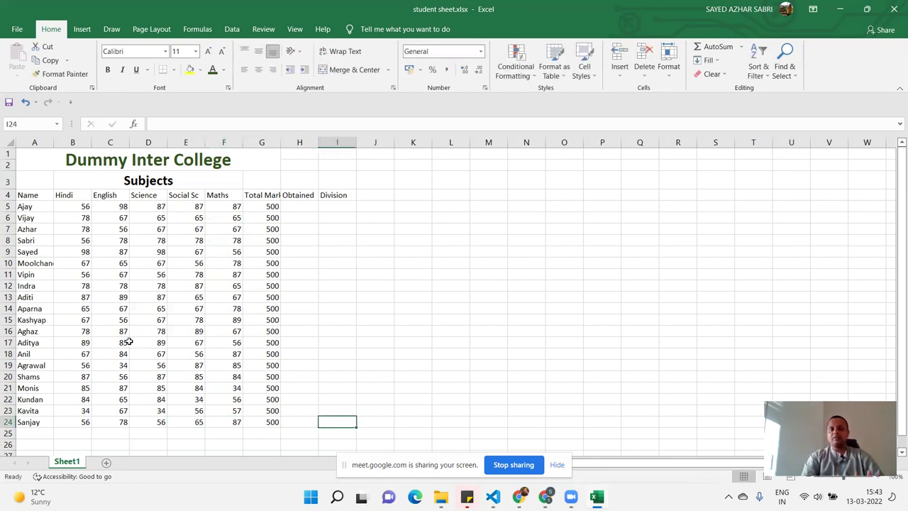
- Begin a =sum( formula in Ajay's Obtained cell H5
scroll(270, 239, down, 1)
scroll(304, 209, up, 1)
click(304, 210)
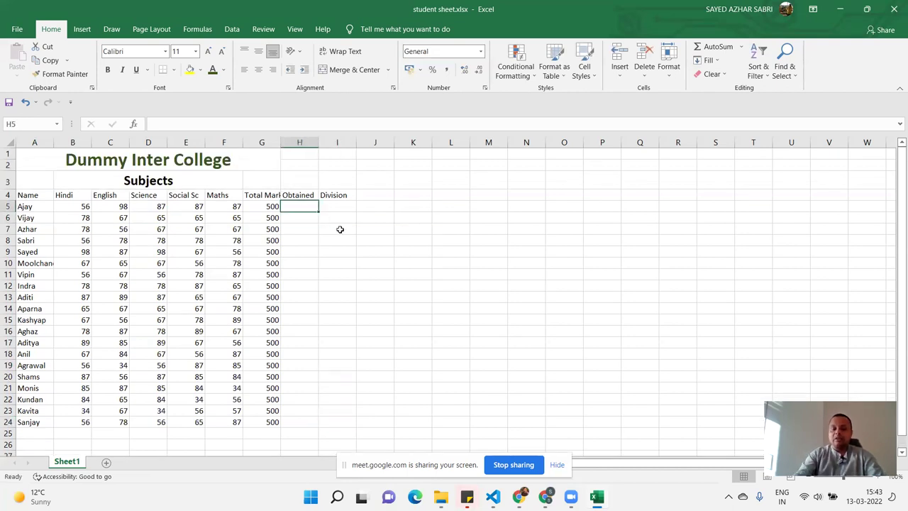
text(=sum)
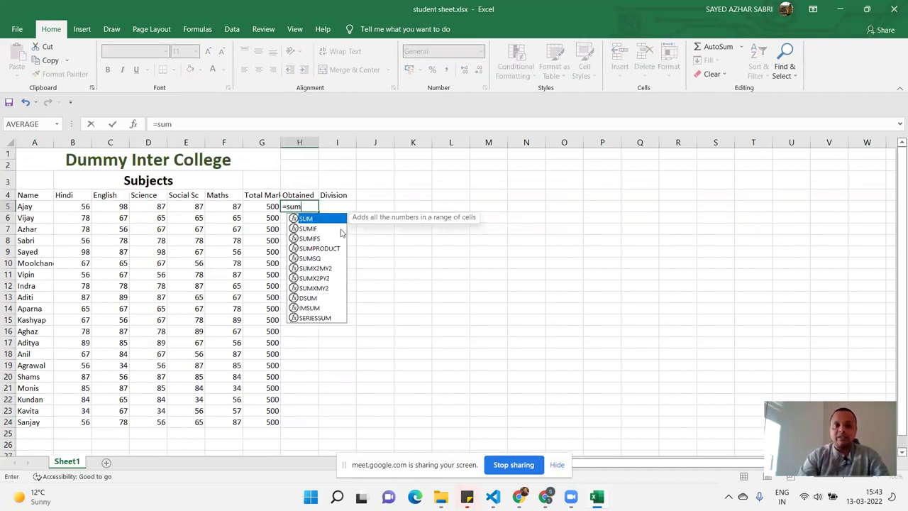
text(()
- Total Ajay's marks with =SUM(B5:F5) in H5 and fill it down to H24
key(BackSpace)
text(()
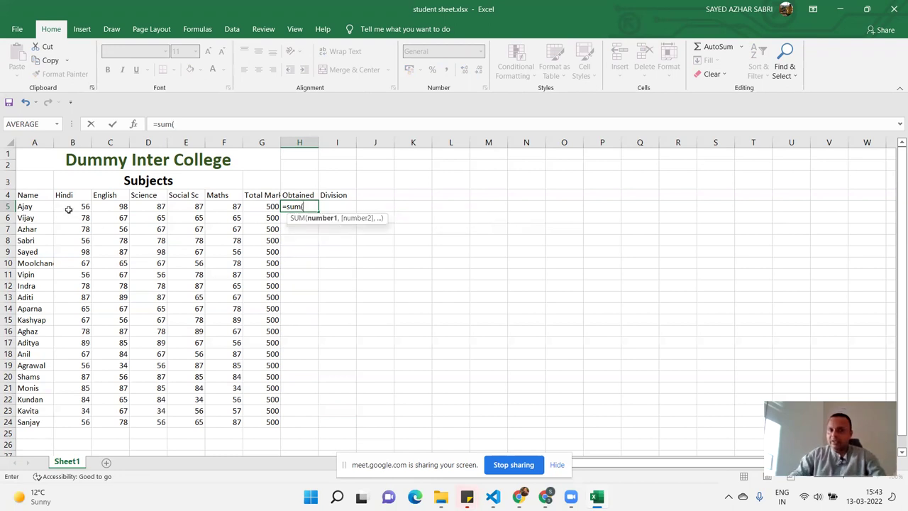
drag(69, 209, 238, 209)
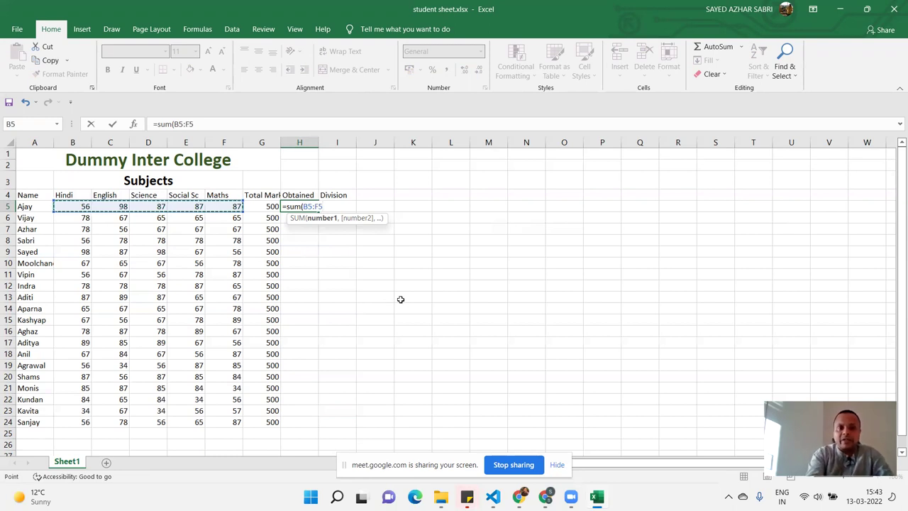
text())
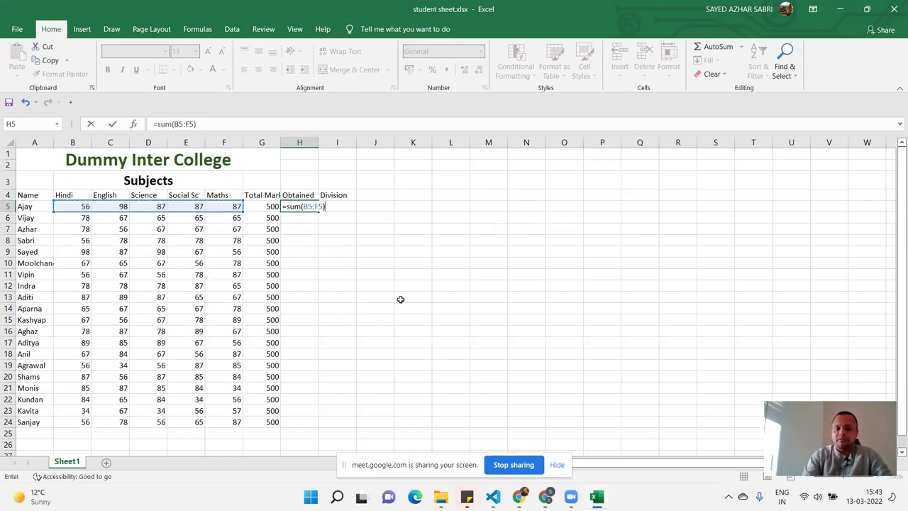
key(Return)
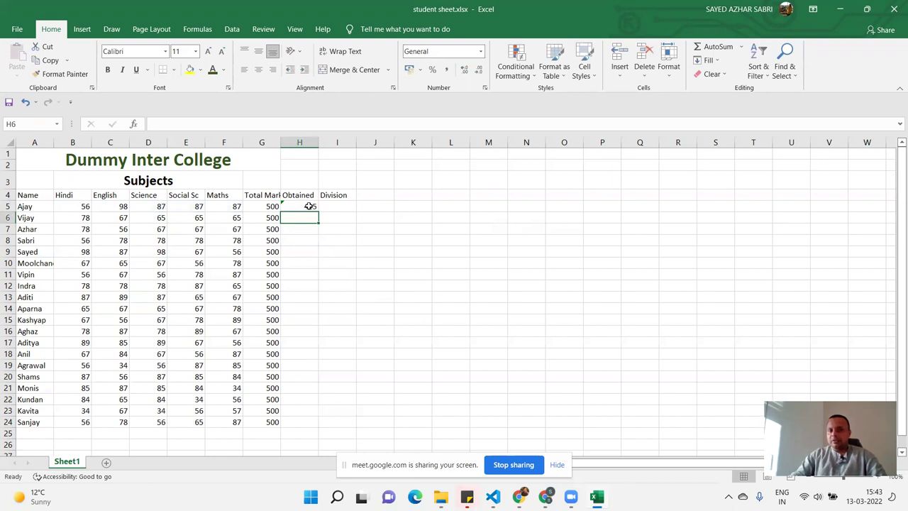
click(315, 205)
drag(319, 208, 336, 425)
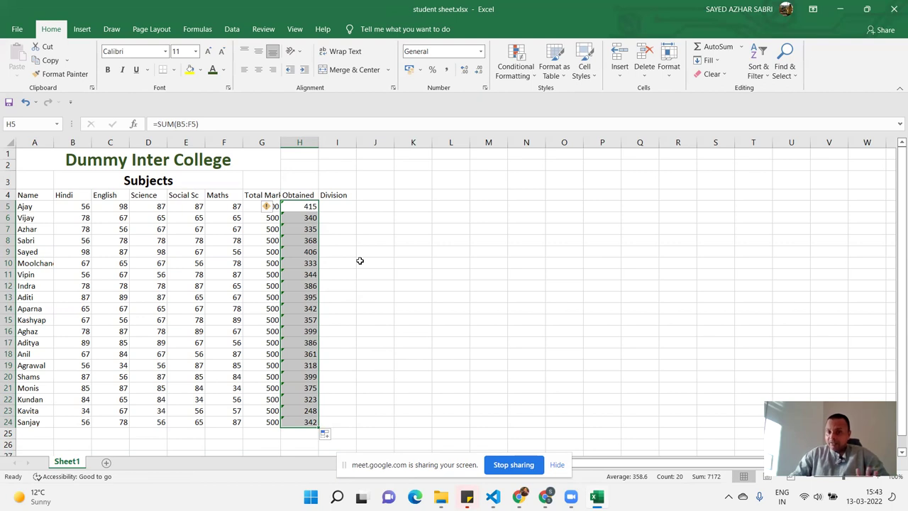
click(334, 207)
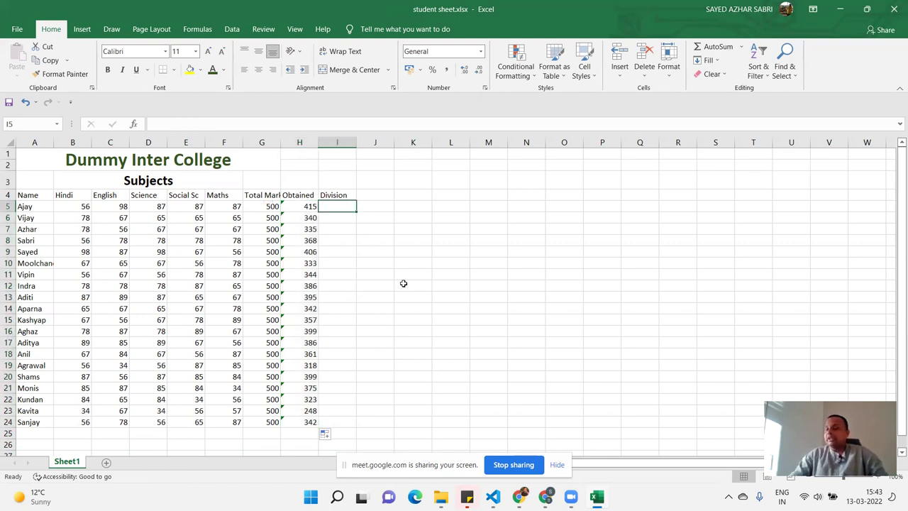
click(325, 196)
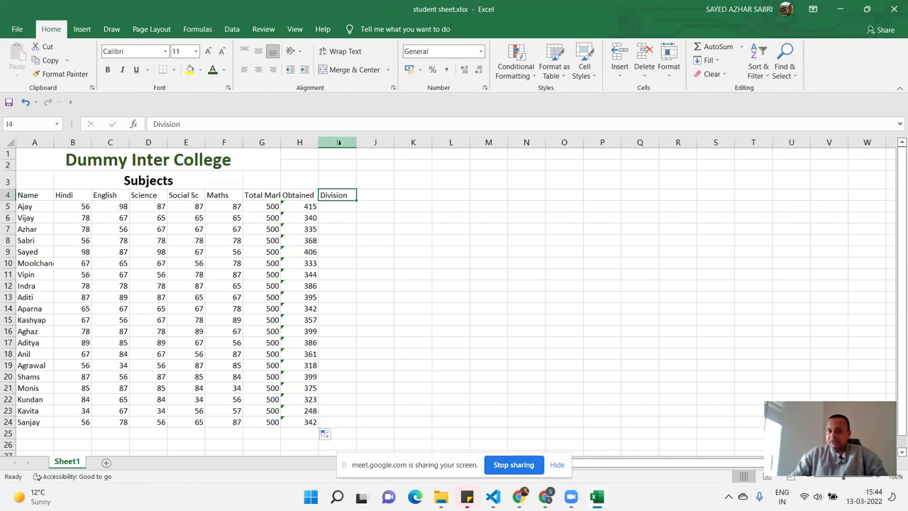
right_click(338, 142)
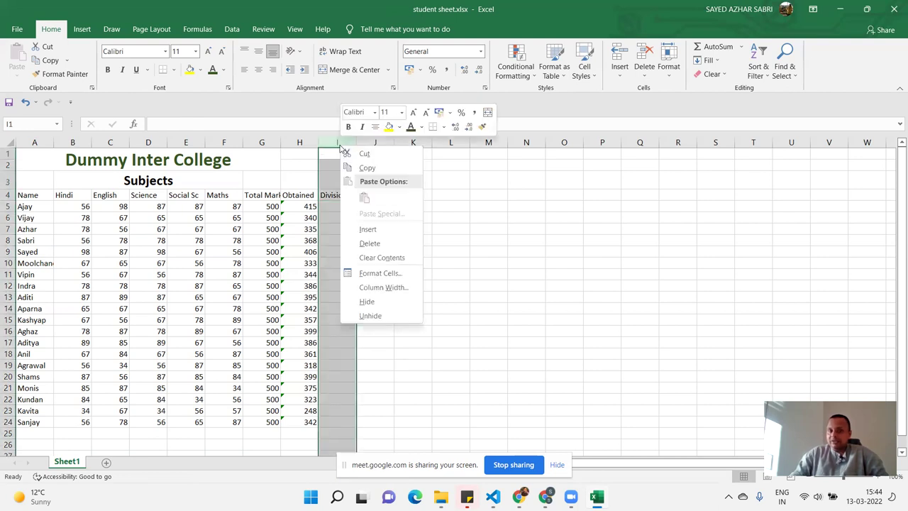
click(379, 235)
click(348, 196)
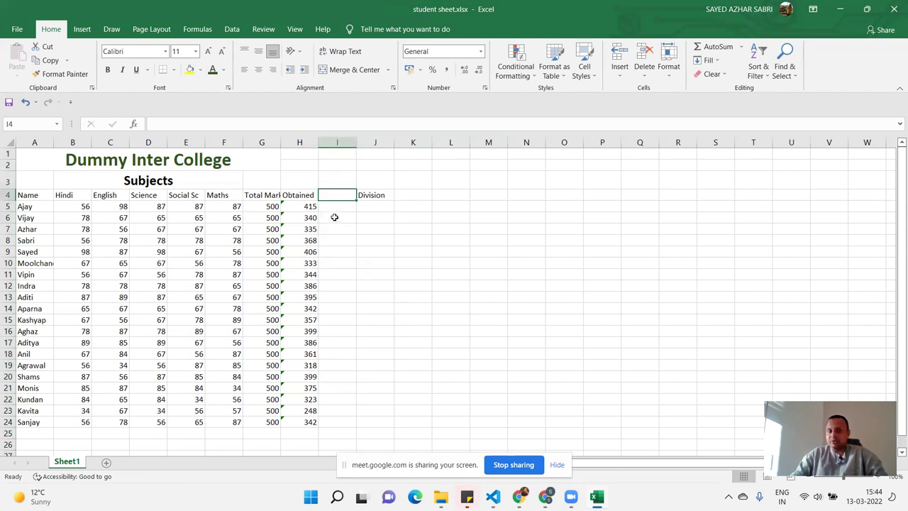
text(Perc)
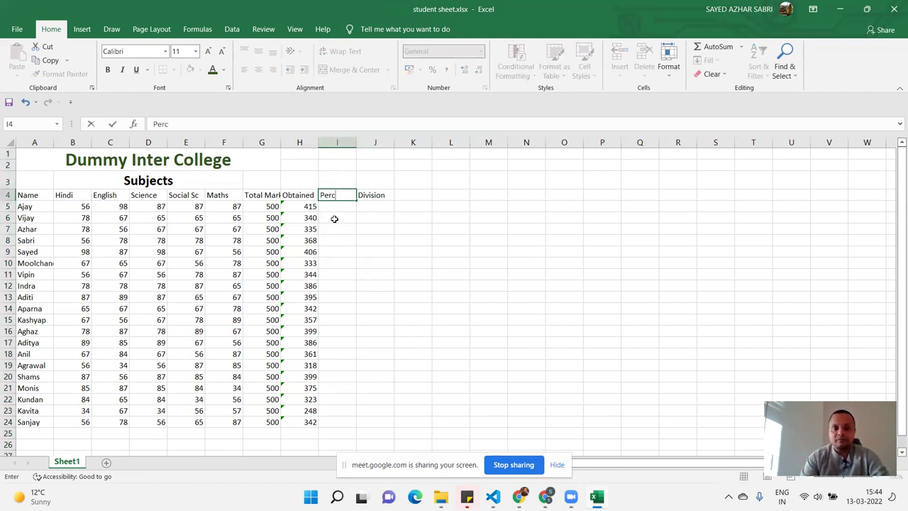
text(ent)
key(Return)
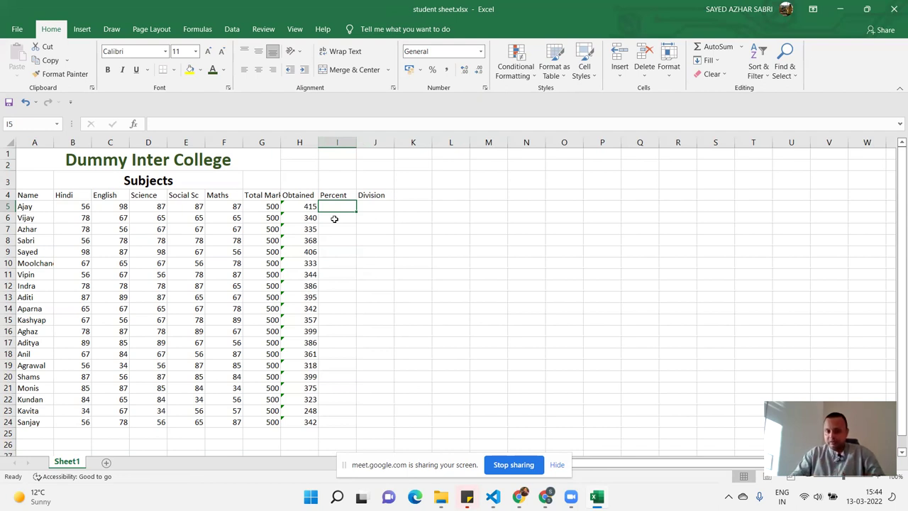
- Enter =(H5*100)/G5 in I5 and fill the percent formula down to I24
text(=)
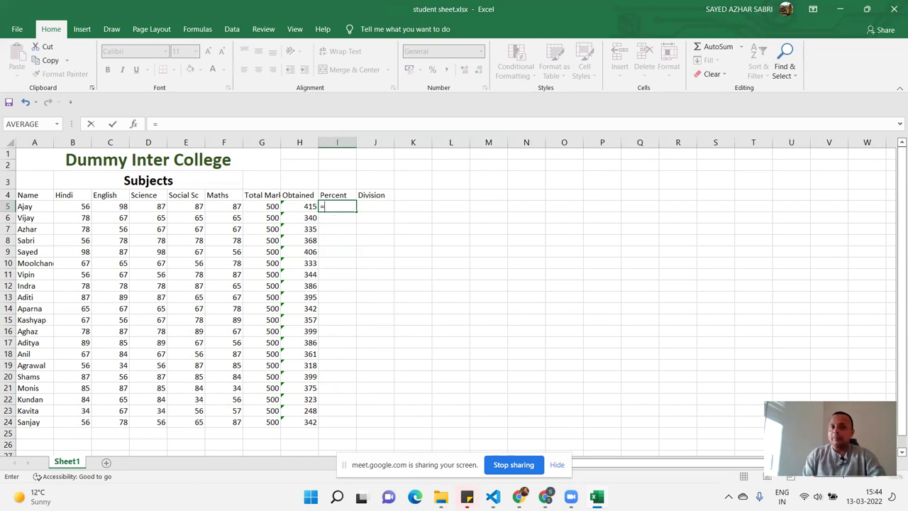
click(295, 205)
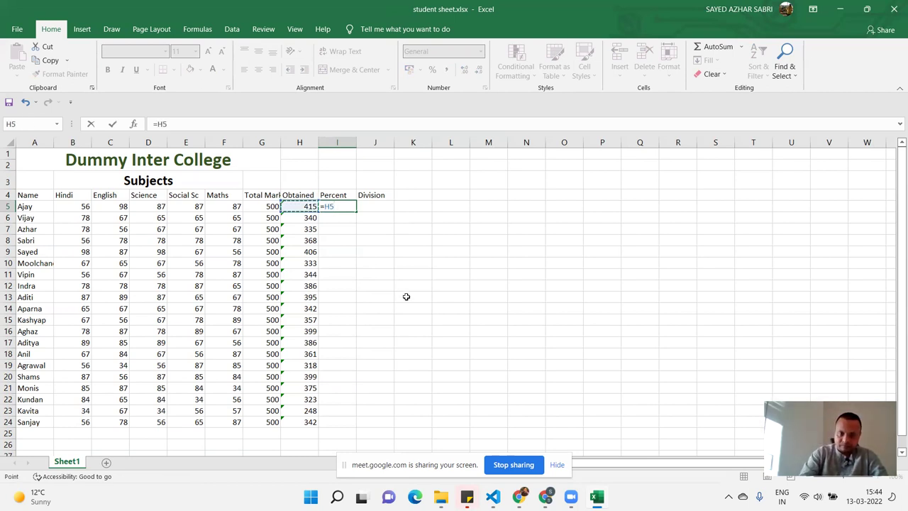
text(*100/)
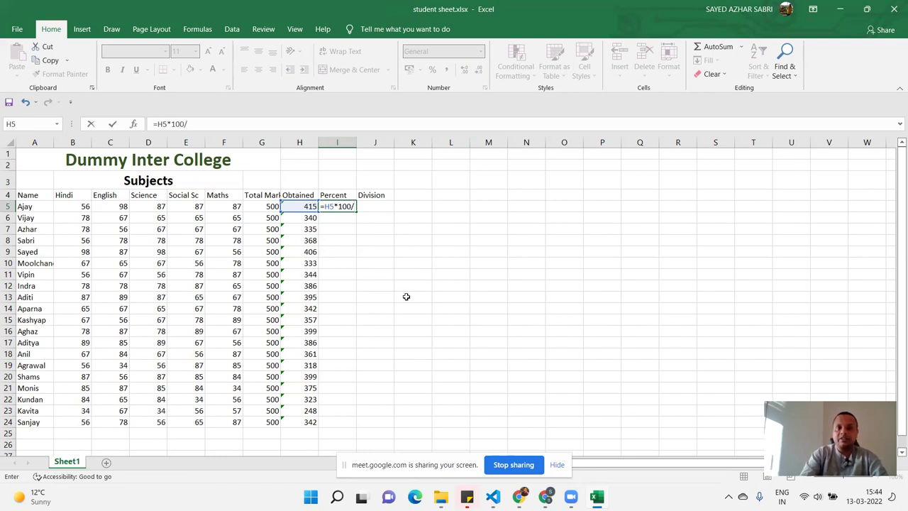
text(g)
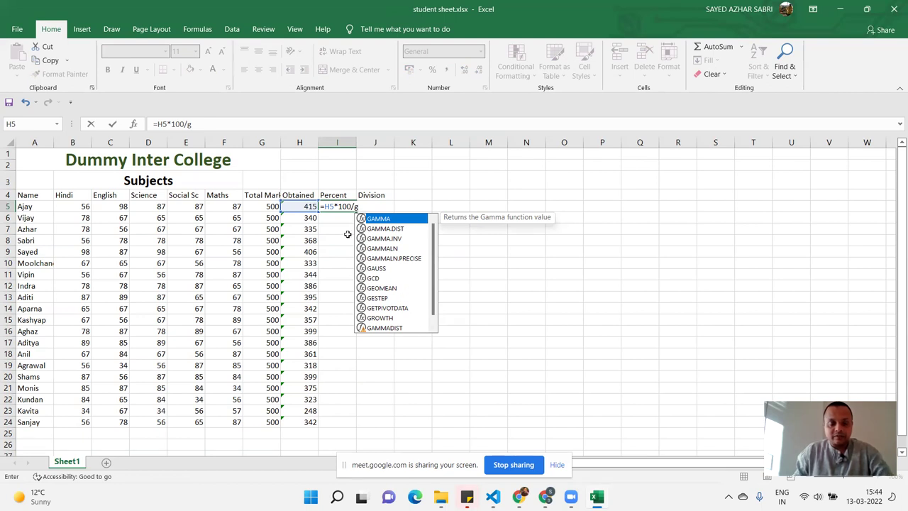
text(5)
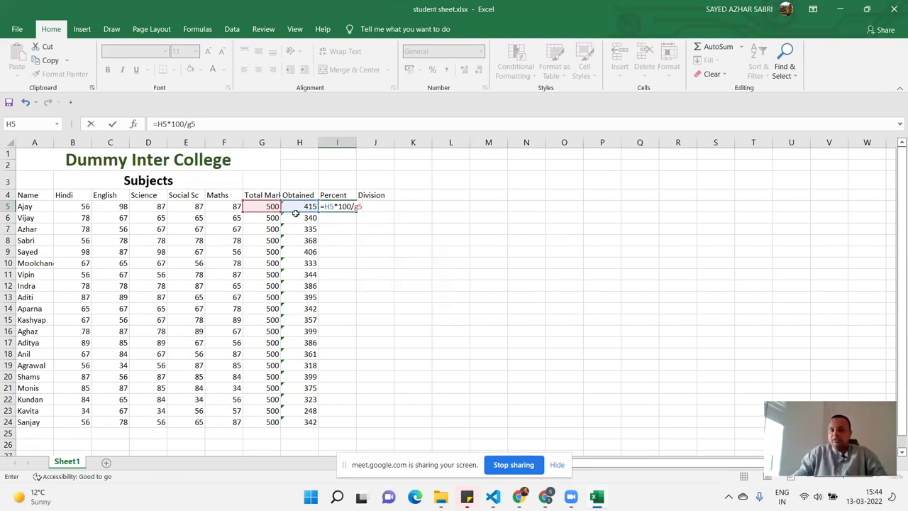
key(BackSpace)
key(BackSpace)
key(BackSpace)
key(BackSpace)
key(BackSpace)
key(BackSpace)
key(BackSpace)
key(BackSpace)
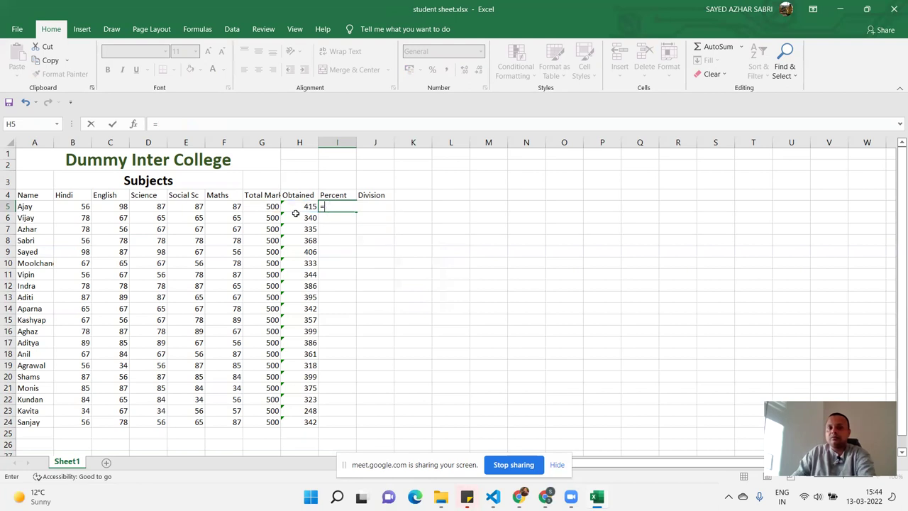
text(()
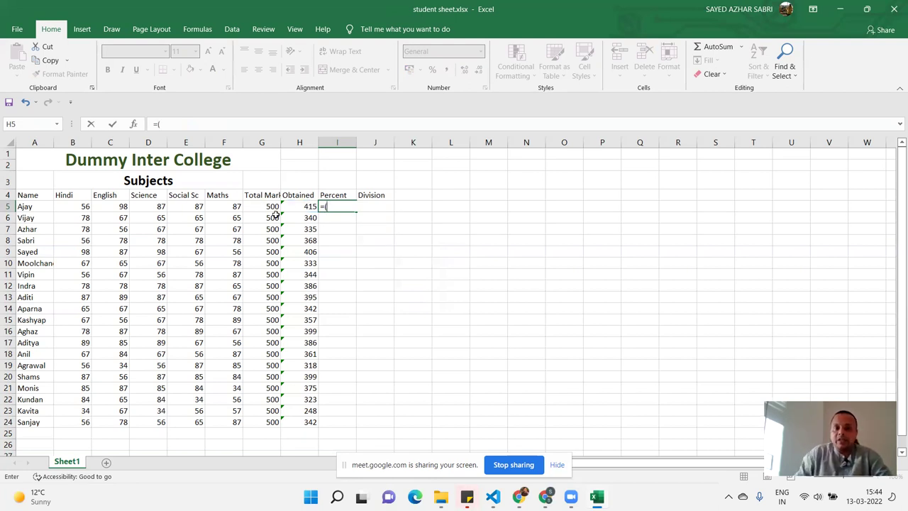
click(303, 206)
text(*)
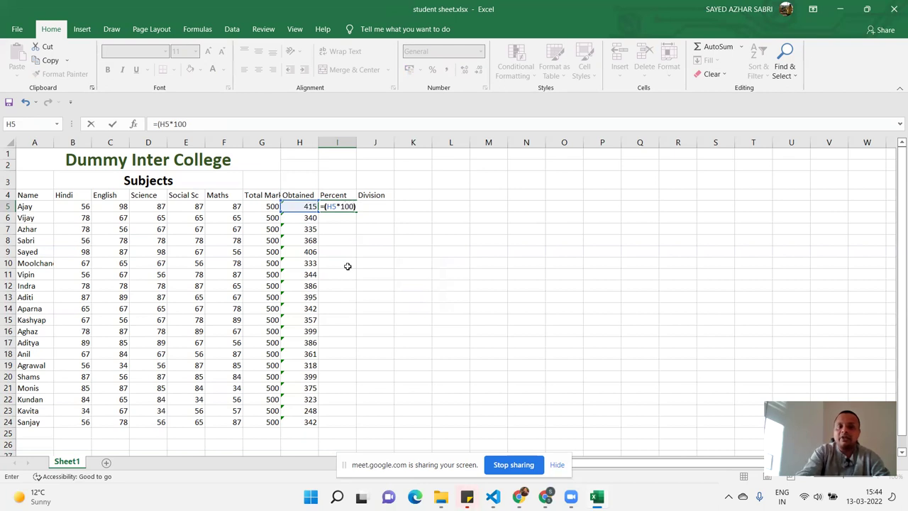
click(254, 207)
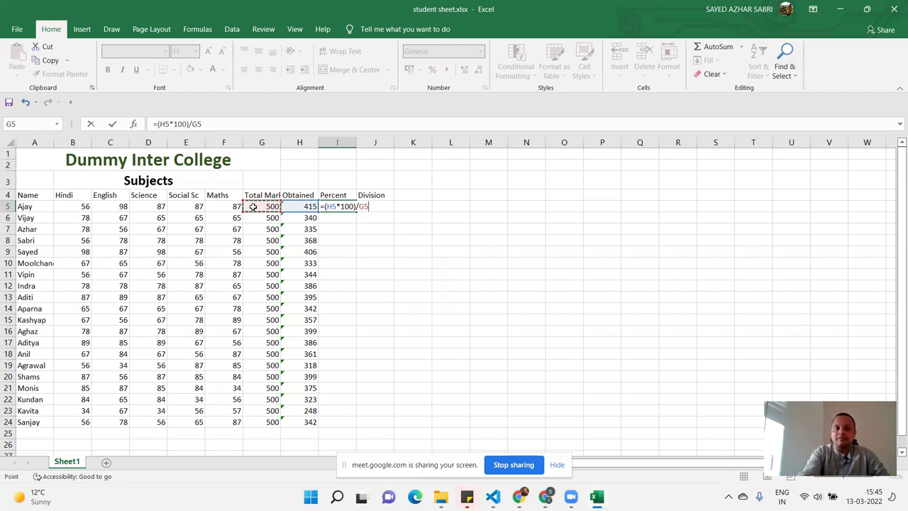
key(ctrl+Return)
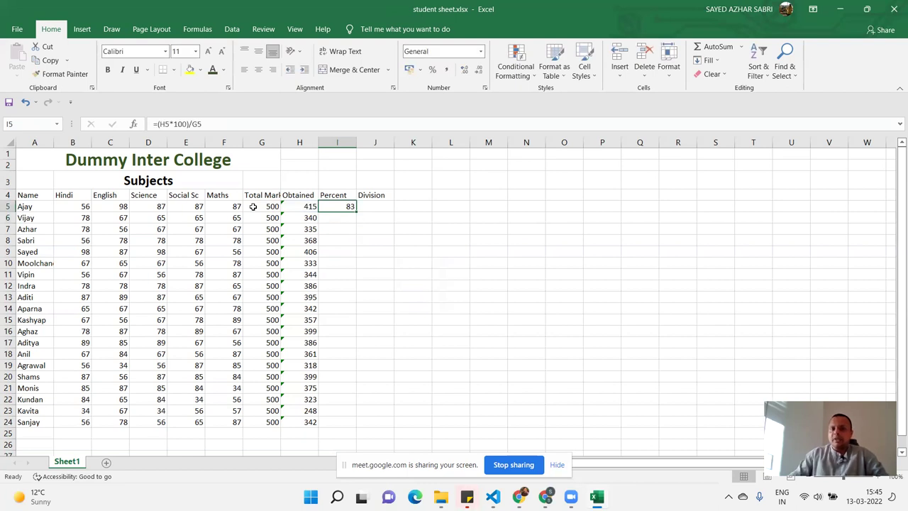
drag(355, 212, 349, 424)
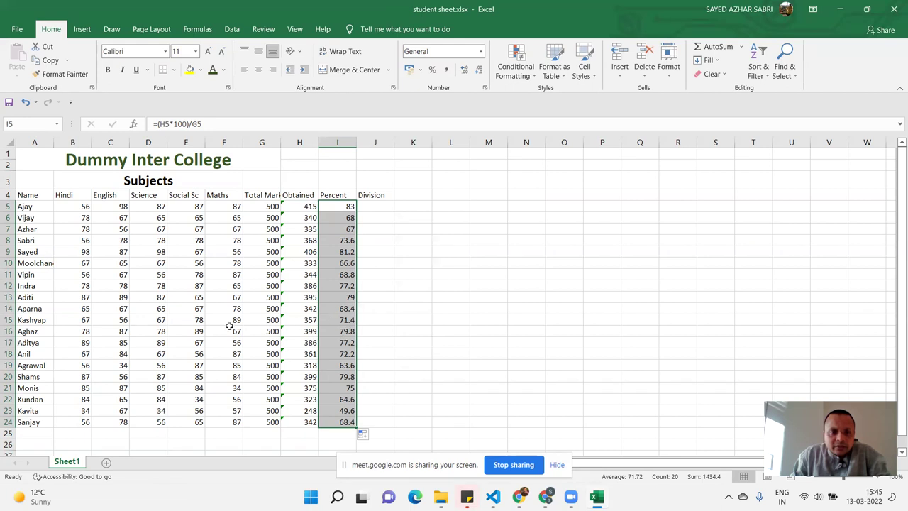
- Change row 15's Hindi, English, Science and Social Sc marks to 45, 47, 48 and 35
click(112, 320)
key(Left)
key(Right)
key(Left)
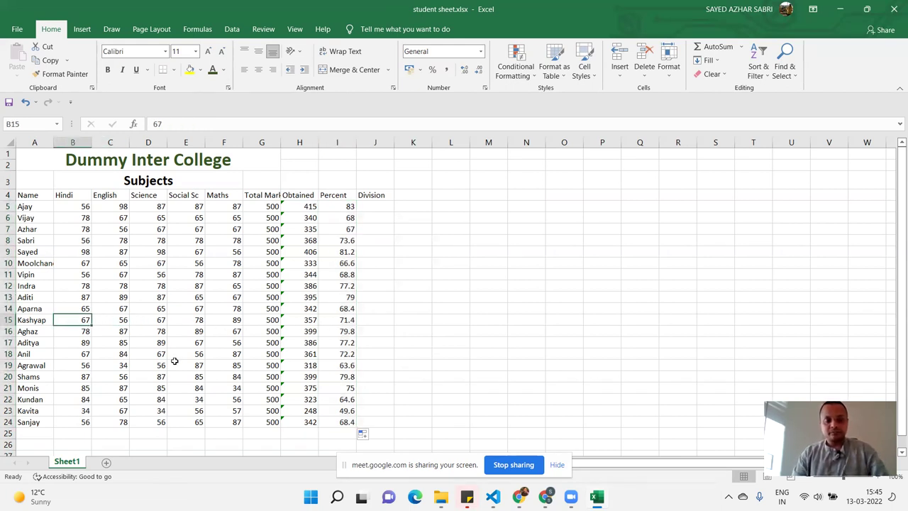
text(45)
key(Tab)
text(47)
key(Tab)
text(48)
key(Tab)
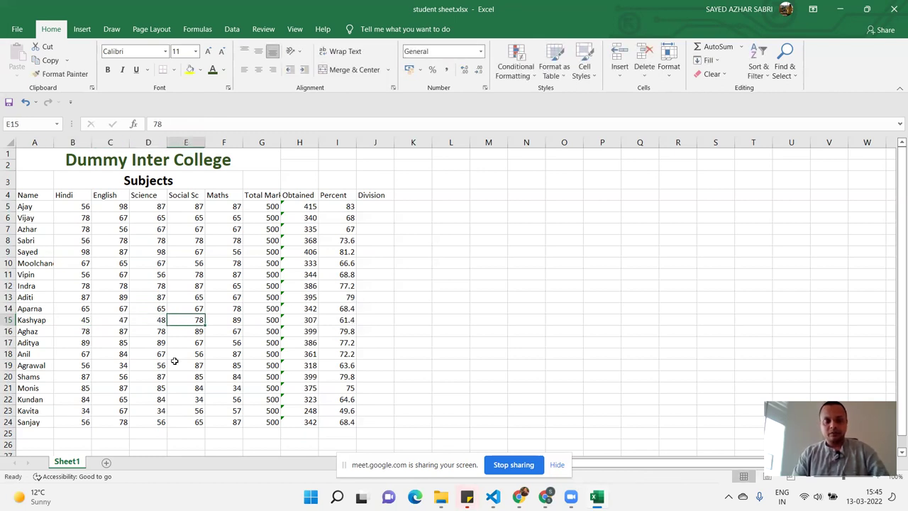
text(35)
key(Tab)
key(Tab)
key(Tab)
key(Tab)
- Set row 13's marks to Maths 34, Science 34, English 34 and Hindi 36
key(Right)
key(Left)
key(Left)
key(Up)
key(Left)
key(Up)
key(Left)
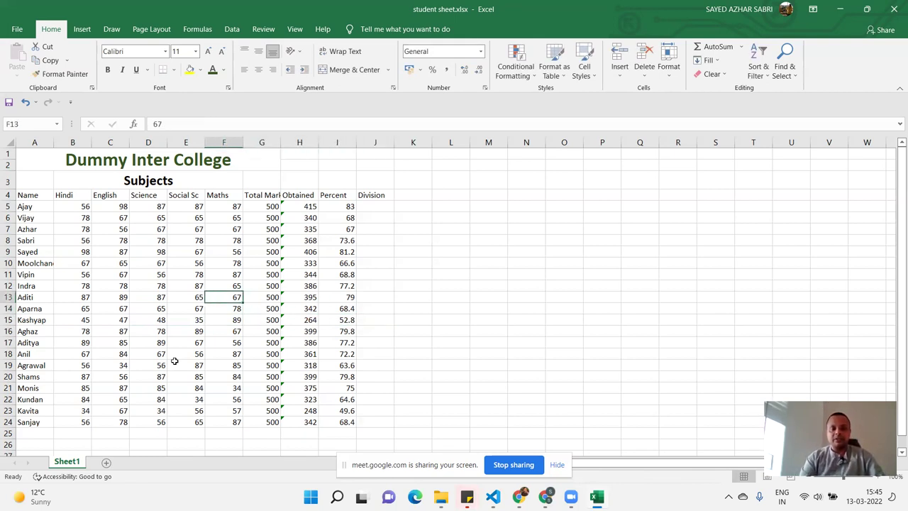
text(34)
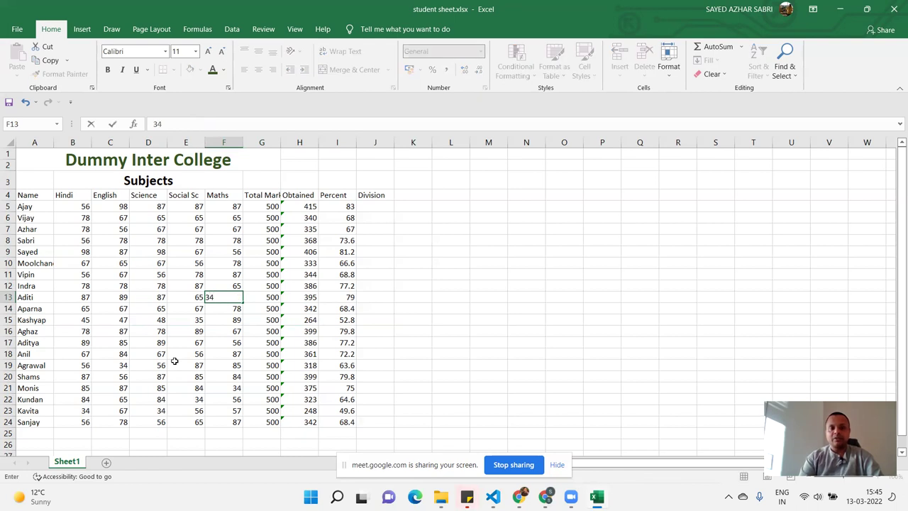
key(Left)
key(Left)
text(34)
key(Left)
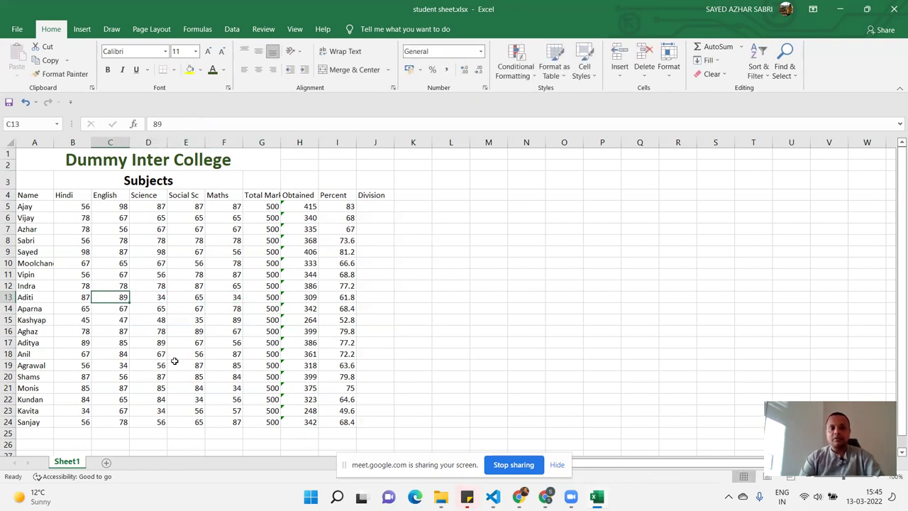
text(34)
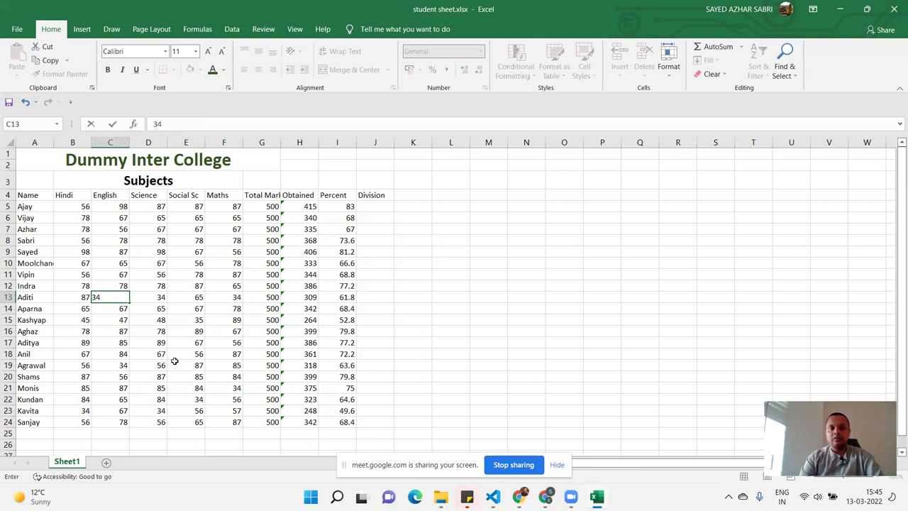
key(Left)
text(3)
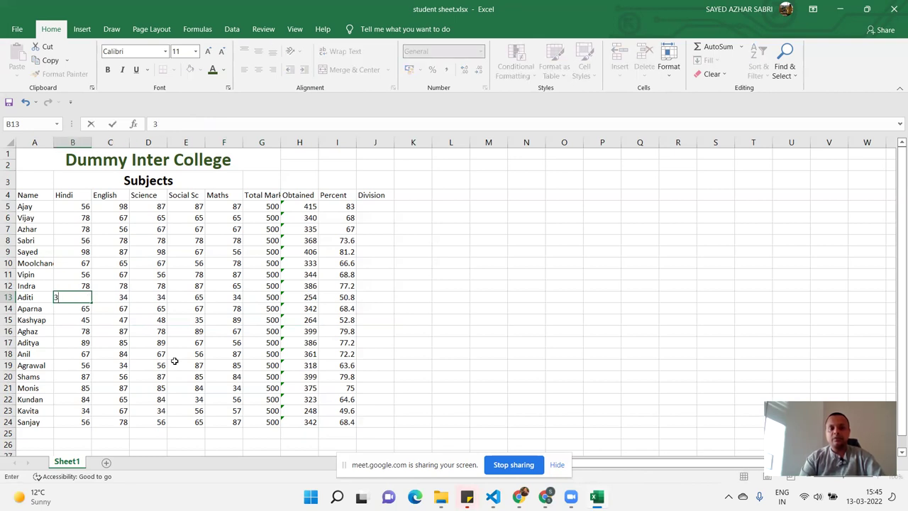
key(Right)
- Check row 13's total and 40.6 percent, then move up the Division column toward J5
key(Down)
key(Up)
key(Right)
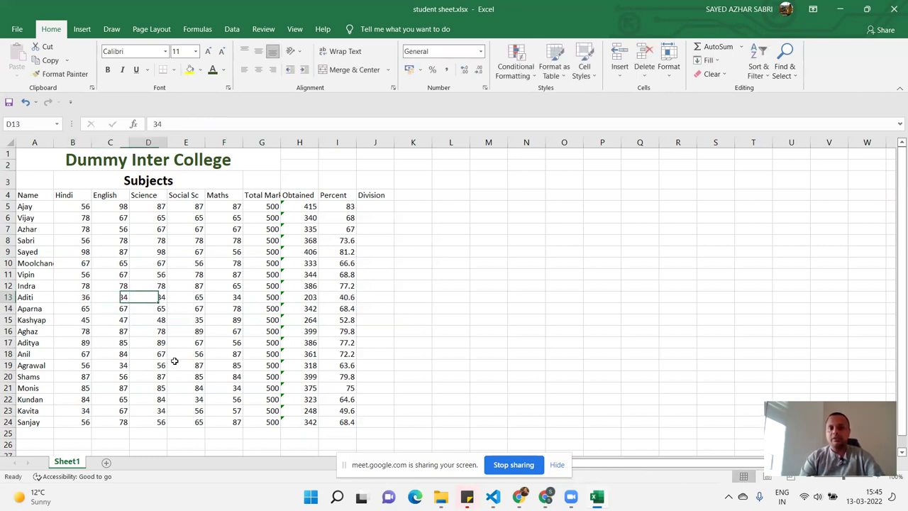
key(Right)
key(Right)
key(Right)
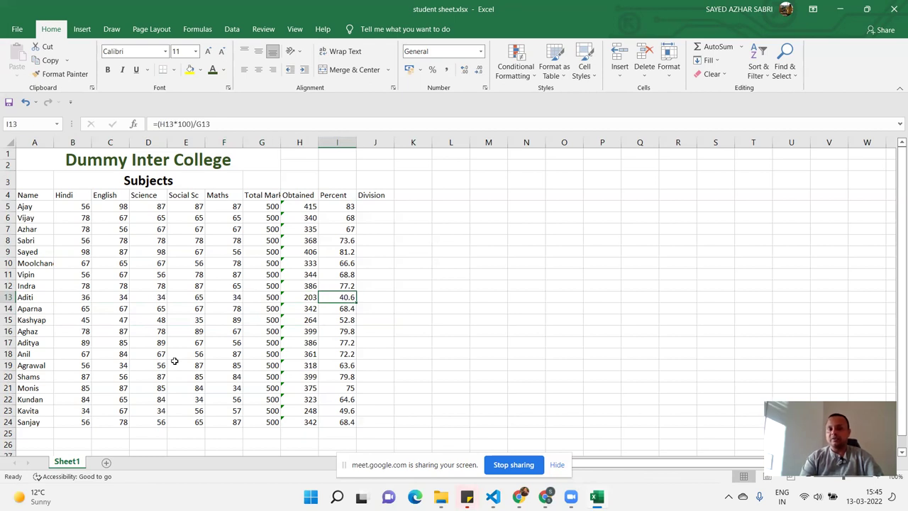
key(Right)
key(Up)
key(Up)
key(Up)
key(Up)
key(Up)
key(Up)
key(Up)
key(Up)
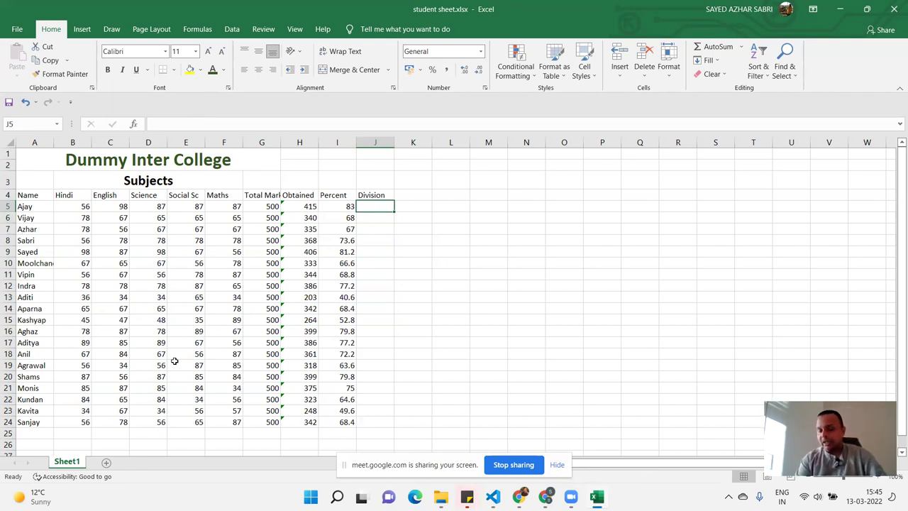
- Enter the Division formula =IF(I5>60,"First","Scond") in J5
text(=if()
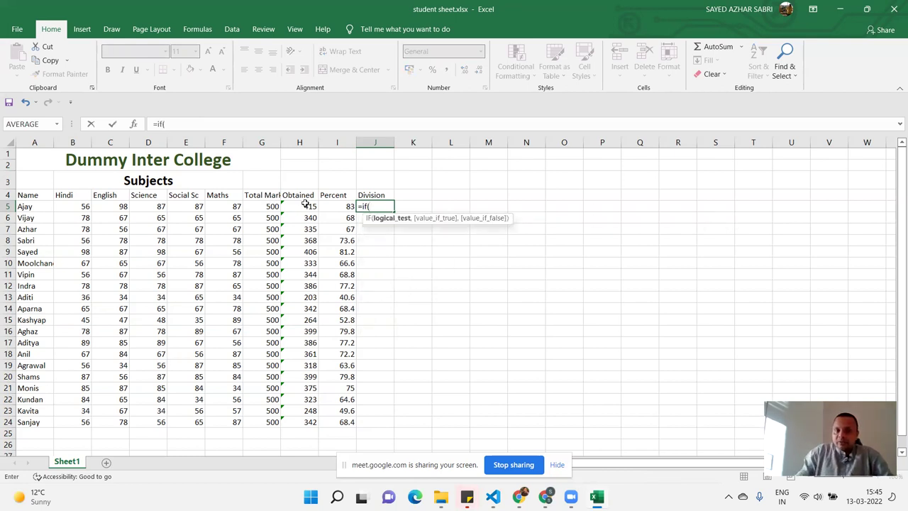
click(341, 208)
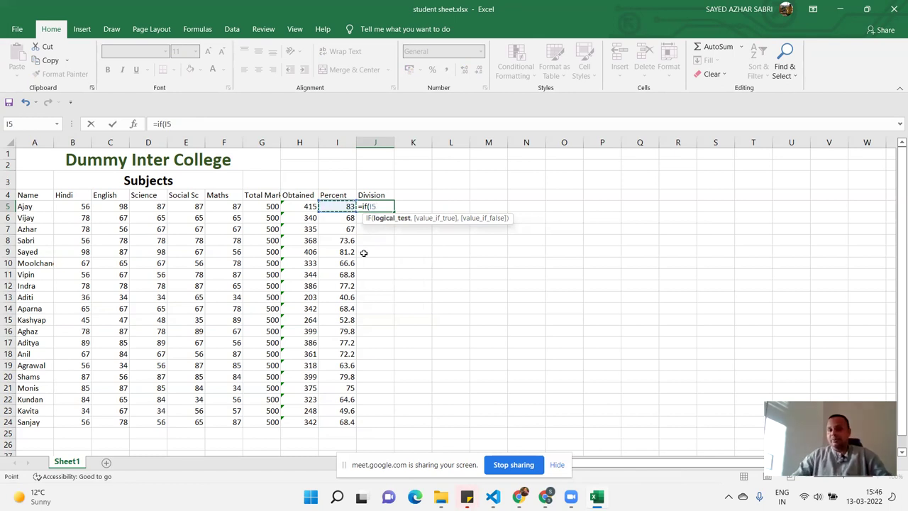
text(>)
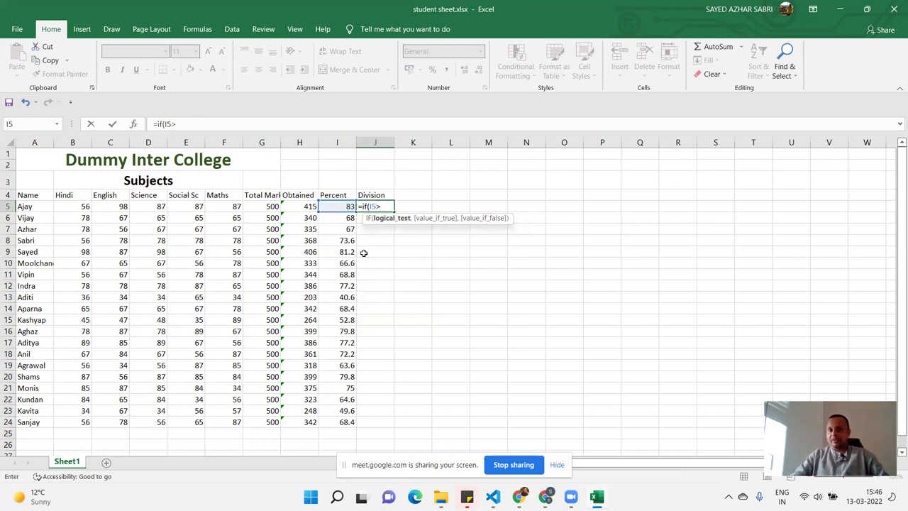
text(60,"Fir)
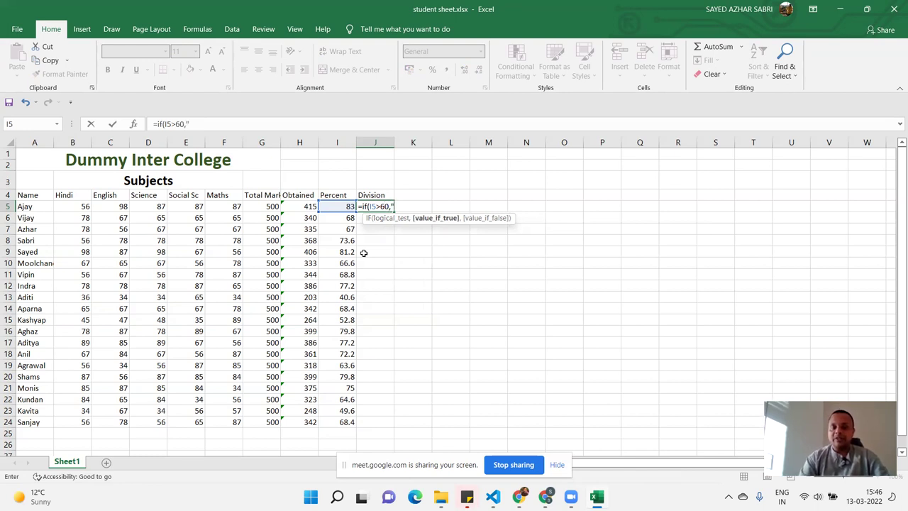
text(st")
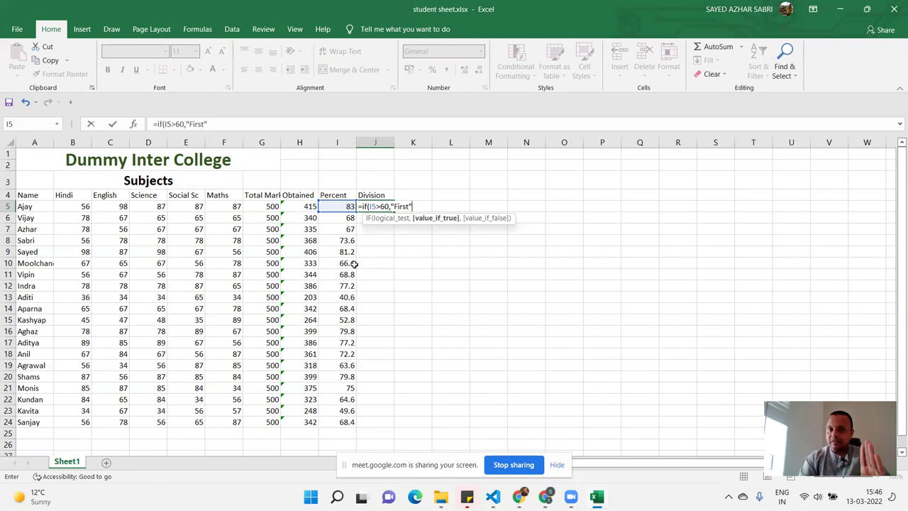
text(,)
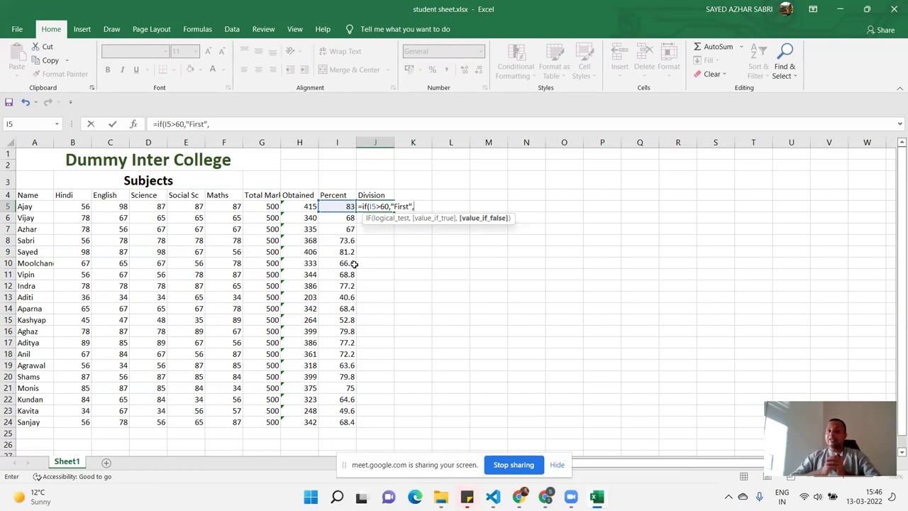
text(")
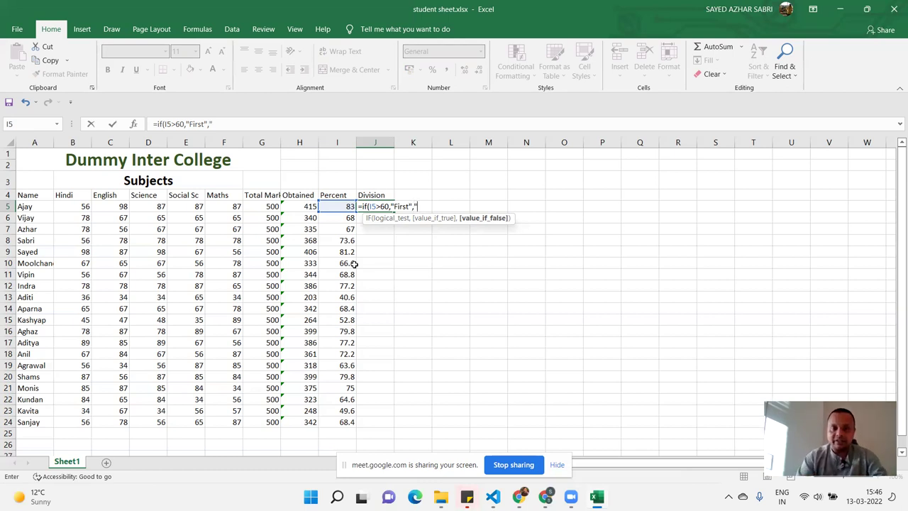
text(Scond)
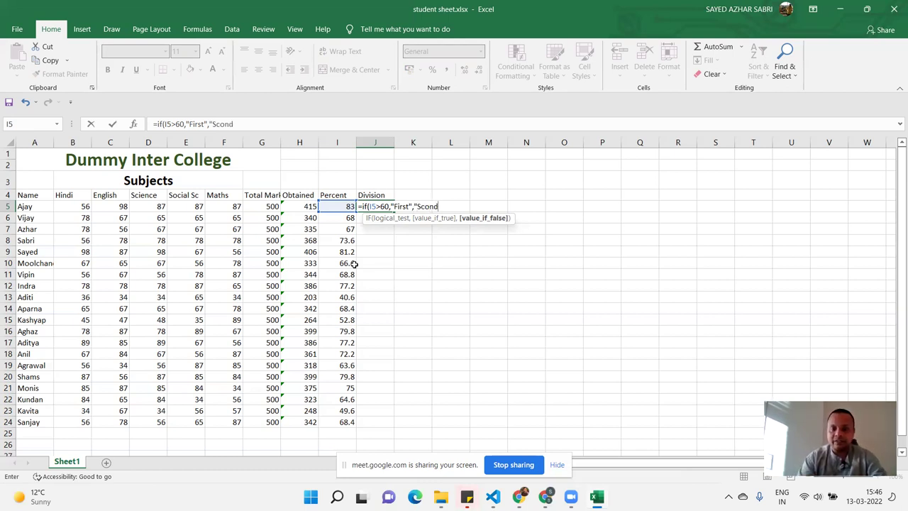
key(Return)
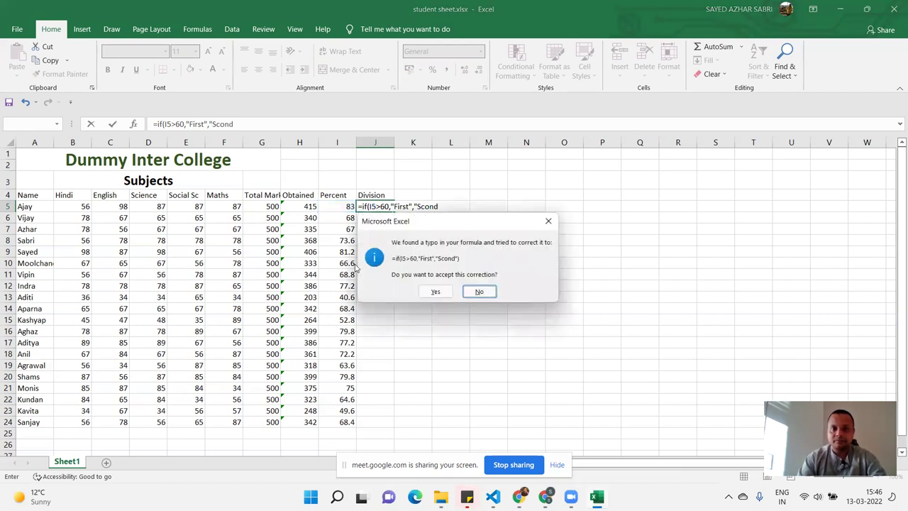
key(Return)
- Correct "Scond" to "Second" in J5 and fill the formula down to J24
key(Right)
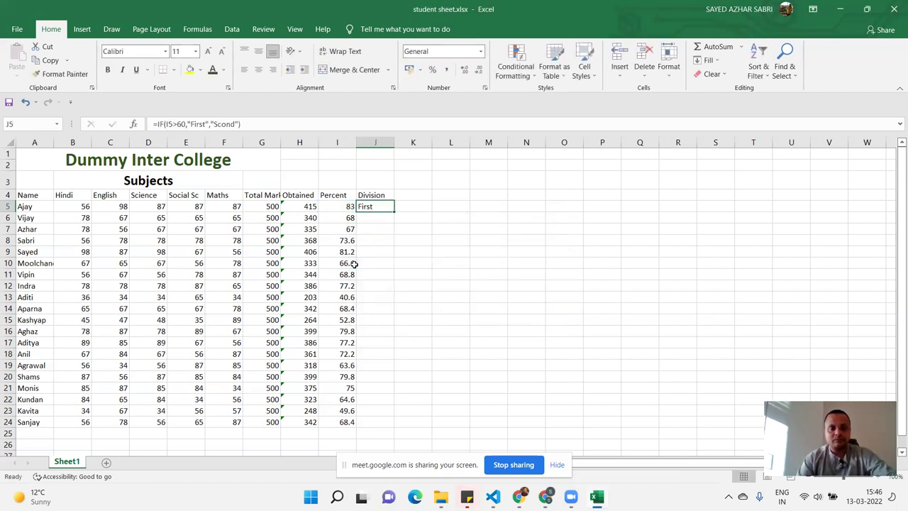
key(F2)
key(Left)
key(Left)
key(Left)
text(e)
key(Return)
key(Up)
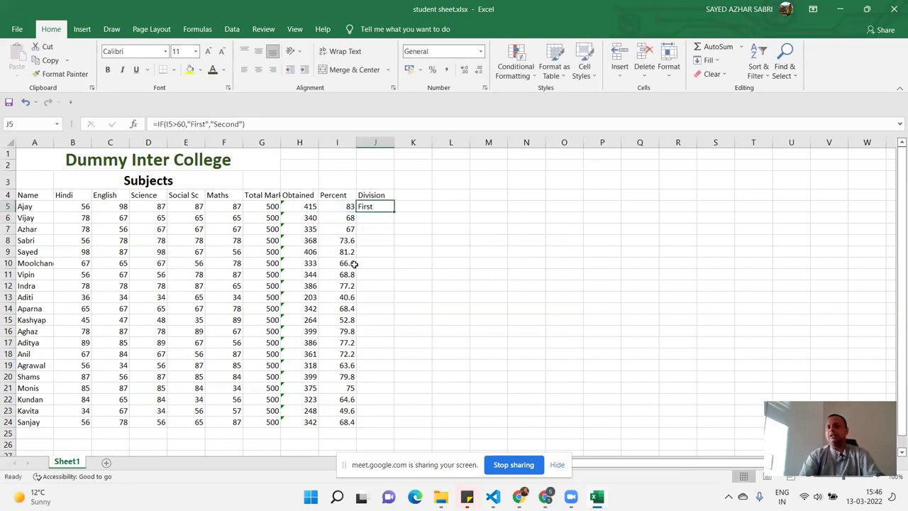
drag(394, 212, 397, 427)
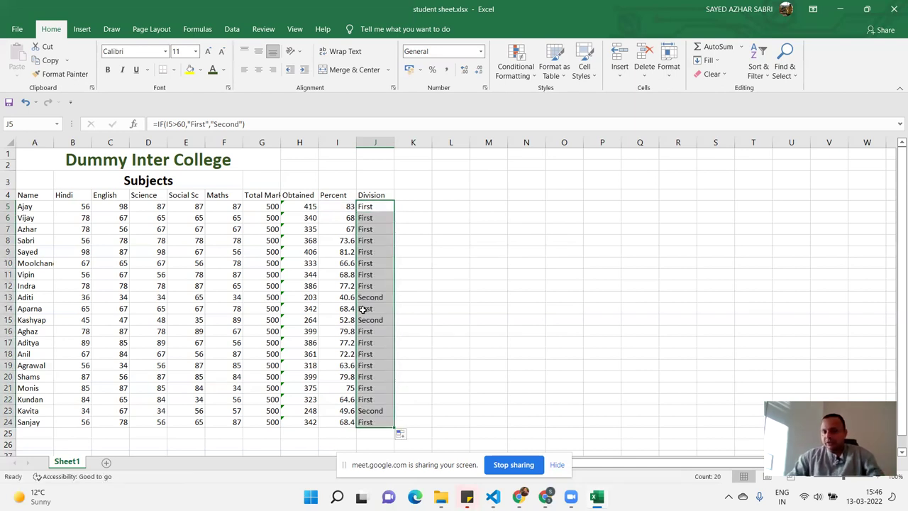
- Copy J13's formula text =IF(I13>60,"First","Second") from the formula bar
click(336, 295)
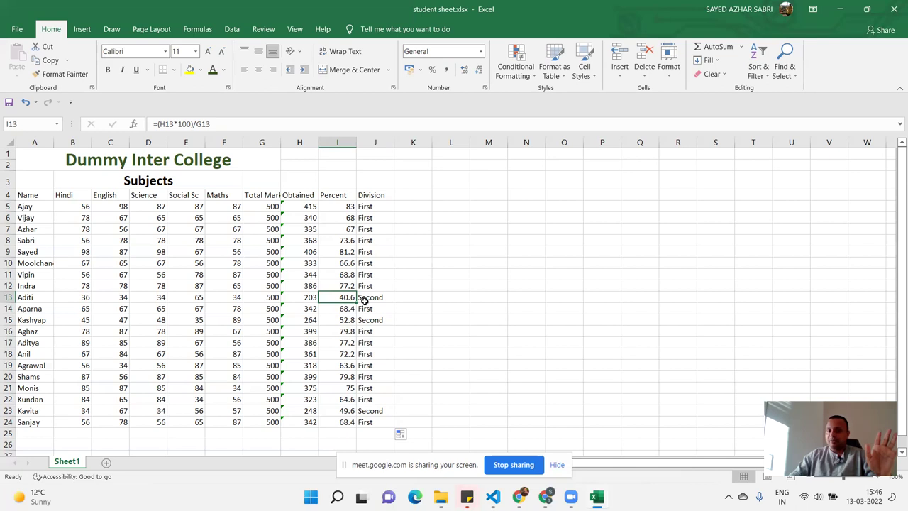
click(370, 297)
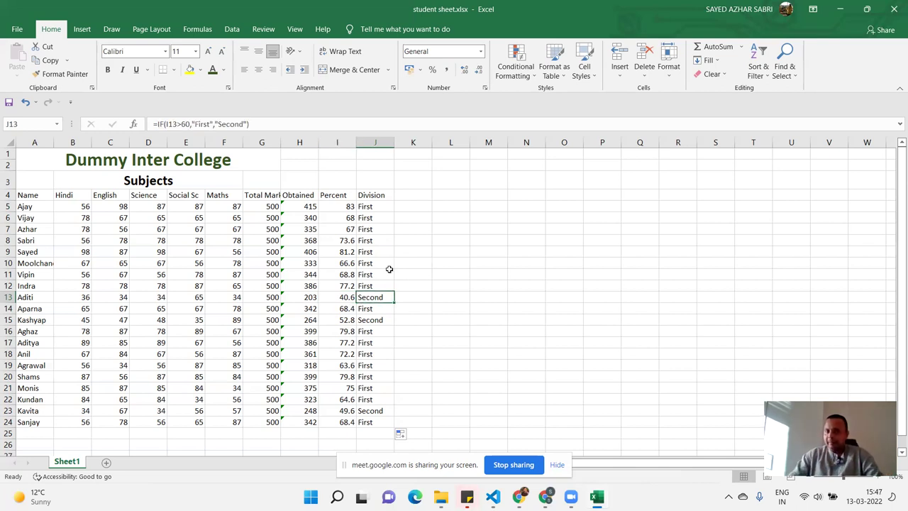
drag(261, 123, 151, 124)
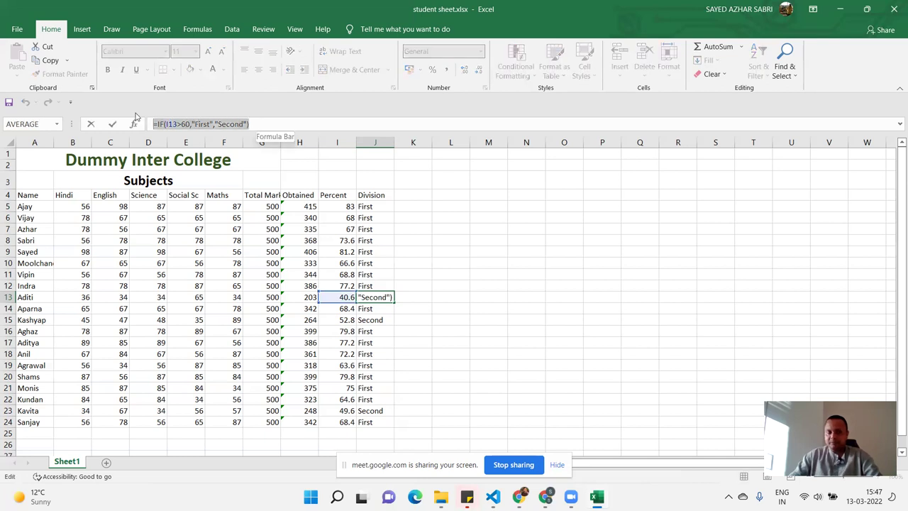
key(ctrl+c)
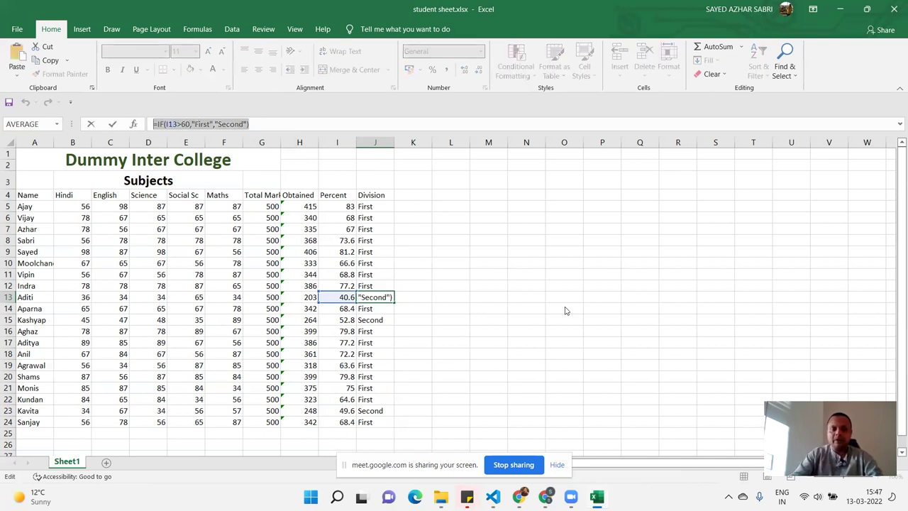
- Open Notepad and paste the copied J13 formula into a new note
key(super)
text(note)
key(Return)
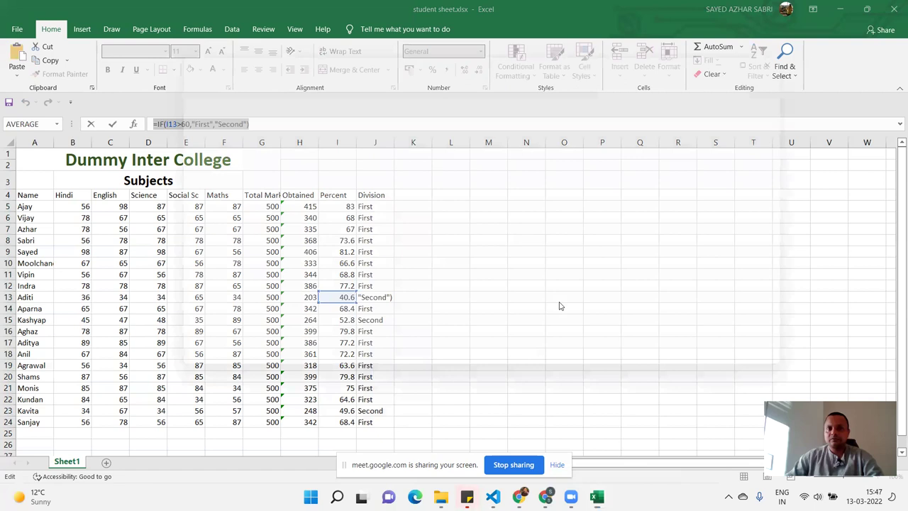
key(ctrl+v)
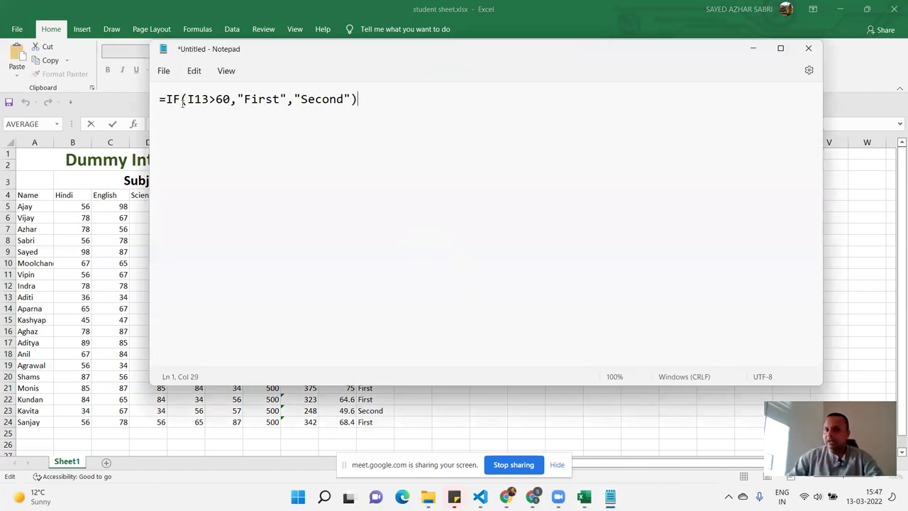
- Select the I13>60 condition in the noted formula, then minimize Notepad
double_click(260, 99)
drag(230, 100, 184, 99)
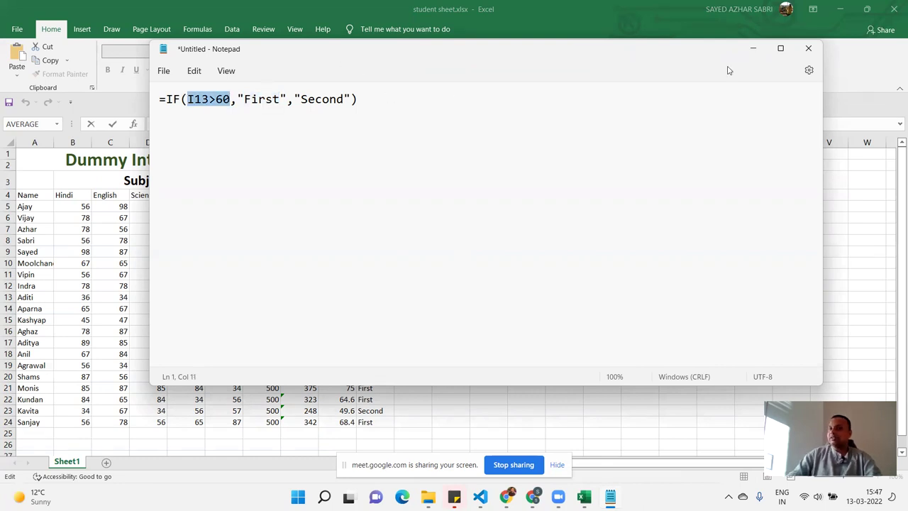
click(808, 54)
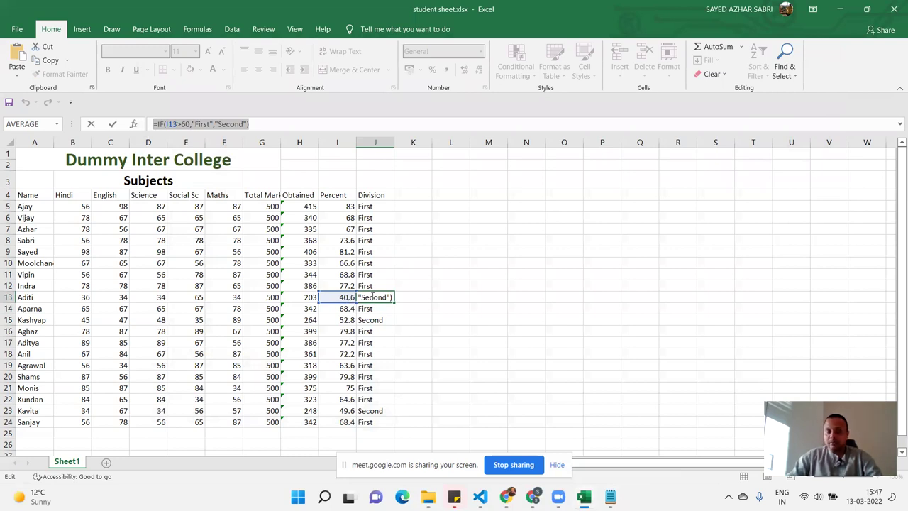
- Edit J13 to =IF(I13>50,"Second","Third") and select its formula text in the formula bar
double_click(389, 297)
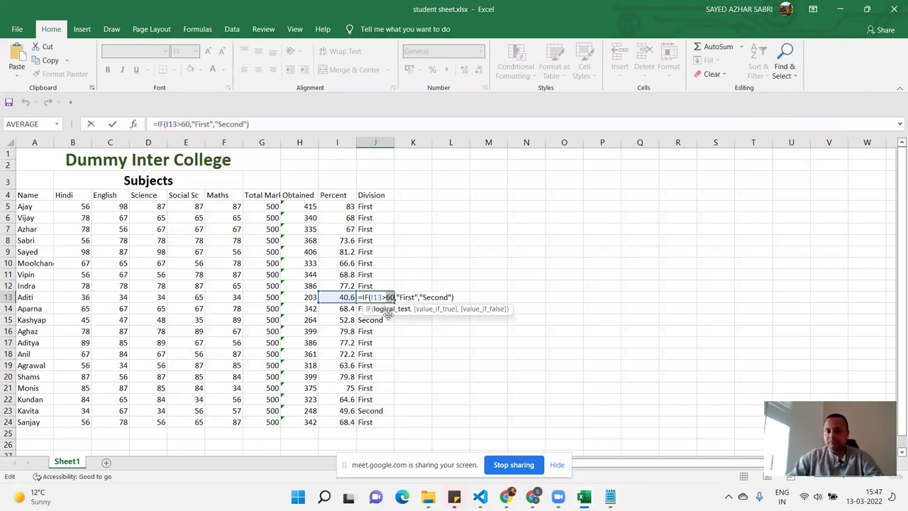
key(Left)
key(Left)
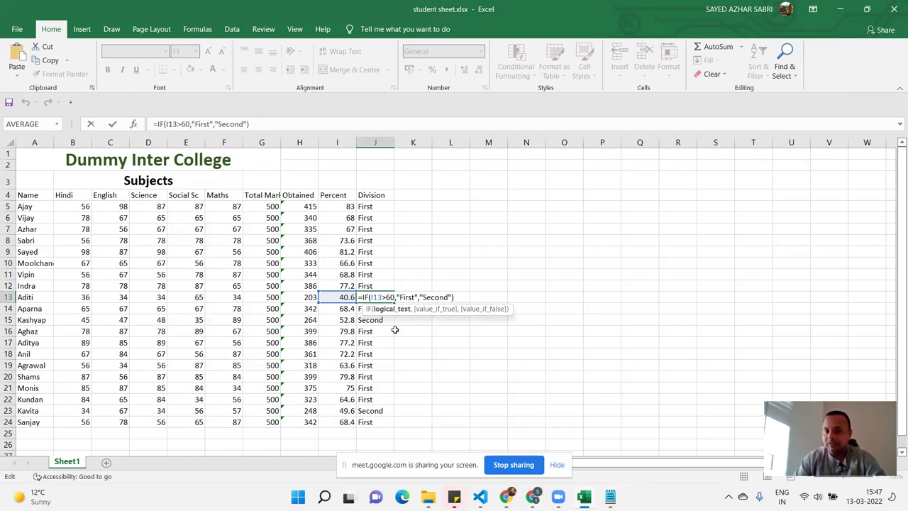
key(Delete)
key(Delete)
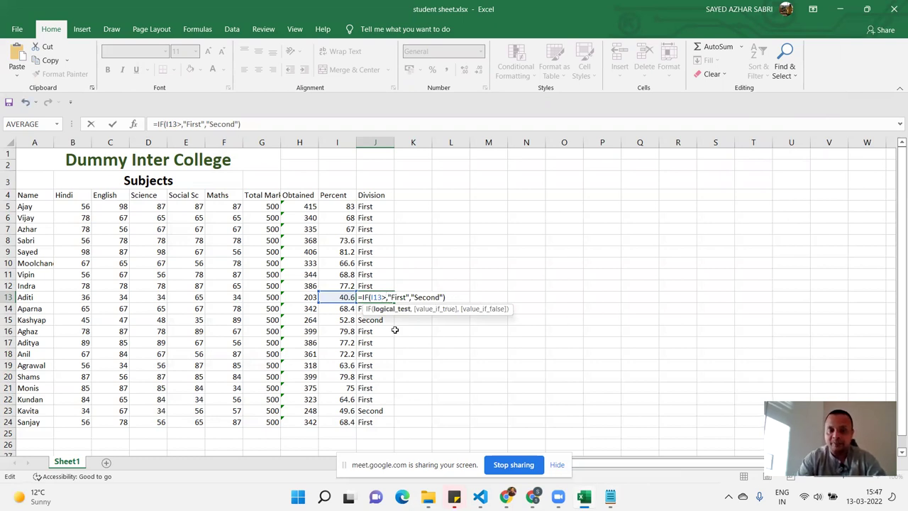
text(50)
key(Right)
key(BackSpace)
key(BackSpace)
key(BackSpace)
key(BackSpace)
key(BackSpace)
text(Second)
key(Right)
key(Right)
key(shift+Right)
key(shift+Right)
key(shift+Right)
text(Third)
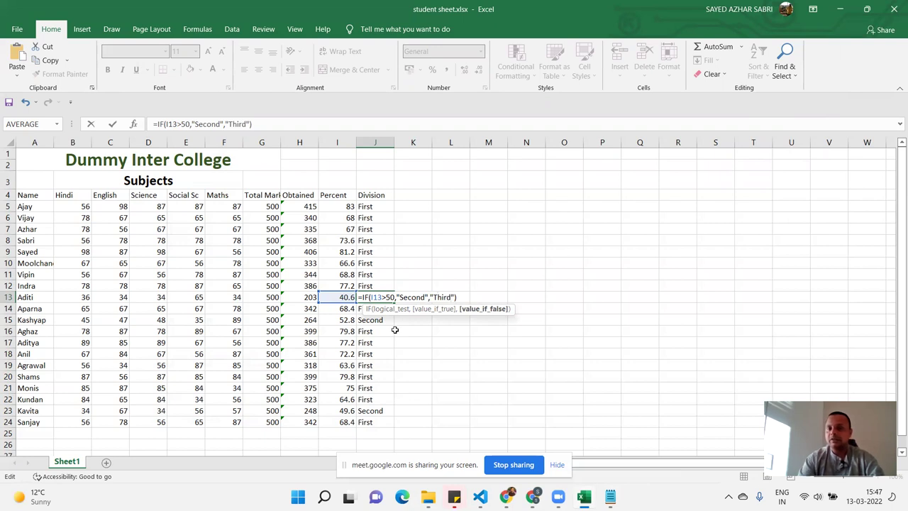
key(Return)
key(Up)
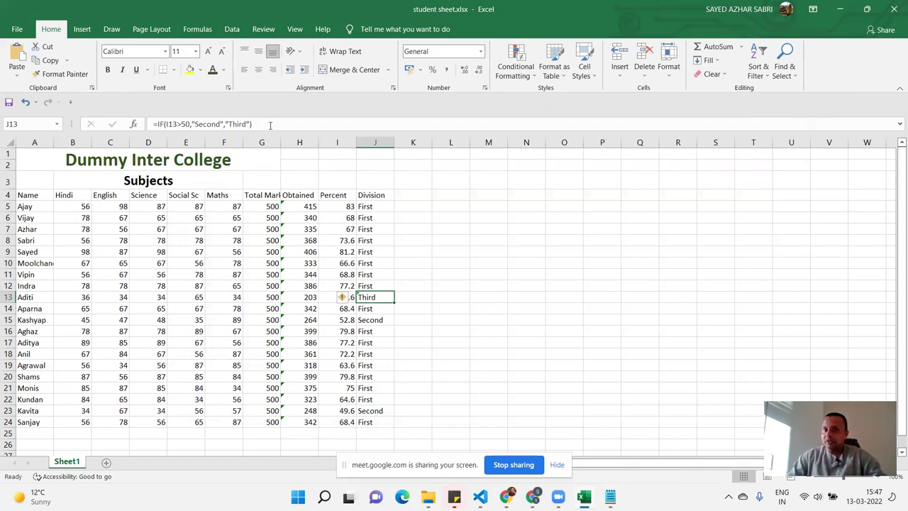
drag(271, 125, 152, 124)
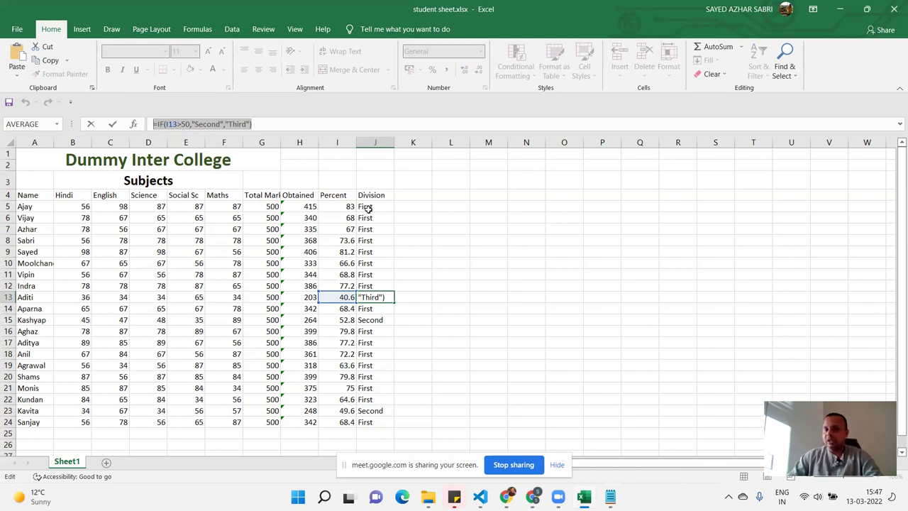
- Replace "Second" in the note with the pasted inner IF and remove its extra equals sign
click(610, 497)
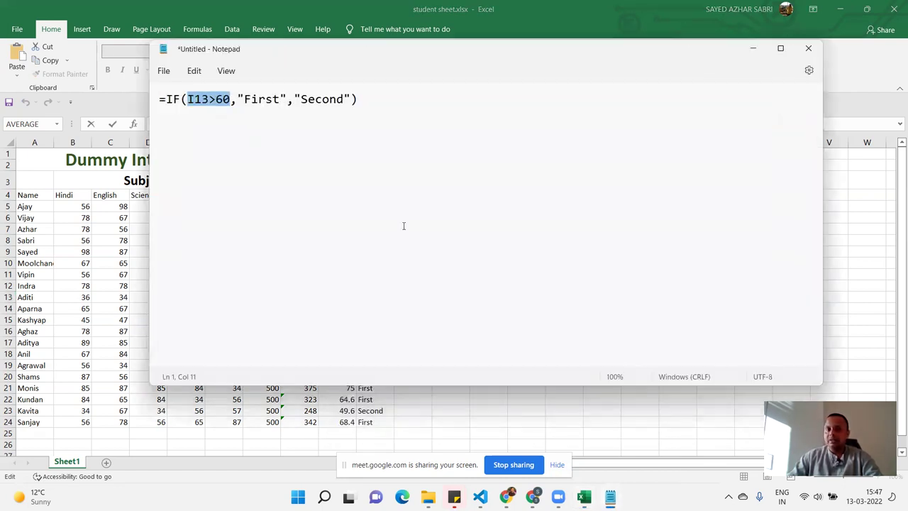
double_click(312, 100)
key(BackSpace)
key(BackSpace)
key(Delete)
key(ctrl+v)
click(486, 99)
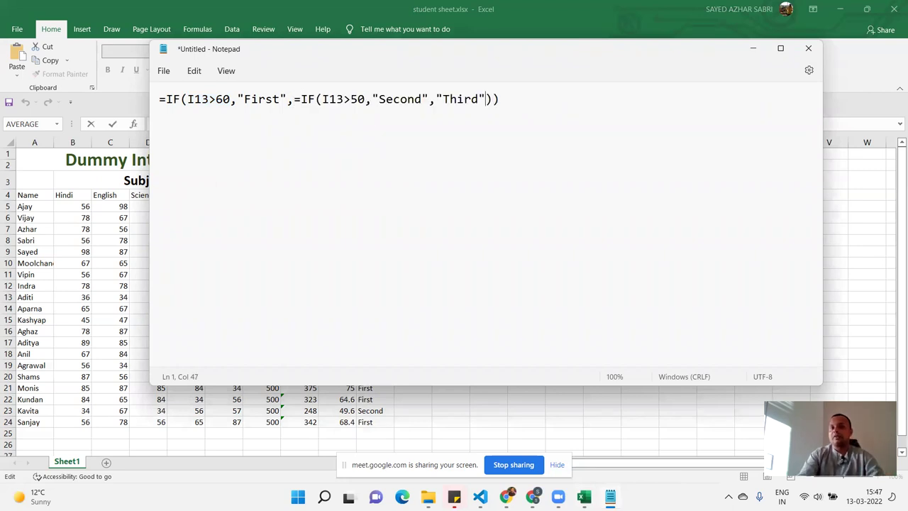
key(Left)
key(Left)
key(Left)
key(Left)
key(Left)
key(Left)
key(BackSpace)
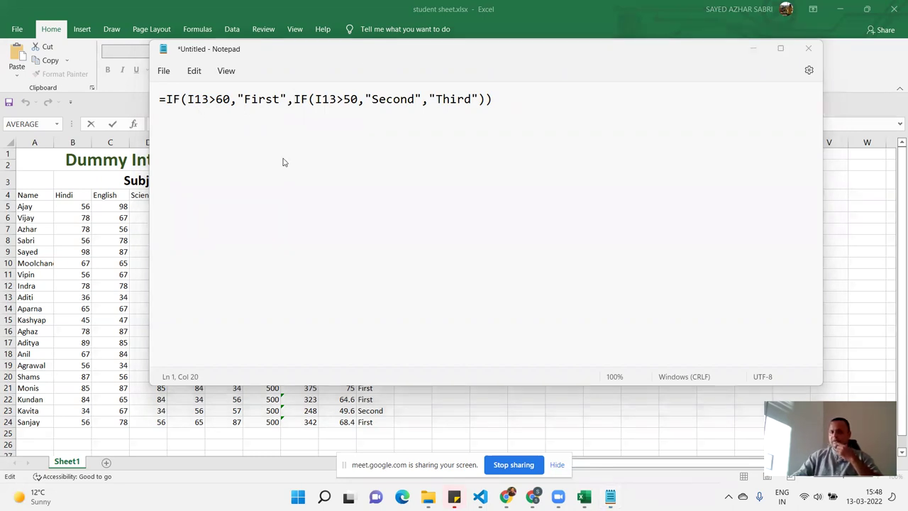
- Circle I13>60 in red ink, add an arrow, and handwrite if(x > 60) beside the formula
mouse_move(206, 80)
mouse_down()
mouse_move(182, 96)
mouse_move(243, 101)
mouse_move(232, 78)
mouse_up()
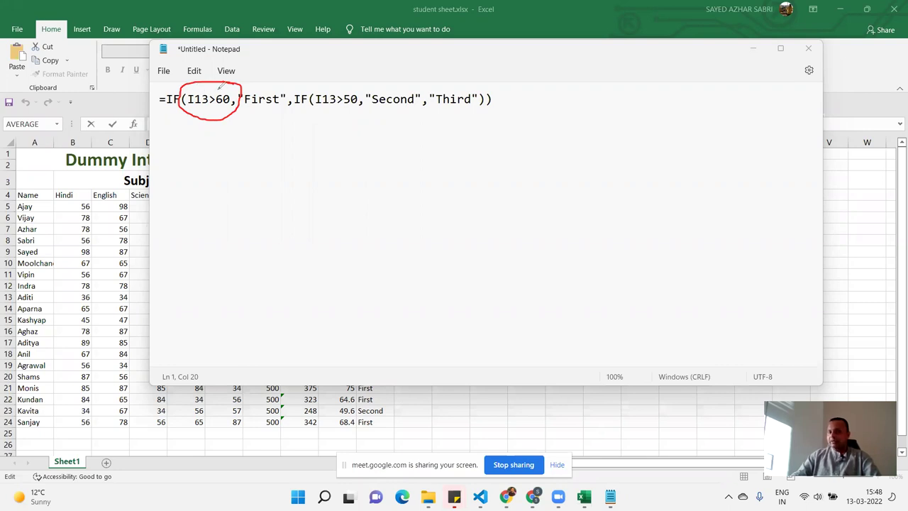
mouse_move(265, 49)
mouse_down()
mouse_move(218, 90)
mouse_move(253, 48)
mouse_move(264, 82)
mouse_up()
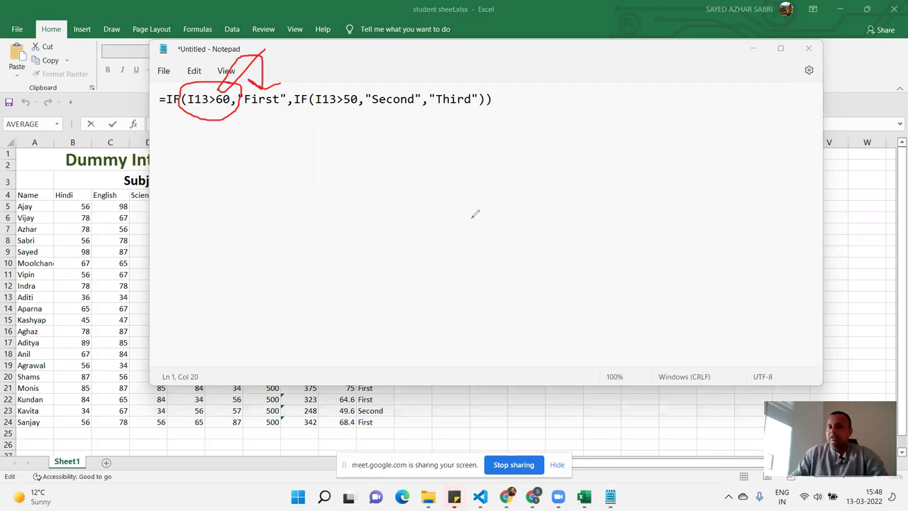
mouse_move(535, 111)
mouse_down()
mouse_move(538, 122)
mouse_move(537, 105)
mouse_up()
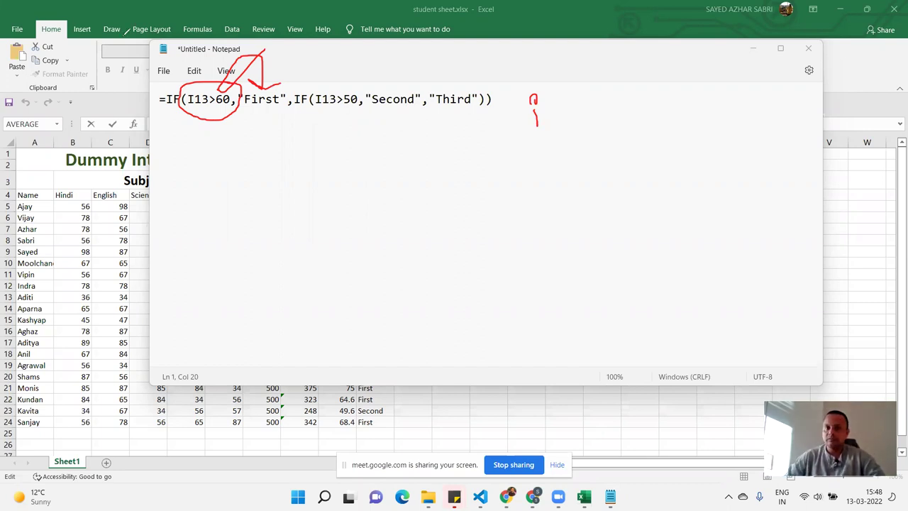
mouse_move(557, 100)
mouse_down()
mouse_move(549, 93)
mouse_move(537, 124)
mouse_move(554, 159)
mouse_move(552, 133)
mouse_move(572, 156)
mouse_up()
drag(556, 142, 583, 141)
mouse_move(615, 113)
mouse_down()
mouse_move(609, 154)
mouse_move(643, 142)
mouse_move(615, 146)
mouse_up()
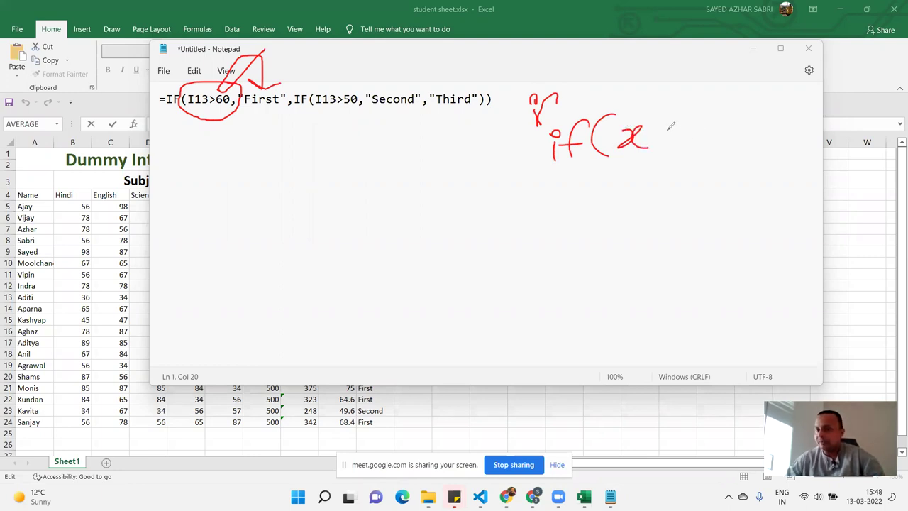
mouse_move(671, 151)
mouse_down()
mouse_move(704, 134)
mouse_move(744, 131)
mouse_move(765, 149)
mouse_up()
- Sketch an arrow leading to the handwritten word First
mouse_move(612, 193)
mouse_down()
mouse_move(650, 193)
mouse_move(638, 199)
mouse_up()
mouse_move(671, 177)
mouse_down()
mouse_move(670, 205)
mouse_move(690, 178)
mouse_up()
drag(672, 194, 688, 193)
mouse_move(706, 190)
mouse_down()
mouse_move(705, 200)
mouse_move(743, 198)
mouse_up()
mouse_move(757, 169)
mouse_down()
mouse_move(749, 188)
mouse_move(772, 202)
mouse_up()
drag(765, 186, 781, 183)
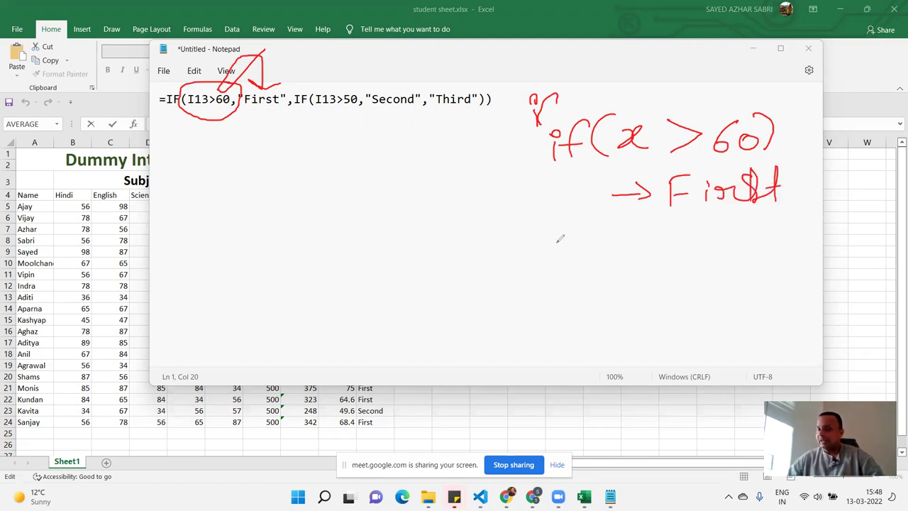
- Write No with an arrow below, then undo the started word Second
mouse_move(555, 252)
mouse_down()
mouse_move(556, 234)
mouse_move(586, 225)
mouse_move(602, 230)
mouse_move(611, 253)
mouse_up()
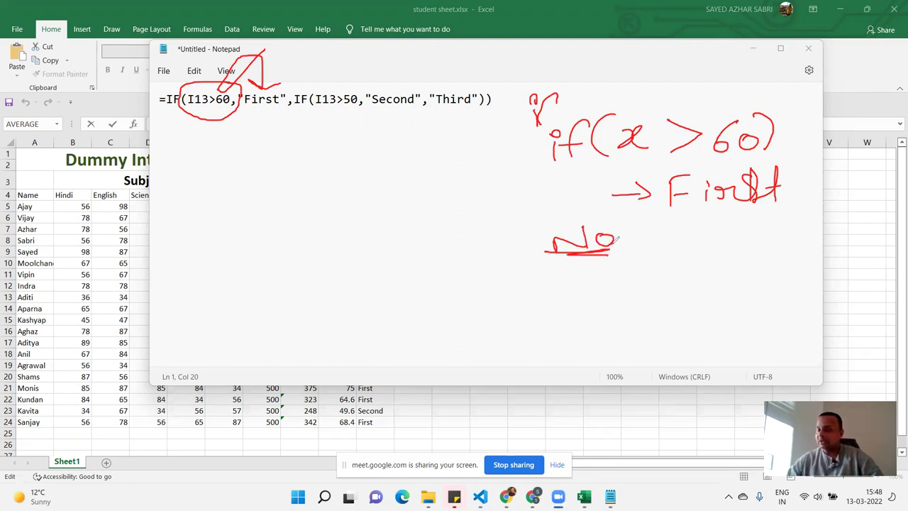
drag(572, 286, 616, 279)
drag(605, 264, 612, 287)
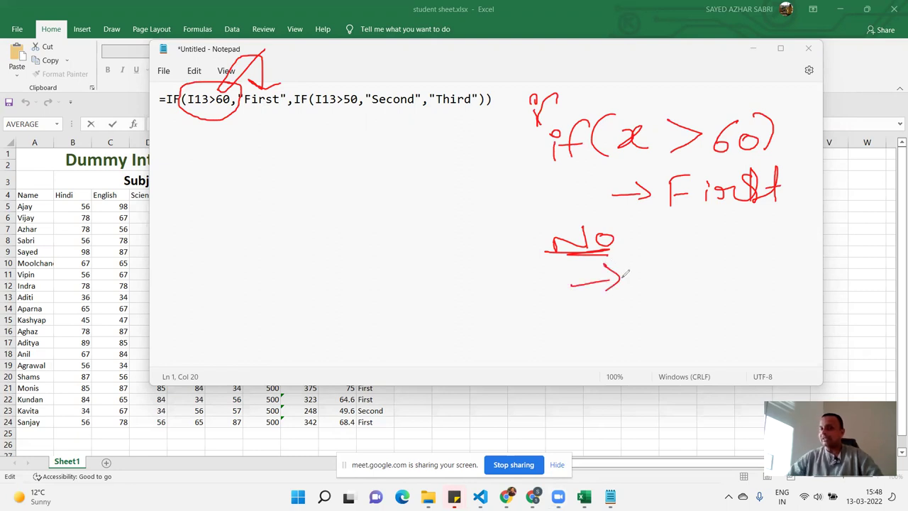
mouse_move(658, 265)
mouse_down()
mouse_move(644, 286)
mouse_move(783, 283)
mouse_up()
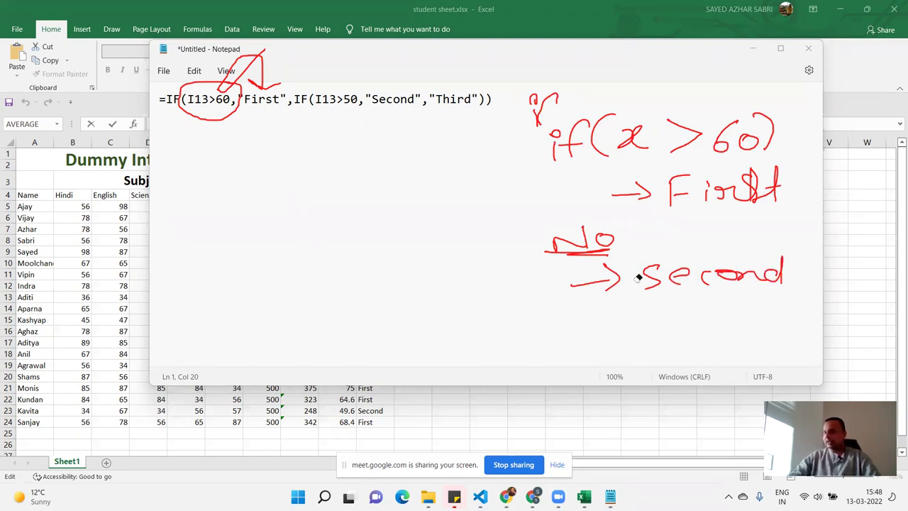
key(ctrl+z)
key(ctrl+z)
key(ctrl+z)
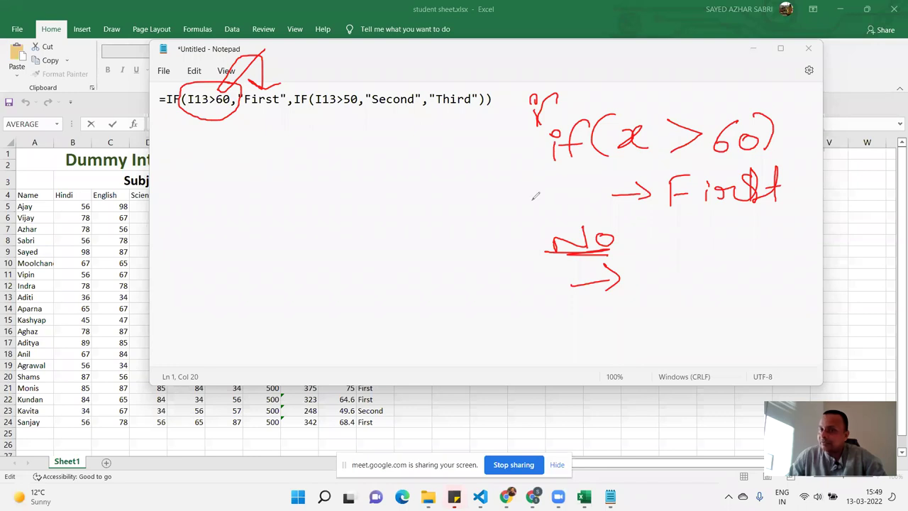
- Handwrite the nested if(x>50) condition after the No arrow
drag(527, 207, 605, 200)
mouse_move(635, 276)
mouse_down()
mouse_move(636, 288)
mouse_move(633, 270)
mouse_move(649, 291)
mouse_move(661, 279)
mouse_move(676, 281)
mouse_move(681, 295)
mouse_move(751, 295)
mouse_up()
mouse_move(784, 273)
mouse_down()
mouse_move(799, 271)
mouse_move(781, 293)
mouse_move(804, 281)
mouse_up()
mouse_move(823, 261)
mouse_down()
mouse_move(834, 279)
mouse_move(823, 298)
mouse_up()
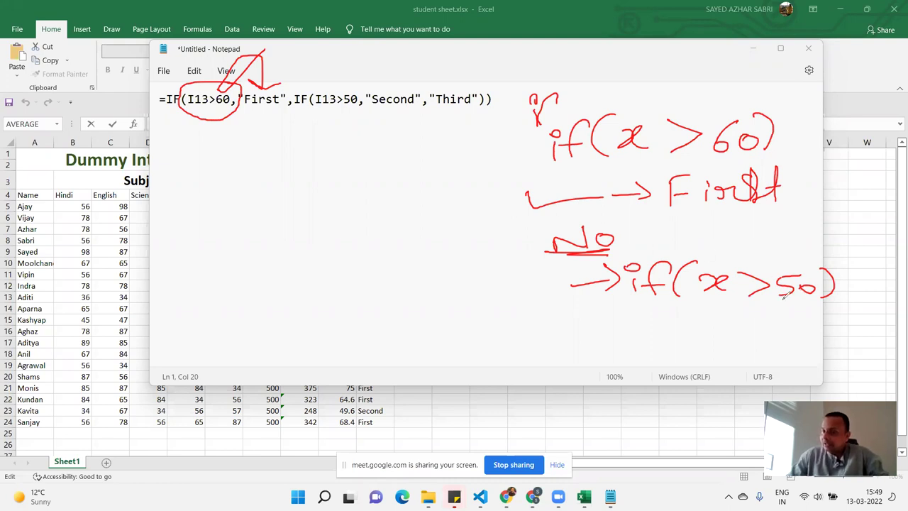
drag(680, 327, 683, 332)
drag(674, 324, 674, 338)
- Label the branches Yes and write Second and Third as the nested outcomes
mouse_move(548, 184)
mouse_down()
mouse_move(601, 204)
mouse_move(596, 212)
mouse_up()
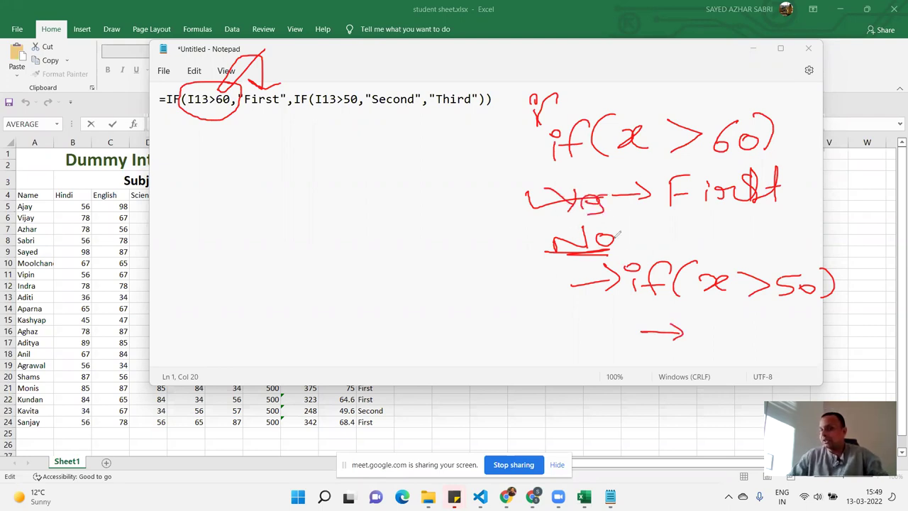
drag(616, 317, 663, 319)
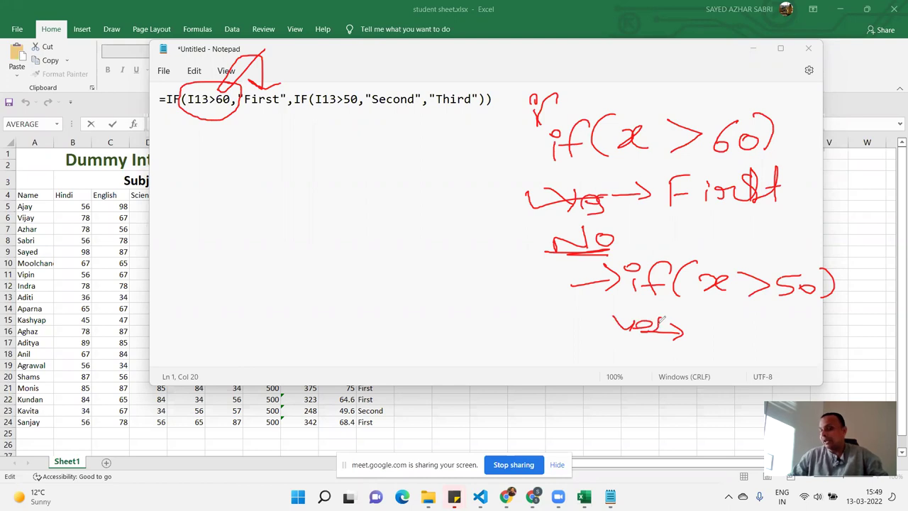
mouse_move(722, 318)
mouse_down()
mouse_move(710, 336)
mouse_move(749, 329)
mouse_up()
mouse_move(770, 320)
mouse_down()
mouse_move(763, 334)
mouse_move(820, 333)
mouse_move(842, 309)
mouse_up()
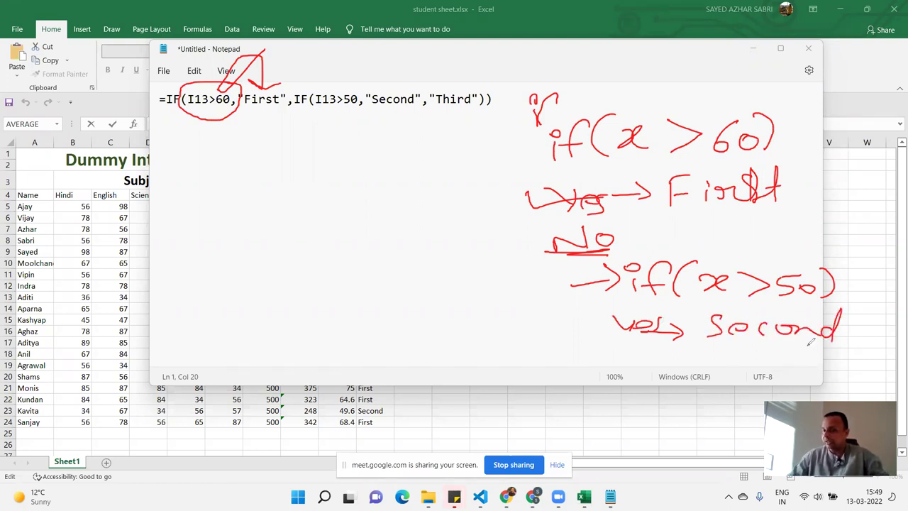
mouse_move(614, 376)
mouse_down()
mouse_move(616, 357)
mouse_move(737, 364)
mouse_move(752, 345)
mouse_up()
mouse_move(751, 349)
mouse_down()
mouse_move(750, 368)
mouse_move(794, 355)
mouse_up()
mouse_move(811, 359)
mouse_down()
mouse_move(803, 364)
mouse_move(812, 366)
mouse_up()
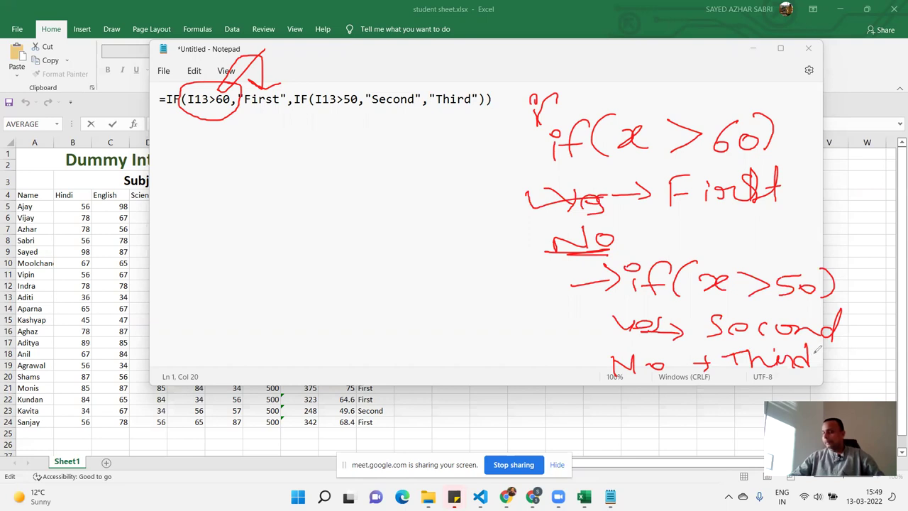
- Point at the first condition, circle First, and box the nested IF branch
mouse_move(434, 157)
mouse_down()
mouse_move(524, 159)
mouse_move(518, 174)
mouse_up()
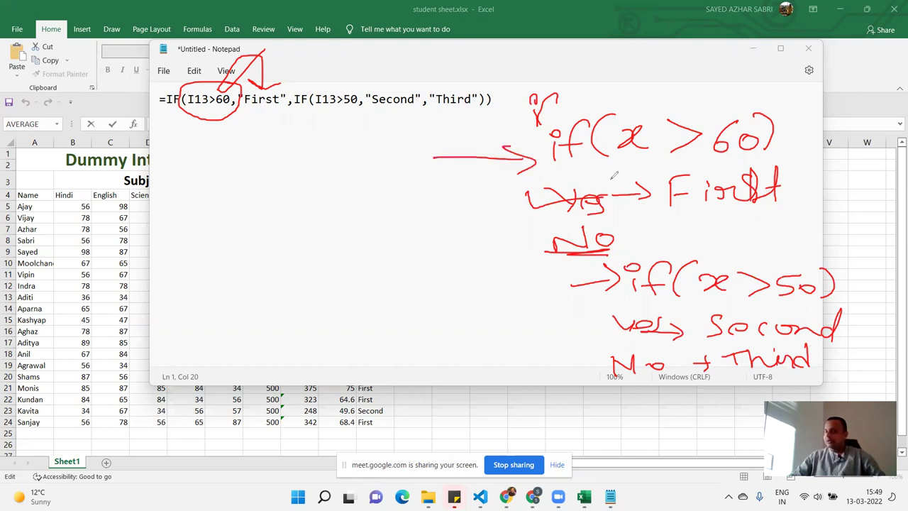
mouse_move(679, 168)
mouse_down()
mouse_move(766, 206)
mouse_move(795, 167)
mouse_move(664, 172)
mouse_up()
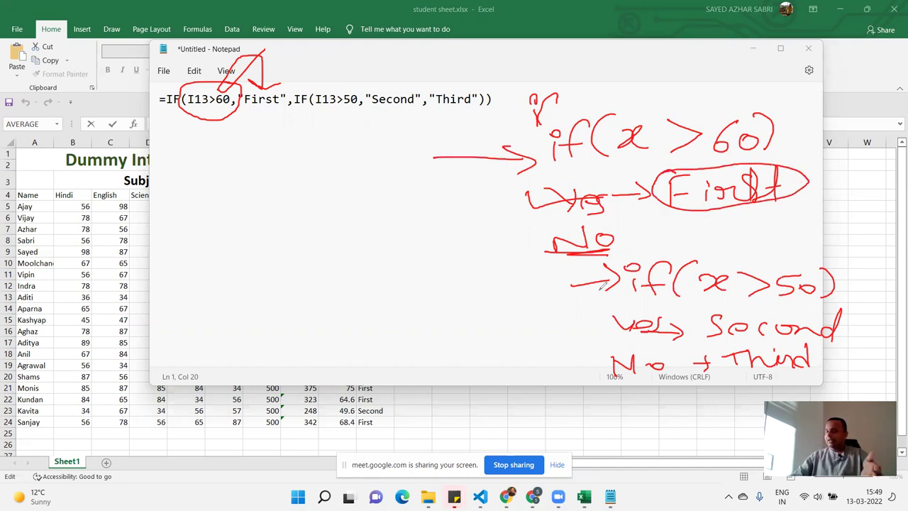
drag(644, 252, 599, 307)
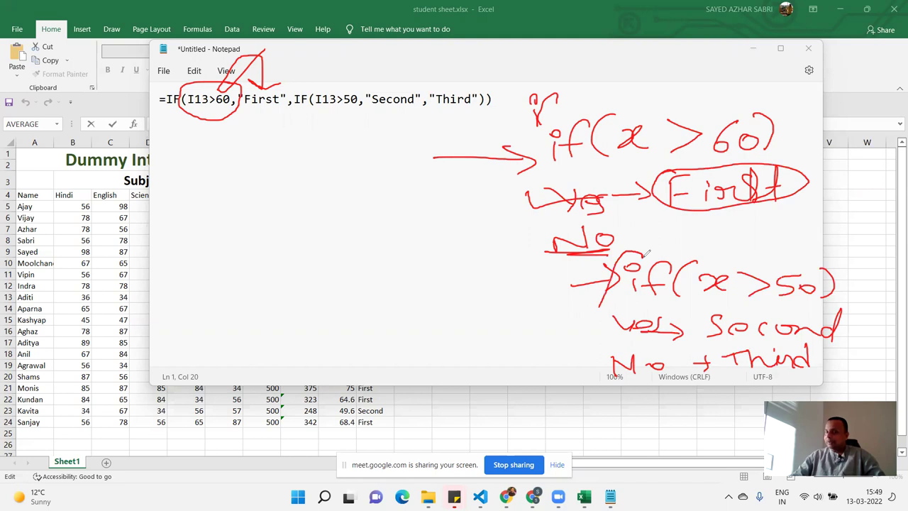
drag(595, 348, 900, 357)
mouse_move(900, 263)
mouse_down()
mouse_move(727, 244)
mouse_move(625, 249)
mouse_up()
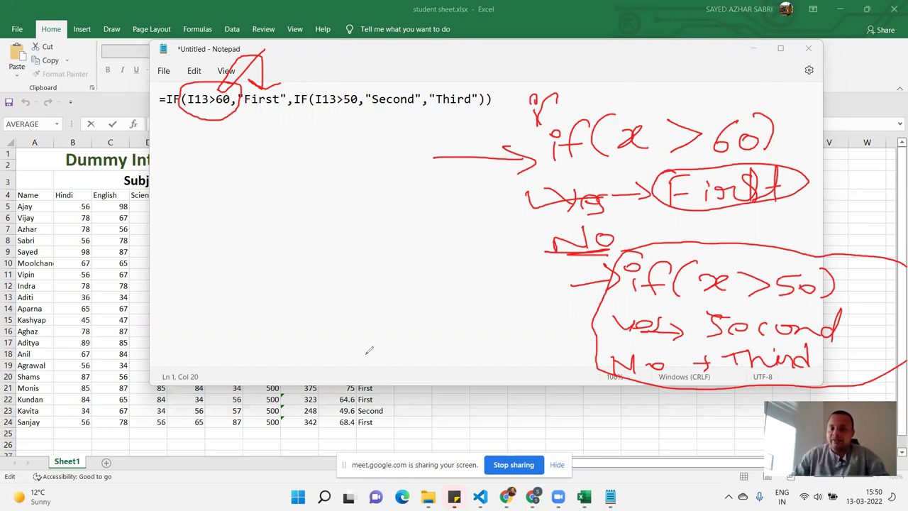
- Erase all ink, select the whole nested formula line, and close Notepad
key(e)
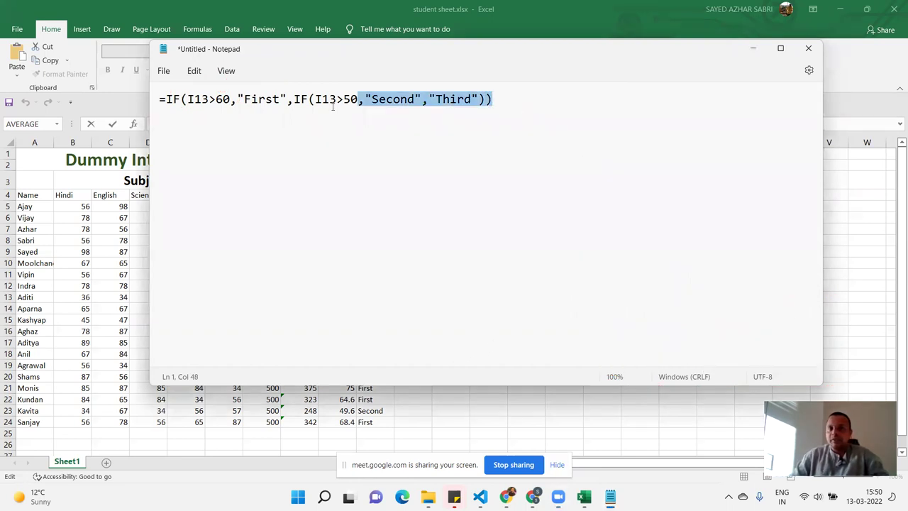
drag(568, 138, 150, 111)
key(ctrl+c)
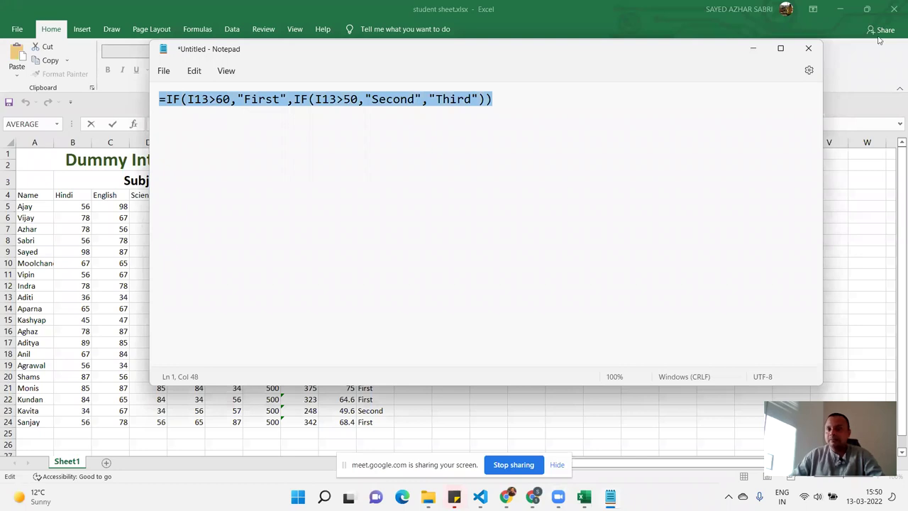
click(808, 48)
- Discard the unsaved note and dismiss Excel's circular reference warning
click(486, 246)
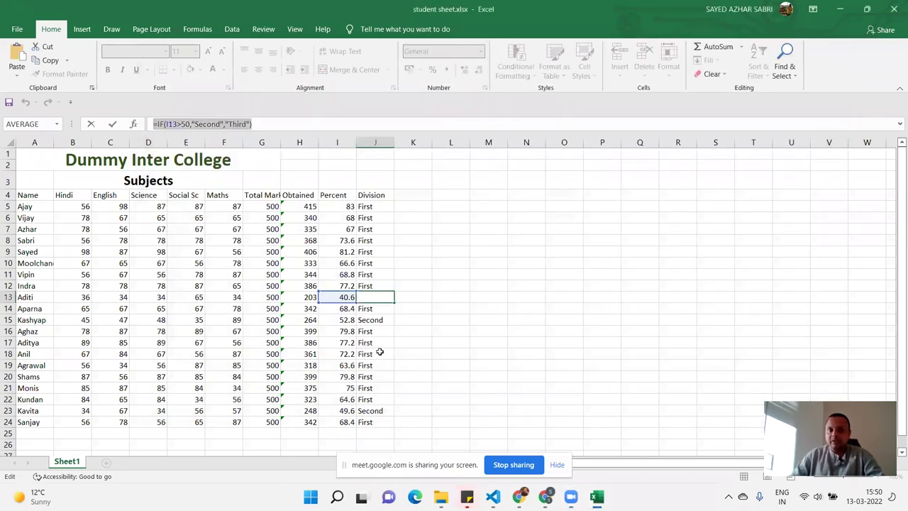
text(=)
drag(371, 206, 389, 434)
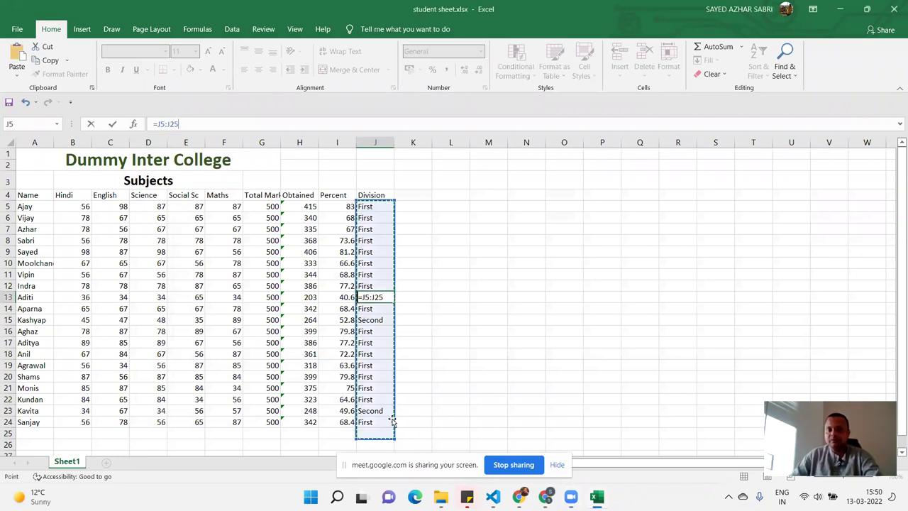
click(375, 217)
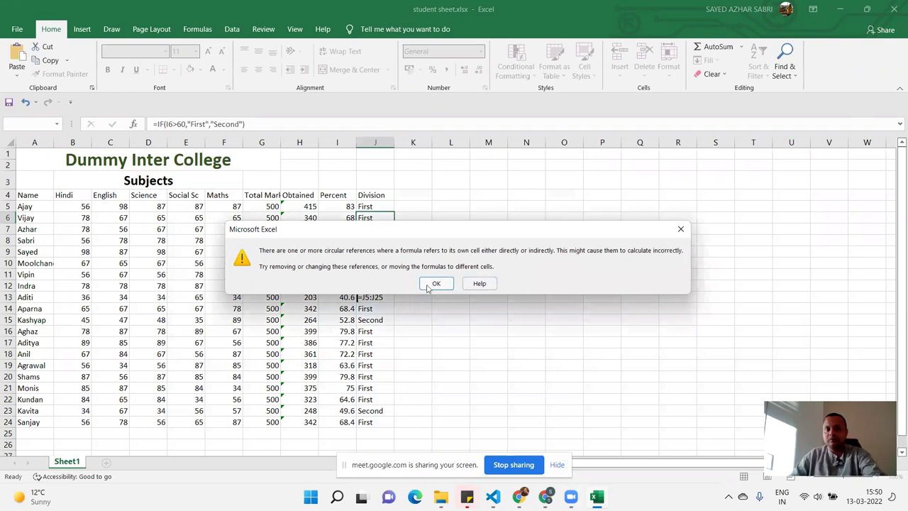
click(432, 281)
key(Up)
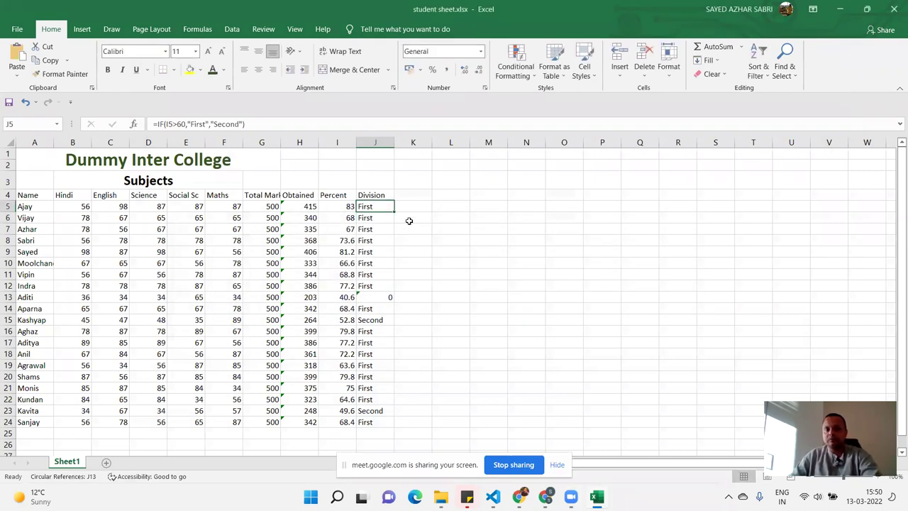
- Clear J5:J24 and paste the nested IF formula into J5
drag(376, 206, 383, 422)
key(Delete)
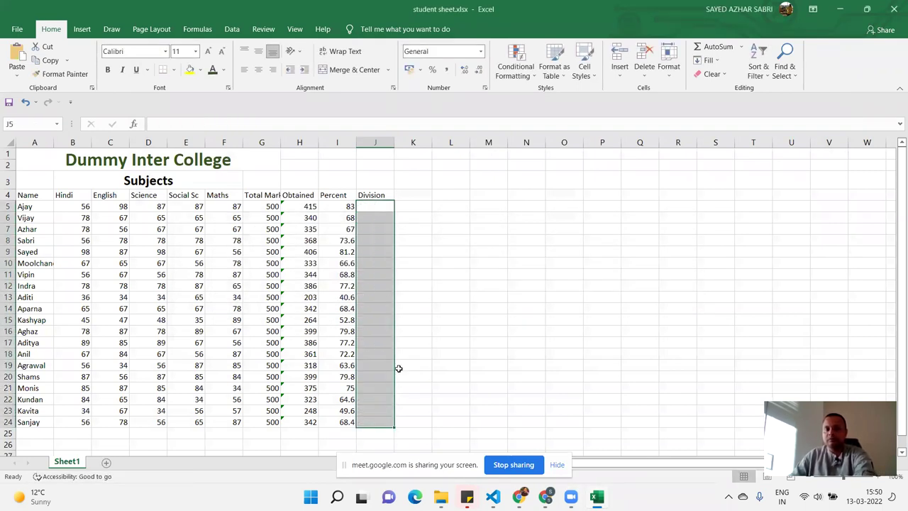
click(374, 206)
key(ctrl+v)
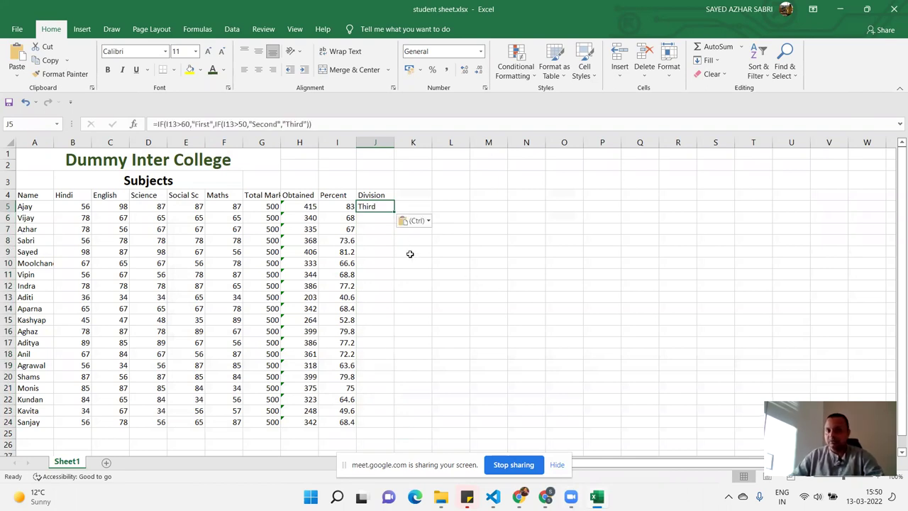
- Replace both I13 references in J5's nested IF formula with I5
double_click(370, 206)
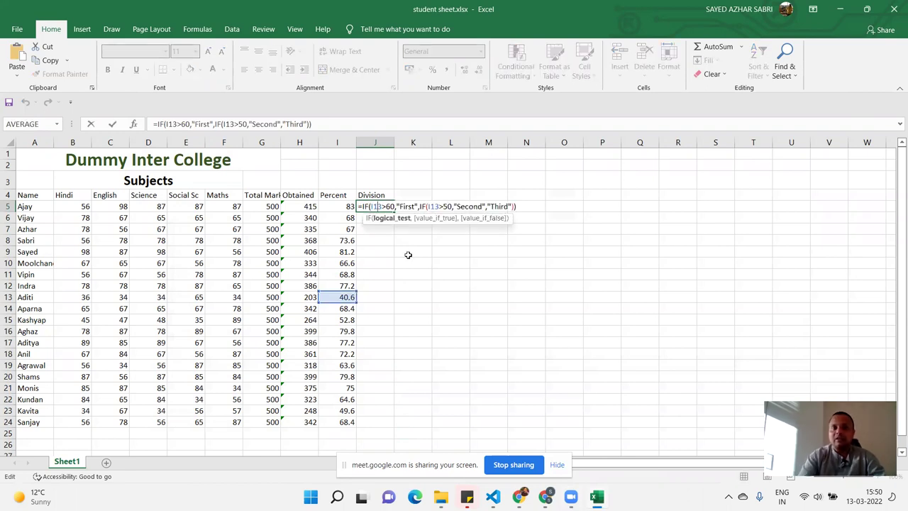
key(BackSpace)
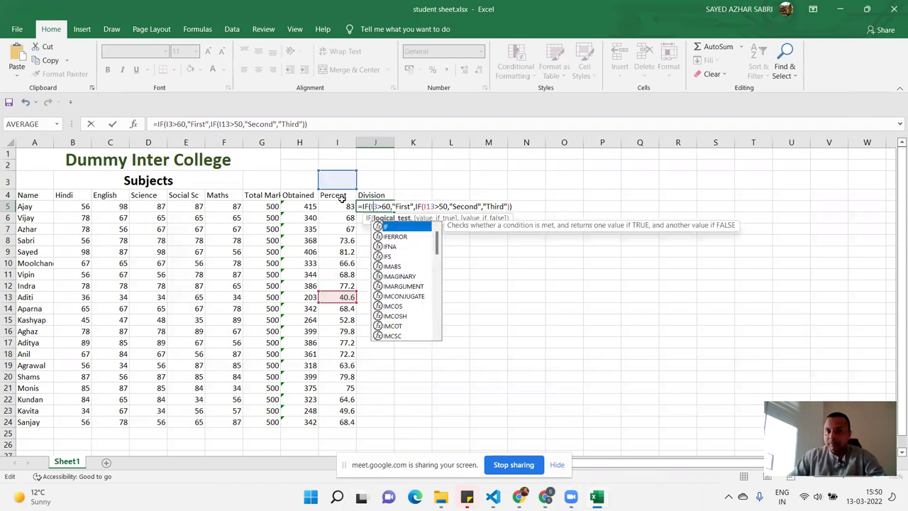
key(Escape)
key(BackSpace)
key(Delete)
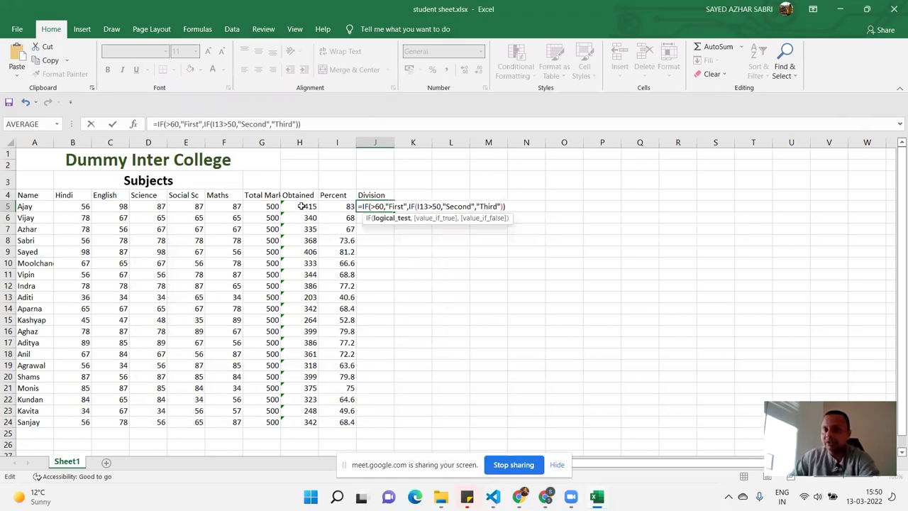
click(327, 206)
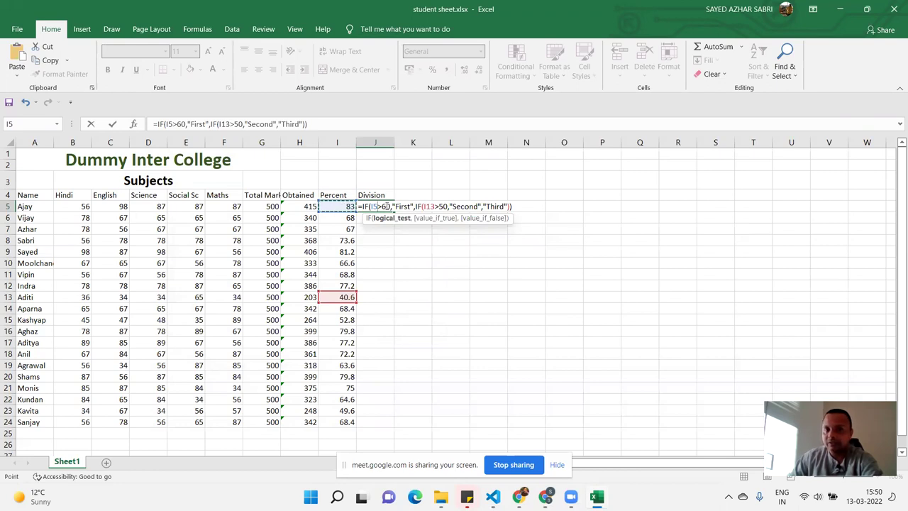
click(435, 207)
key(BackSpace)
key(BackSpace)
key(BackSpace)
click(344, 207)
key(Return)
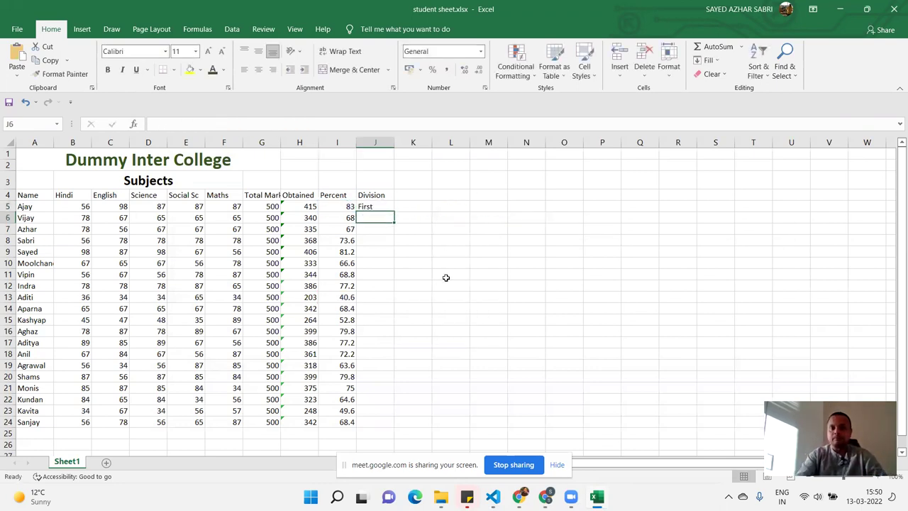
- Fill the corrected J5 Division formula down to J24
key(Down)
key(Up)
key(Up)
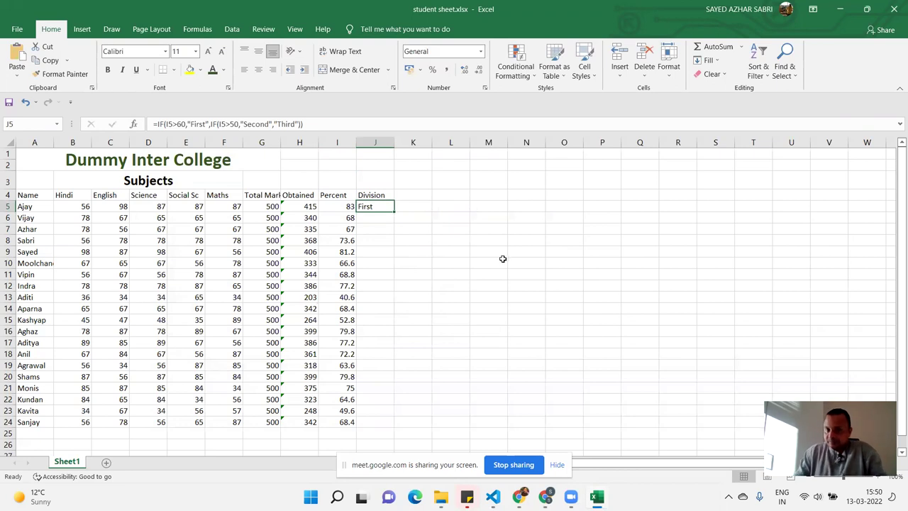
drag(394, 214, 422, 429)
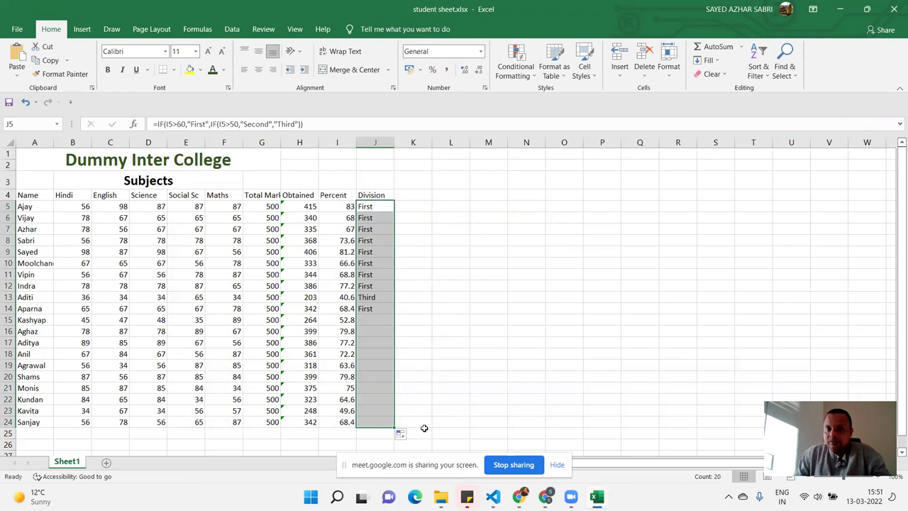
click(342, 321)
- Review I13's Percent formula and J5's nested IF, then select J5's full formula text
click(340, 297)
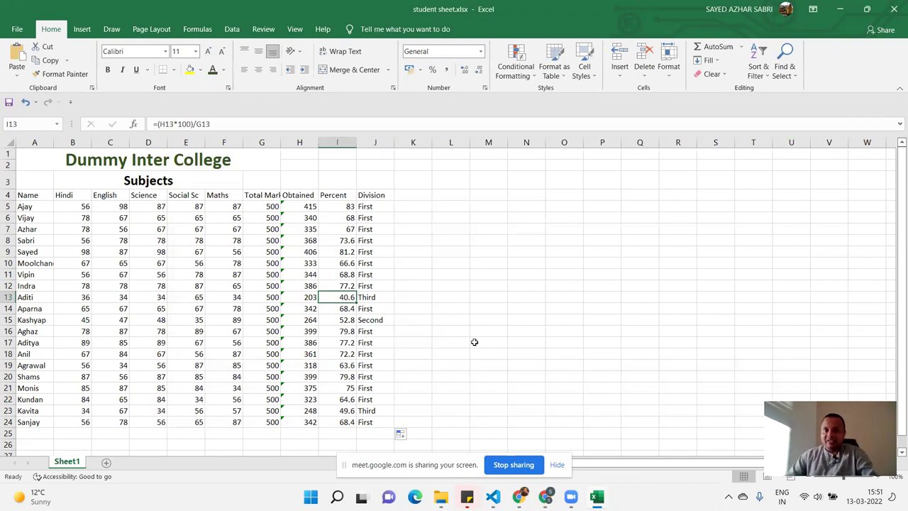
double_click(372, 207)
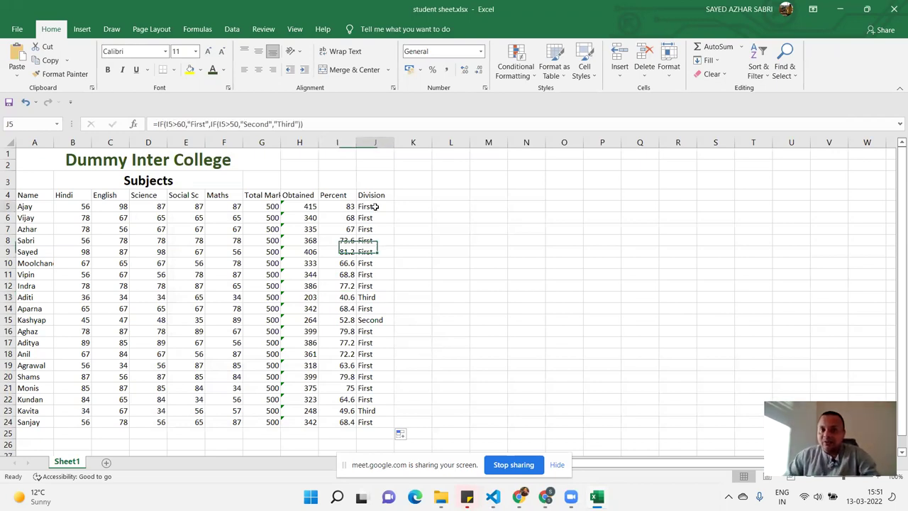
double_click(491, 206)
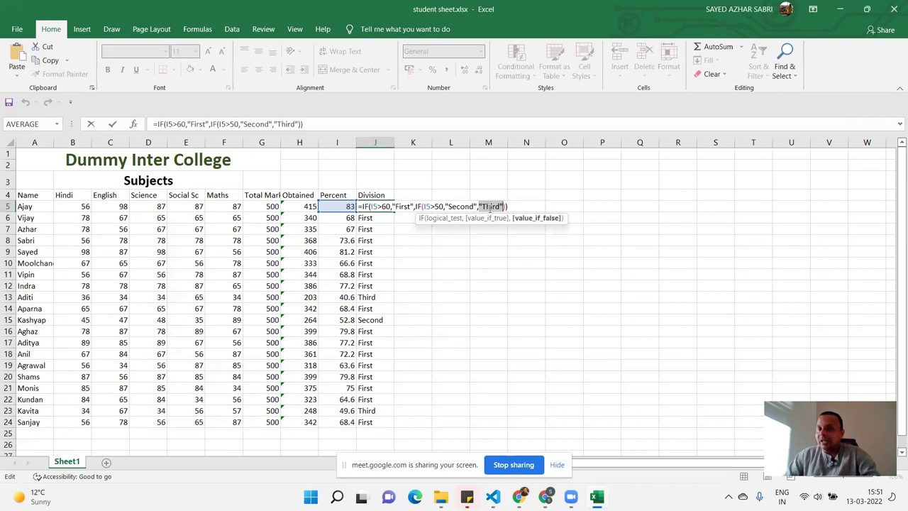
key(Escape)
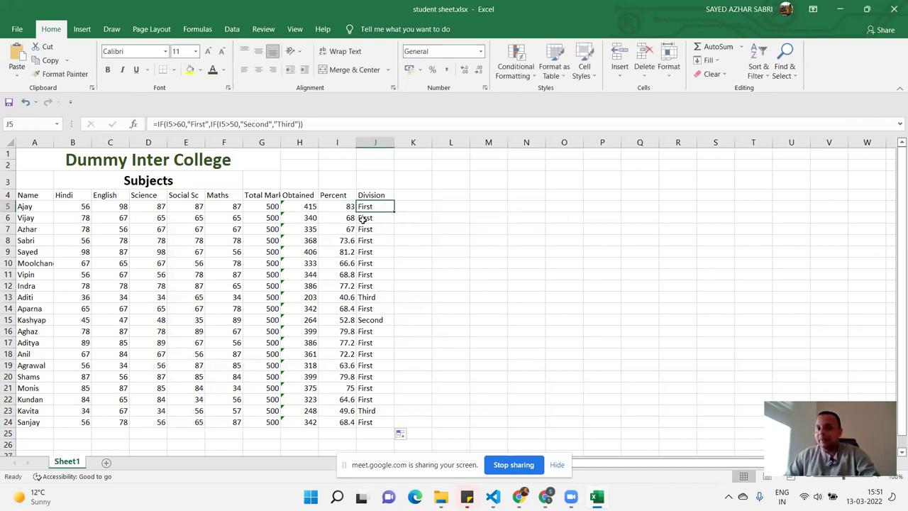
drag(304, 124, 152, 123)
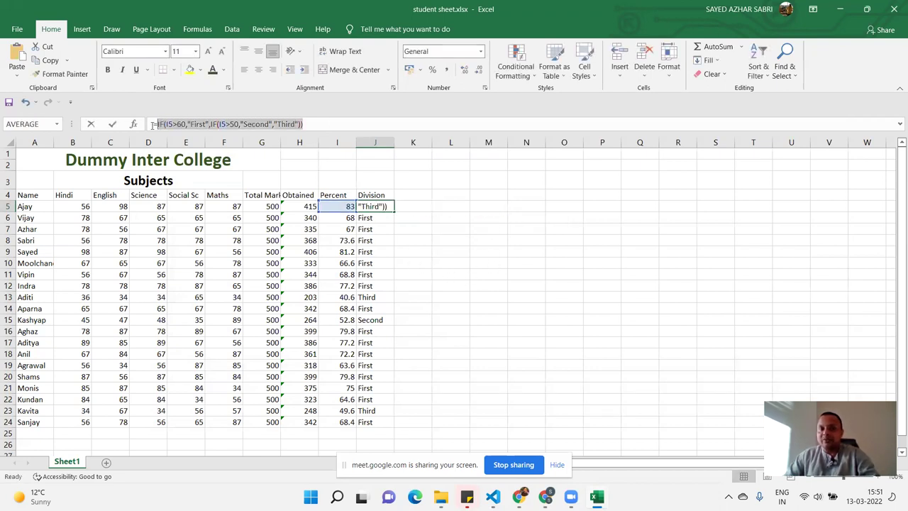
- Launch Notepad from Windows search and paste the copied Division formula
key(super)
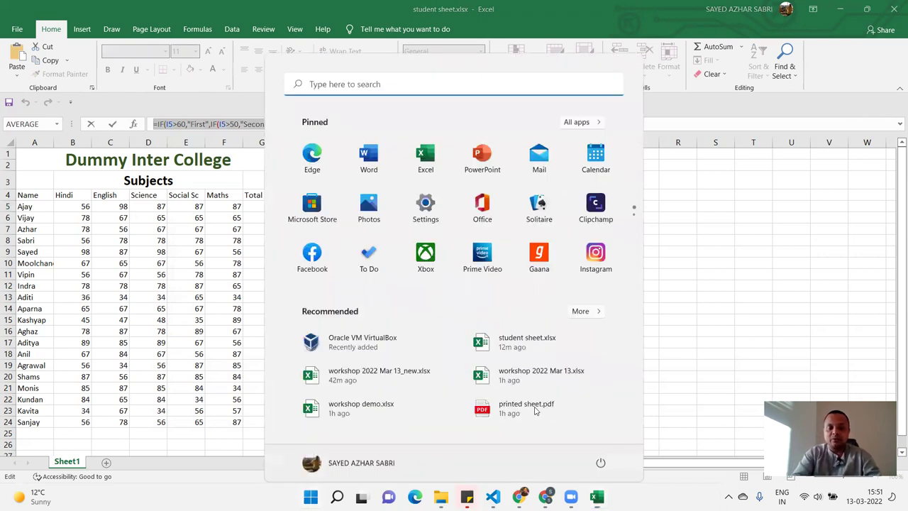
text(note)
key(Return)
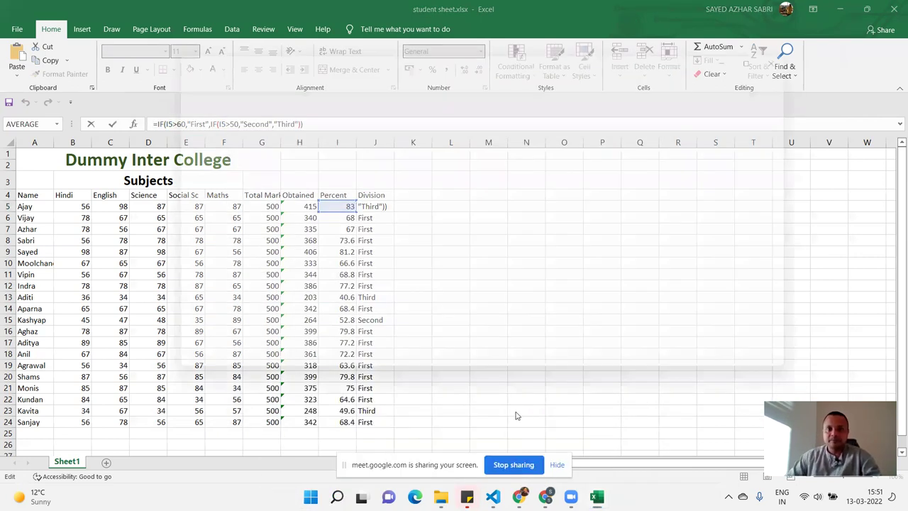
key(ctrl+v)
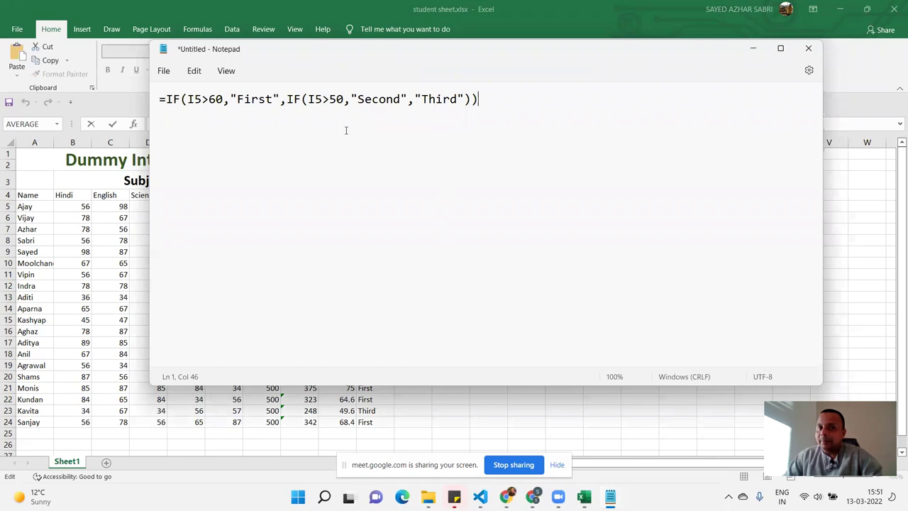
- Replace the final "Third" result with another pasted copy of the inner IF
drag(285, 100, 466, 105)
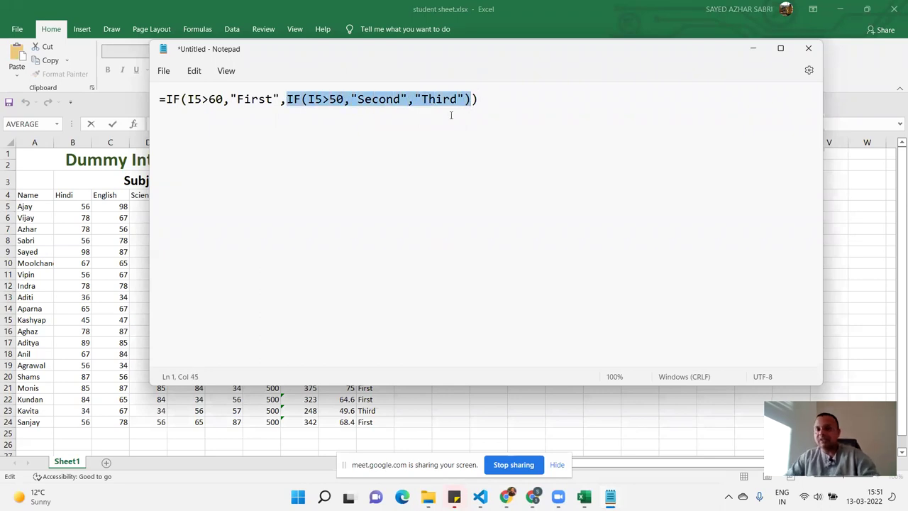
click(455, 103)
drag(467, 99, 415, 99)
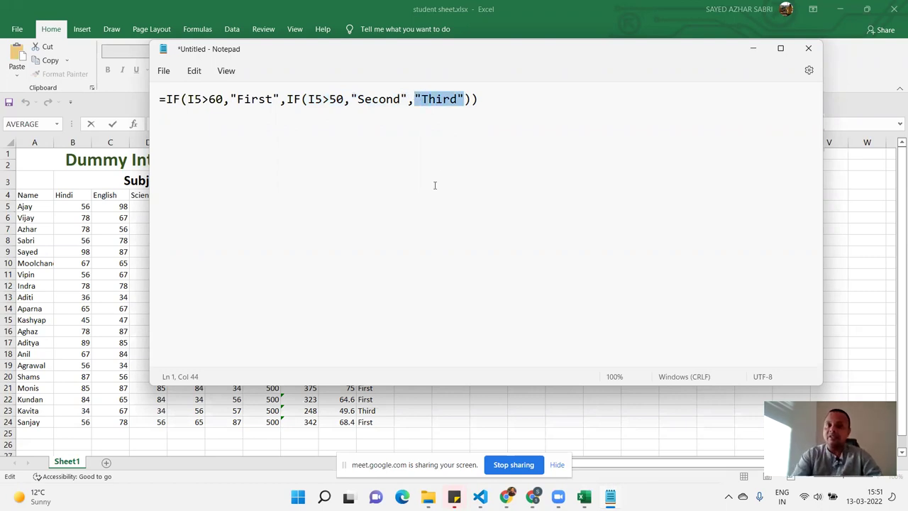
key(Delete)
key(ctrl+v)
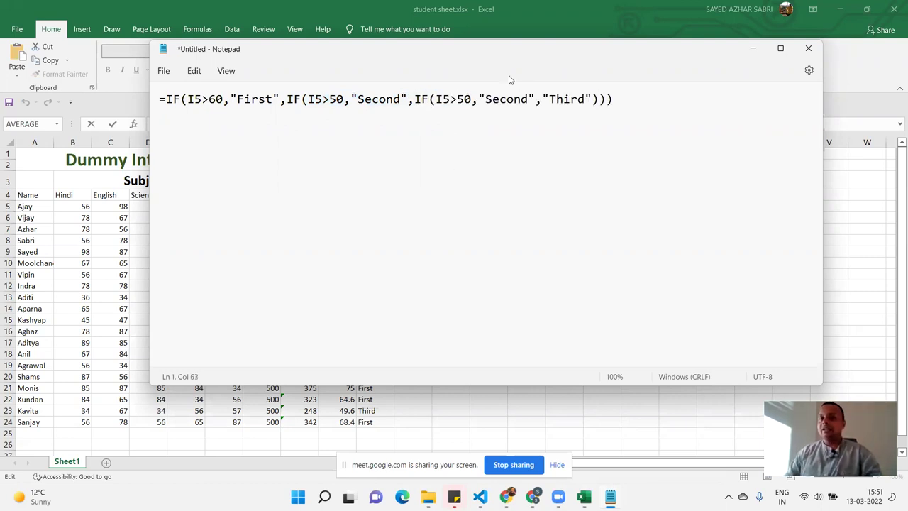
- Make the third IF test I5>33 returning "Third" or "Fail", then select the whole formula
key(Delete)
key(BackSpace)
text(33)
key(Right)
key(Right)
key(shift+Right)
key(shift+Right)
key(shift+Right)
key(shift+Right)
key(shift+Right)
key(shift+Right)
text(Thi)
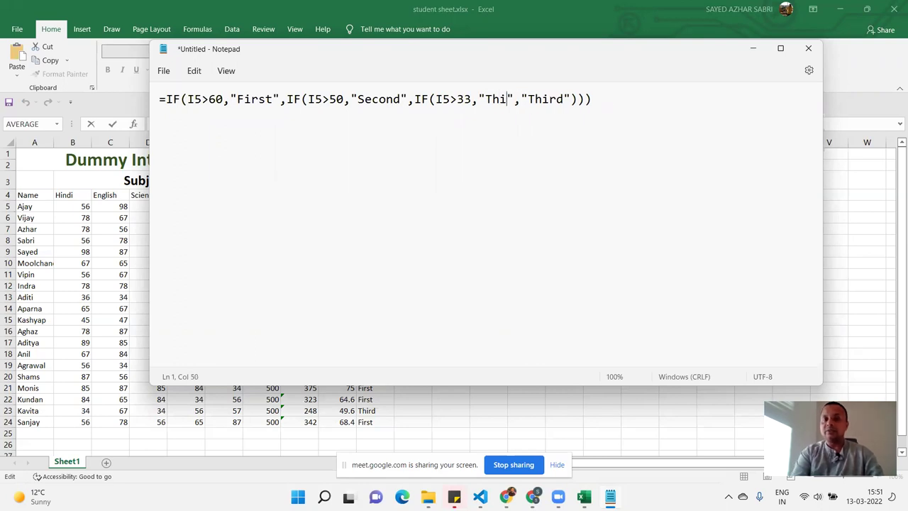
text(rd)
key(Right)
key(Right)
key(Right)
key(shift+Right)
key(shift+Right)
key(shift+Right)
key(shift+Right)
key(shift+Right)
text(Fail)
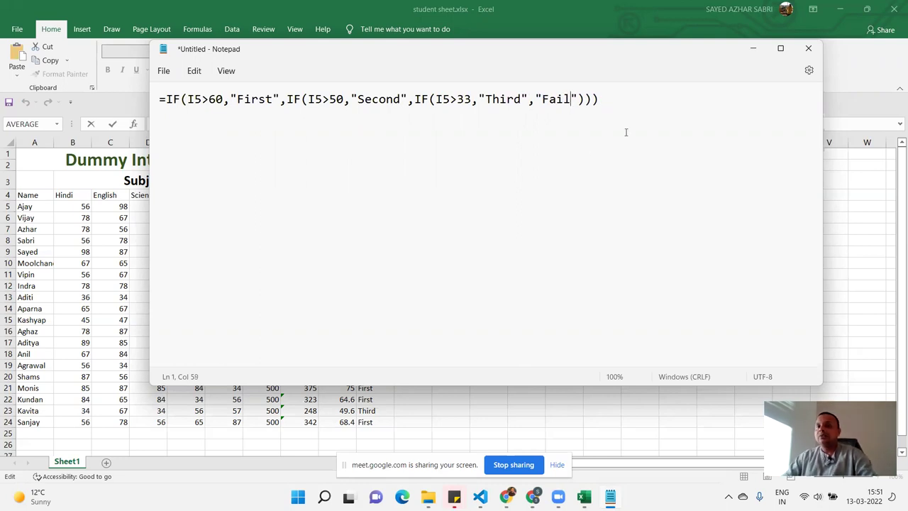
drag(651, 93, 149, 80)
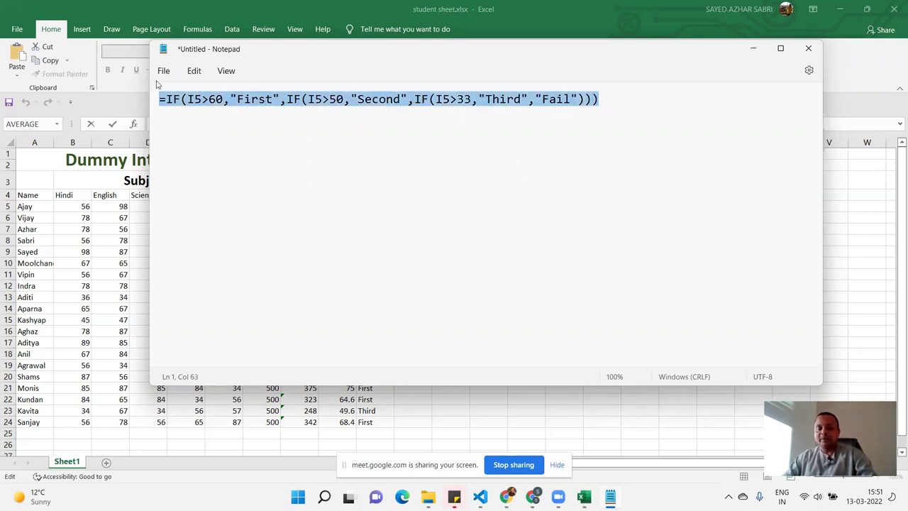
click(753, 48)
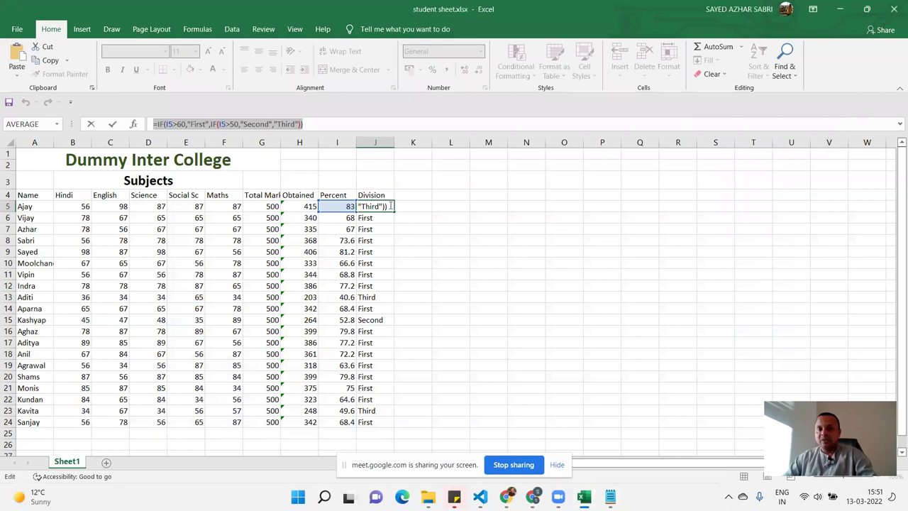
- Clear J5:J24, paste the First/Second/Third/Fail formula into J5 and fill it to J24
key(Return)
drag(379, 208, 380, 422)
key(Delete)
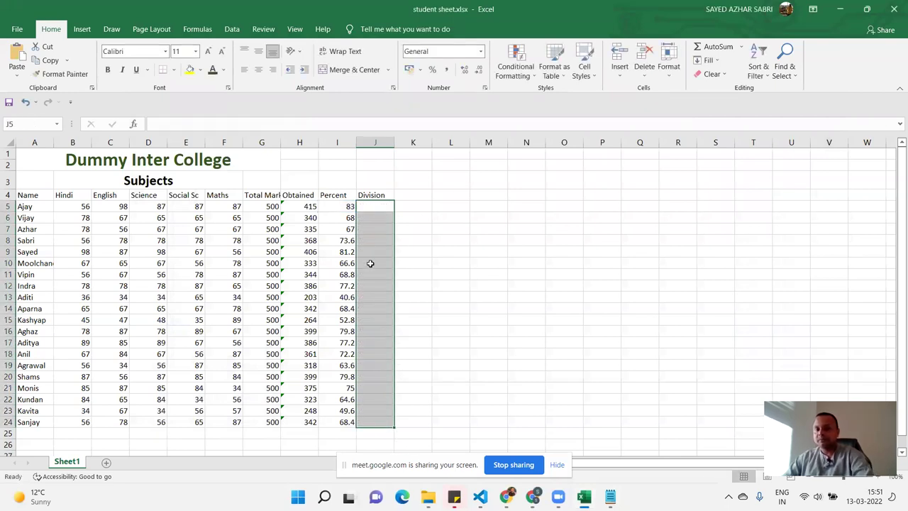
click(372, 207)
key(ctrl+v)
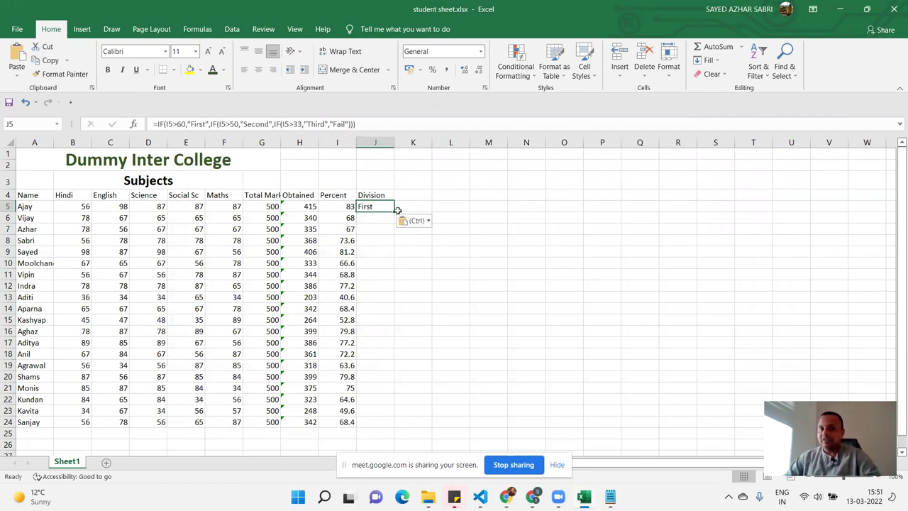
drag(395, 211, 383, 427)
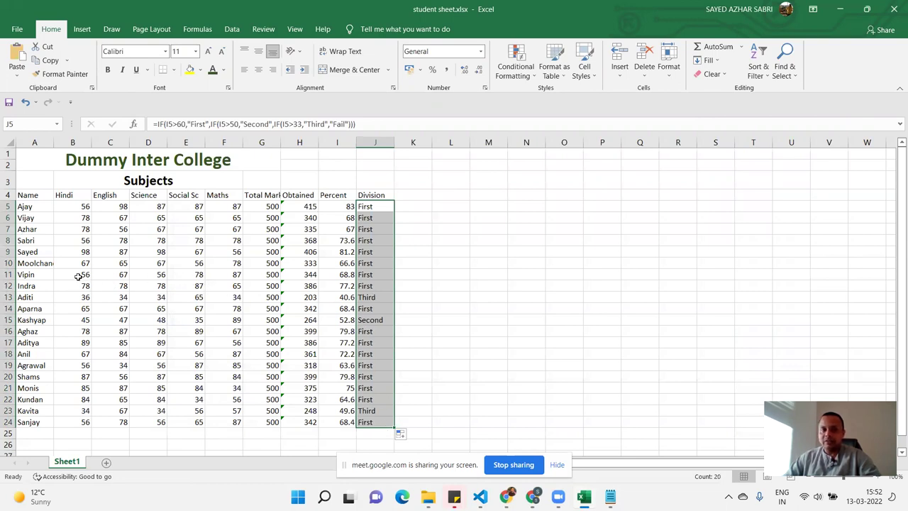
click(79, 252)
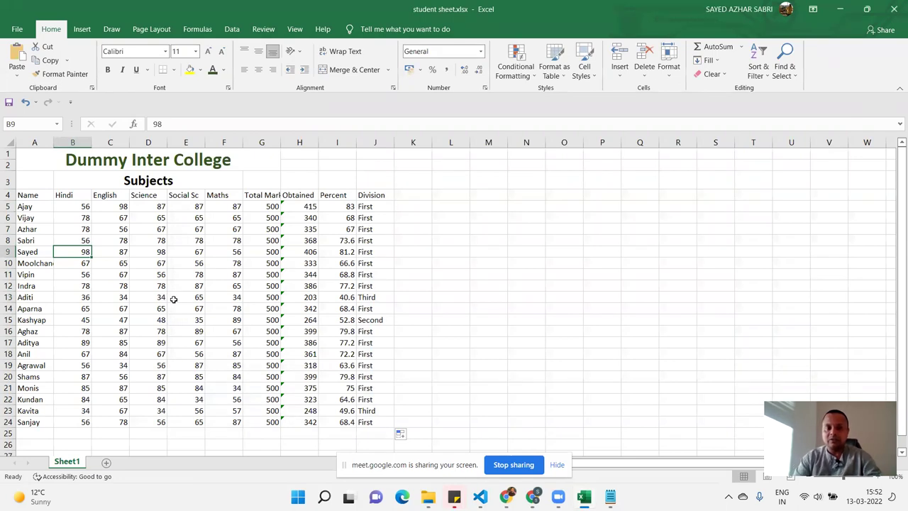
- Enter 12 as the row 9 student's Hindi, English and Science marks
text(12)
key(Tab)
text(12)
key(Tab)
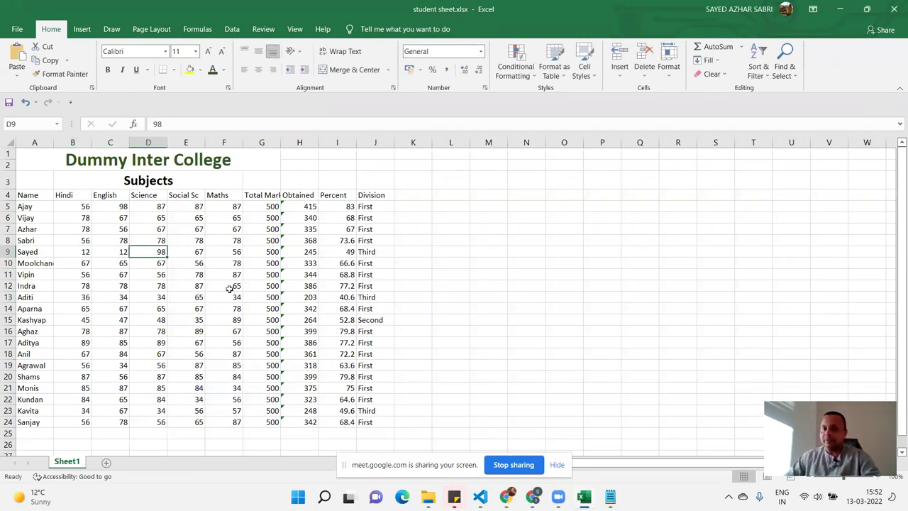
text(12)
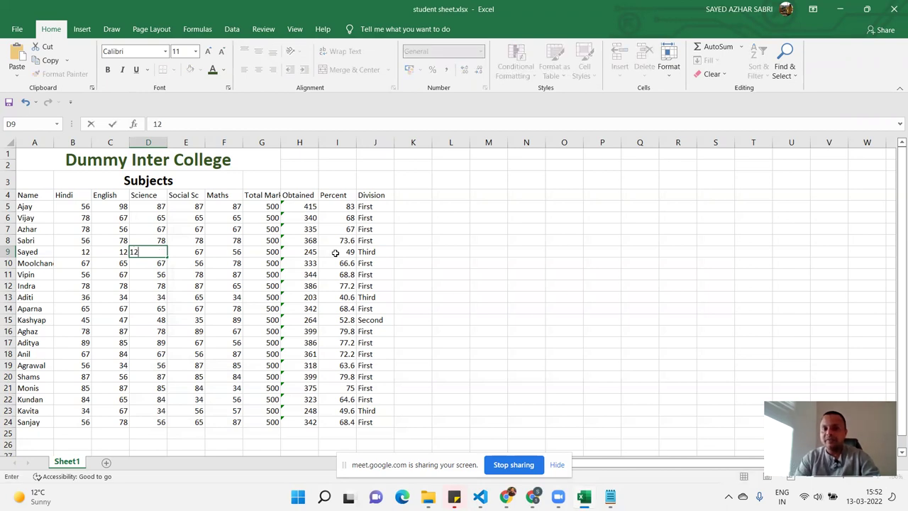
key(Tab)
key(Tab)
key(Tab)
key(Tab)
key(Tab)
key(Tab)
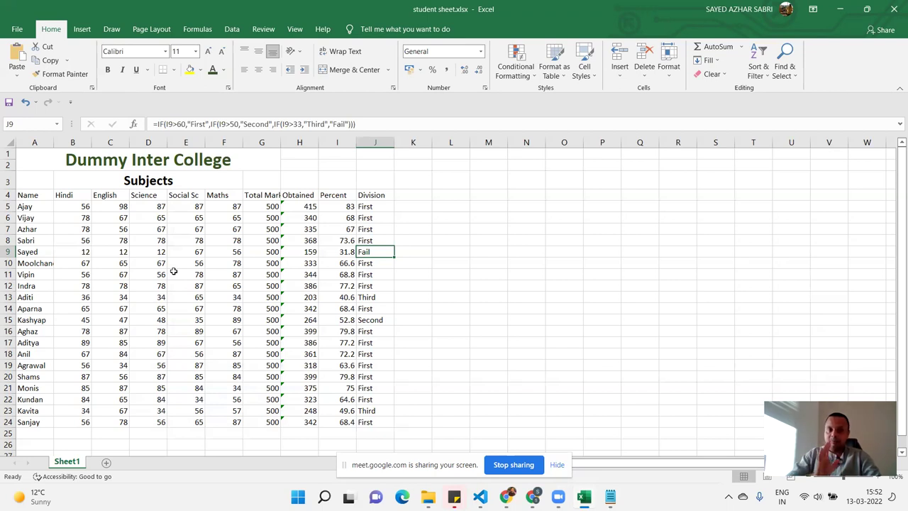
- Select the Percent values I5:I24, excluding the header
click(42, 204)
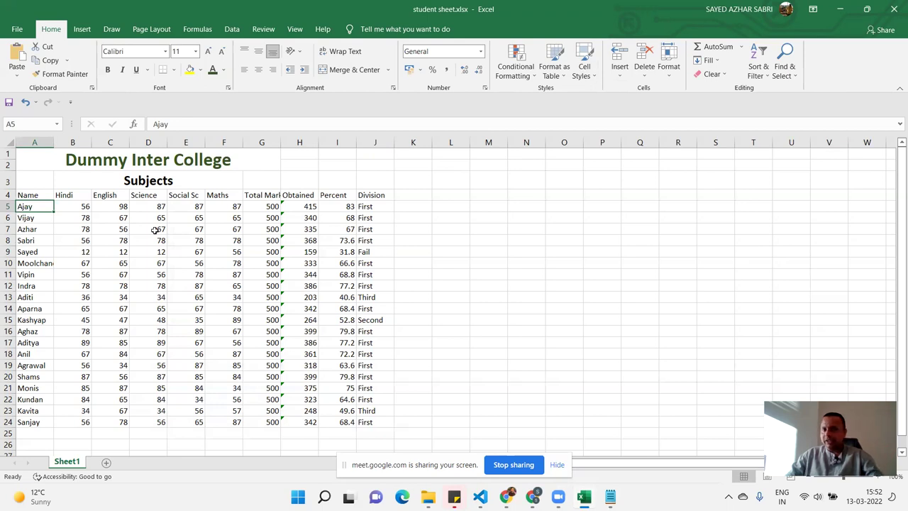
drag(330, 195, 340, 420)
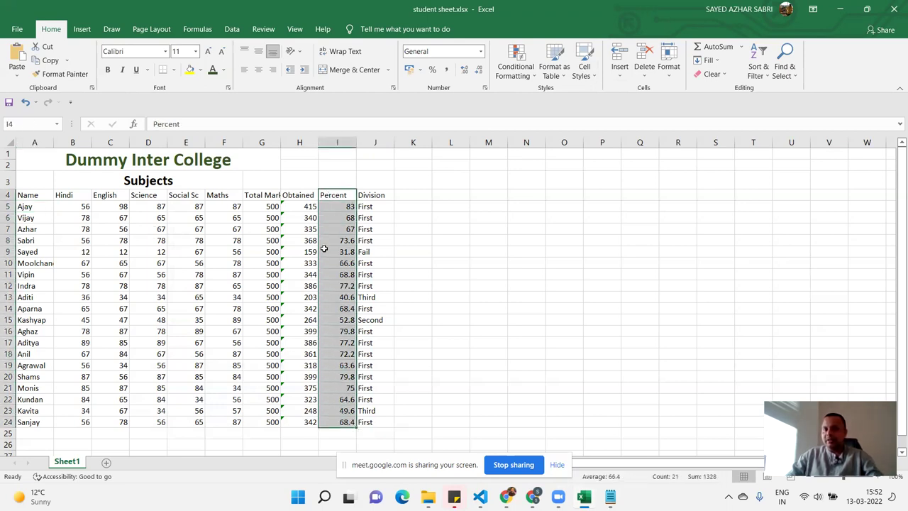
drag(327, 207, 321, 422)
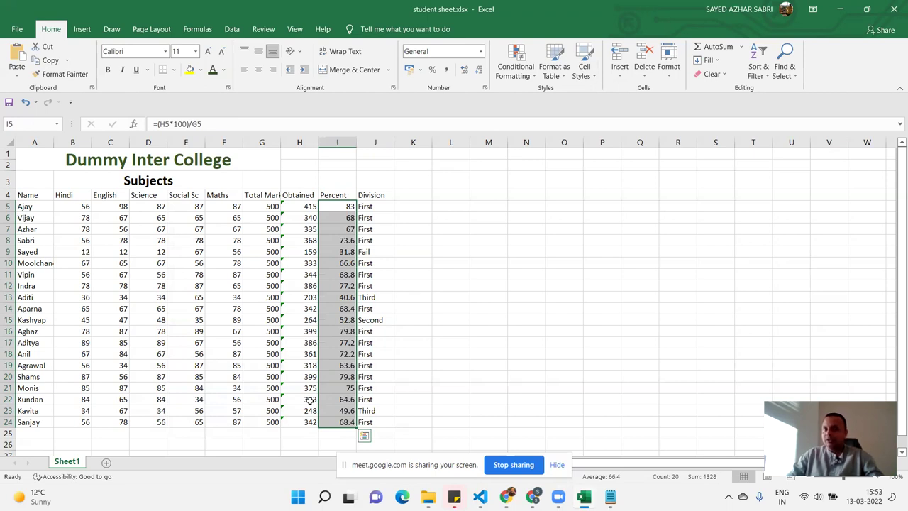
click(533, 77)
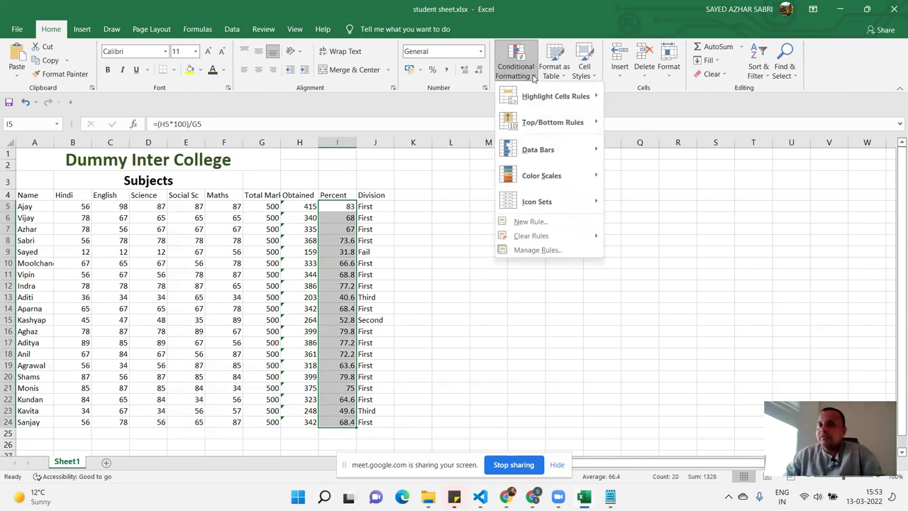
key(Escape)
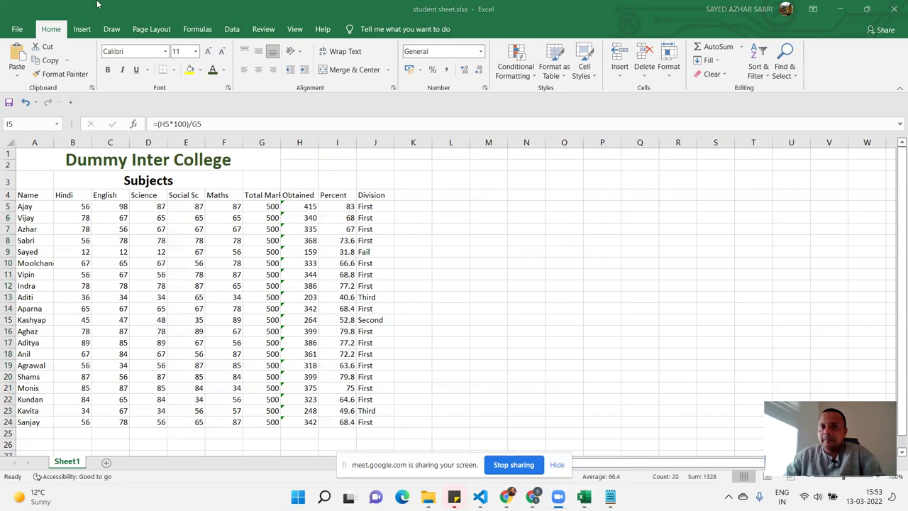
- Apply a Top 10 Items rule with Green Fill and Dark Green Text to the percentages
click(533, 79)
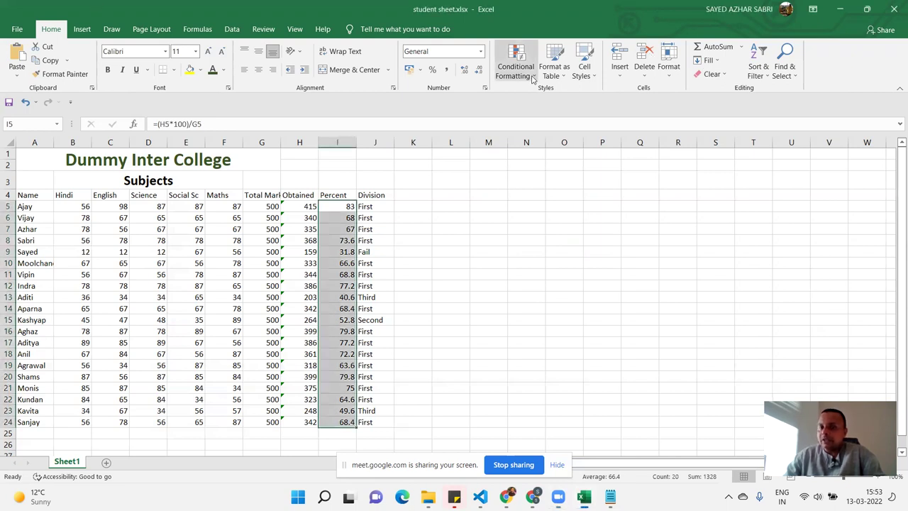
click(533, 79)
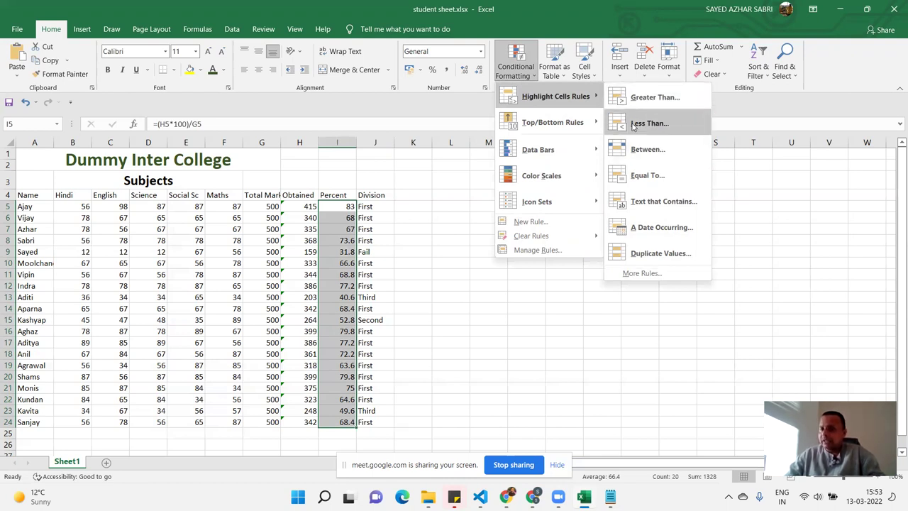
mouse_move(552, 122)
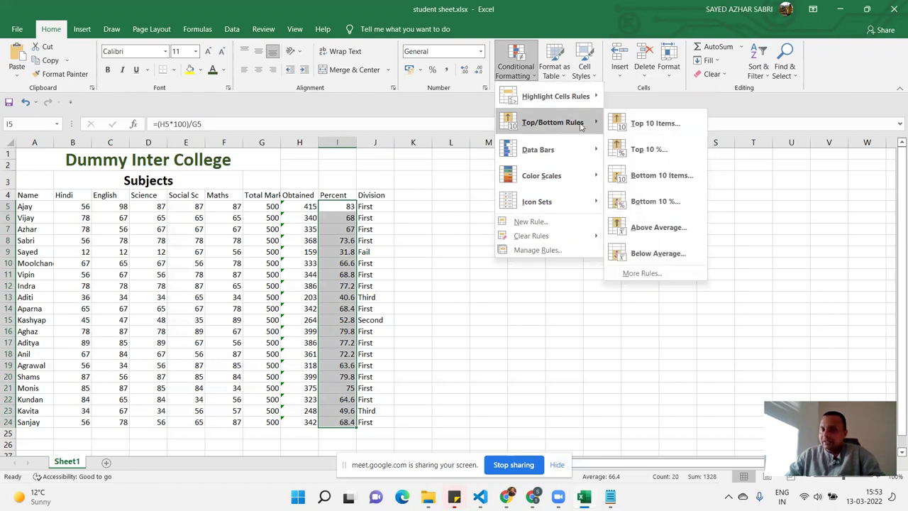
click(655, 125)
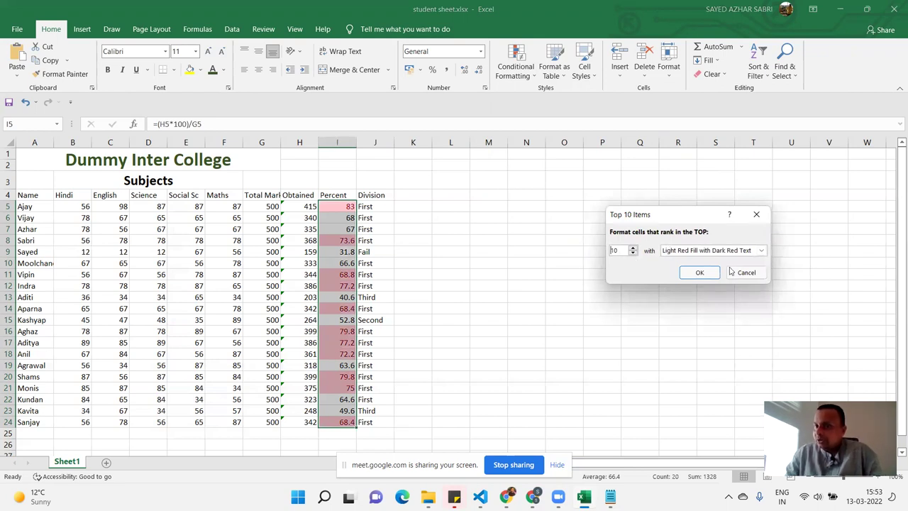
click(762, 252)
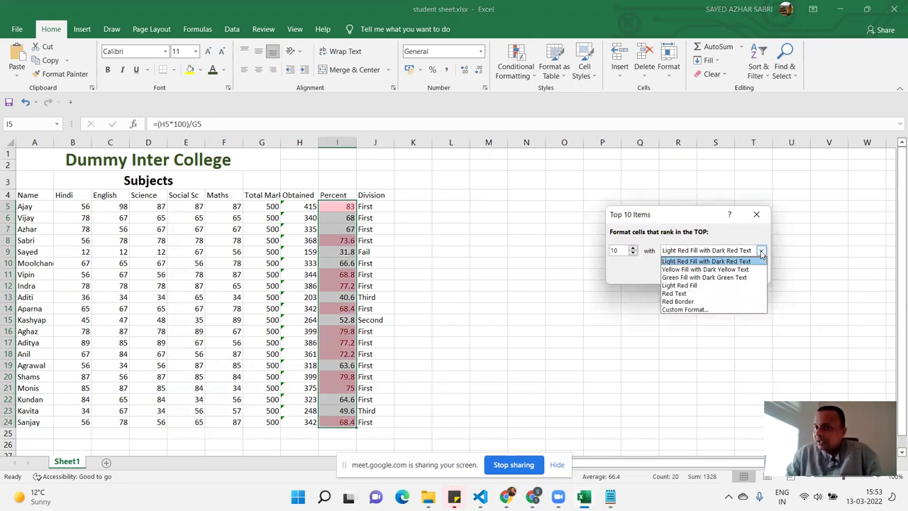
click(704, 277)
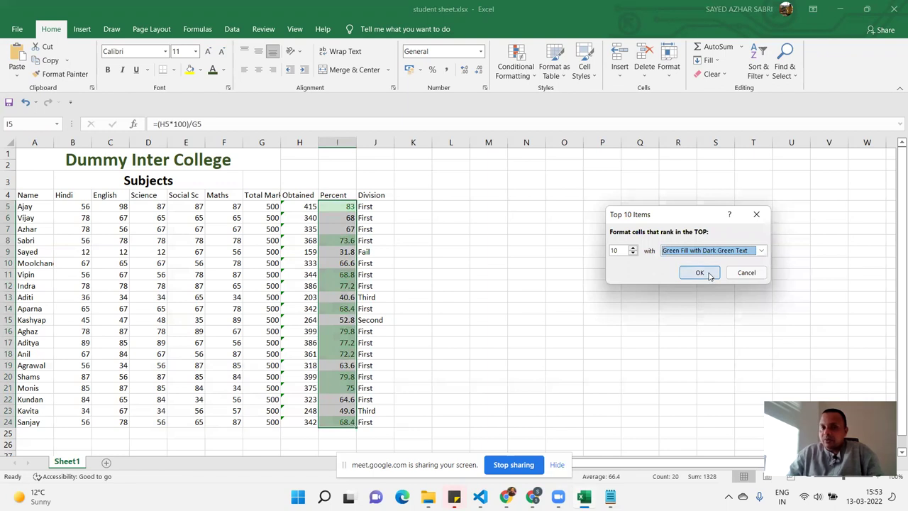
click(700, 273)
click(455, 276)
scroll(337, 289, down, 1)
scroll(337, 289, up, 1)
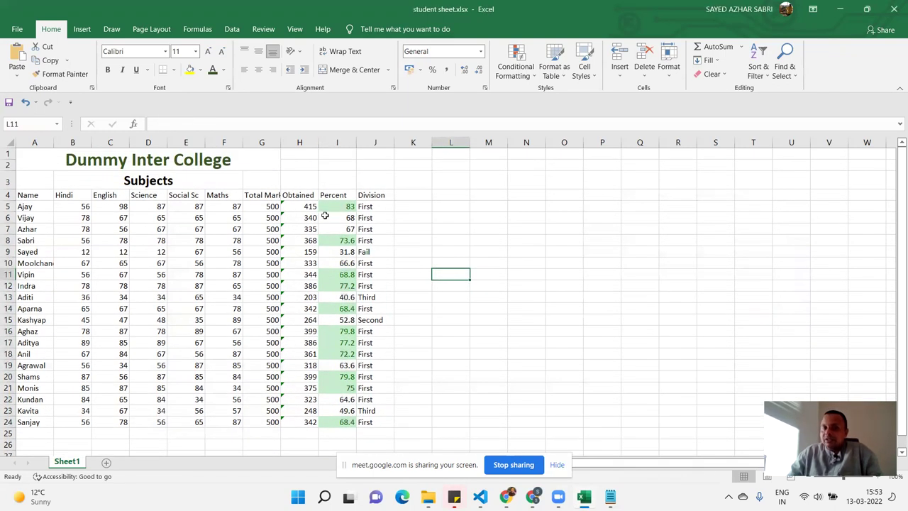
click(338, 334)
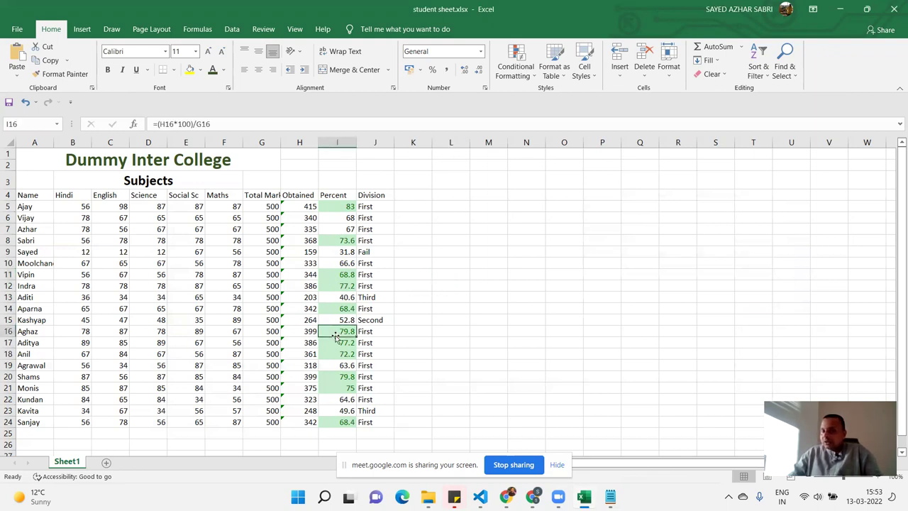
- Highlight I5:I24 values less than 33 with Light Red Fill and Dark Red Text
click(338, 205)
key(ctrl+shift+Down)
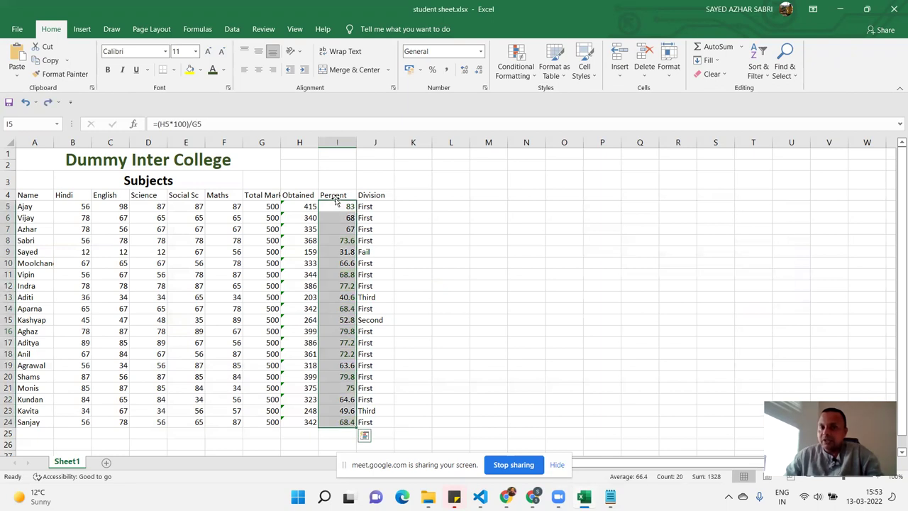
click(527, 77)
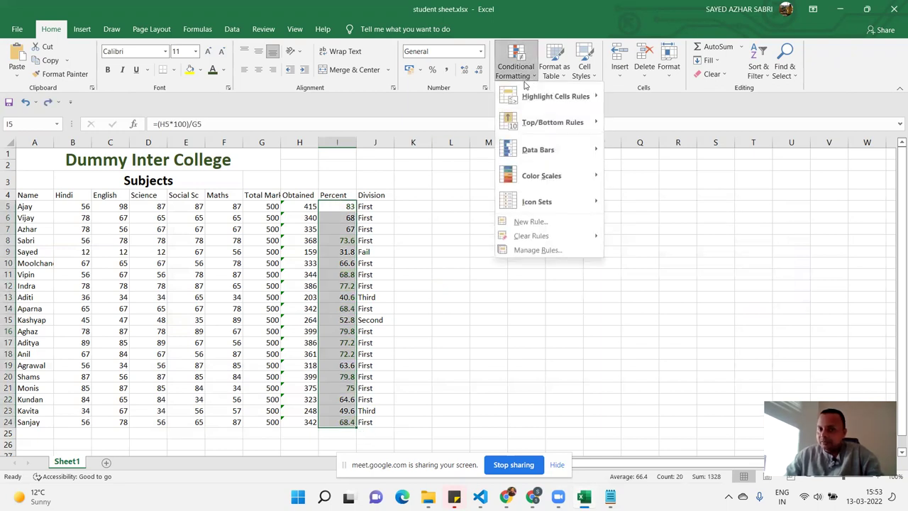
mouse_move(555, 96)
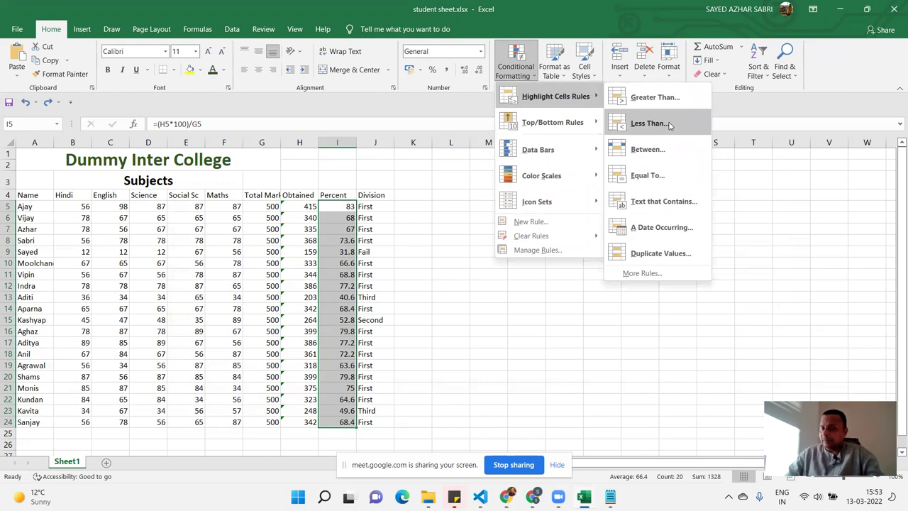
click(669, 124)
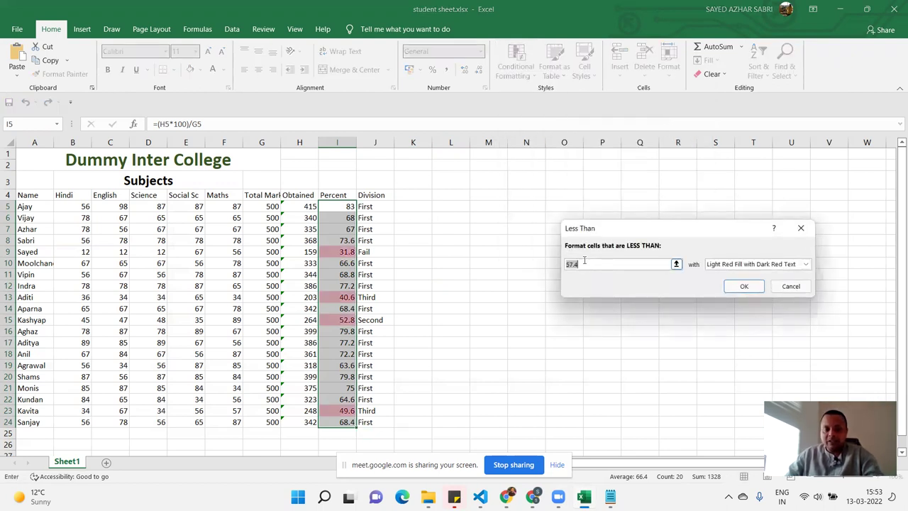
text(33)
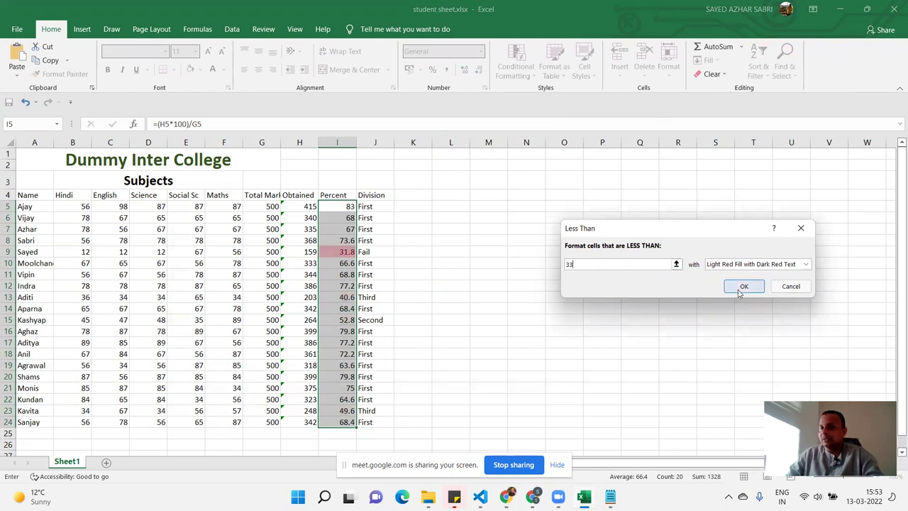
click(744, 286)
scroll(358, 256, down, 2)
scroll(361, 255, up, 1)
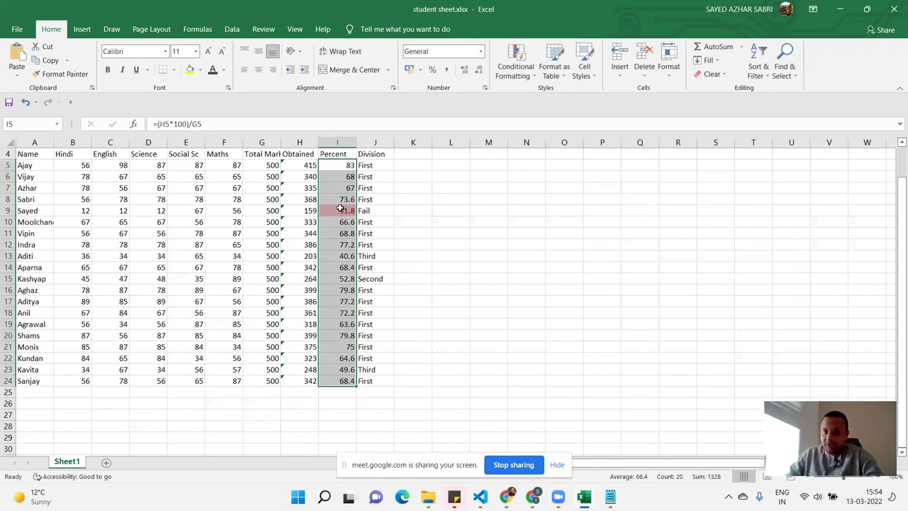
scroll(384, 264, up, 1)
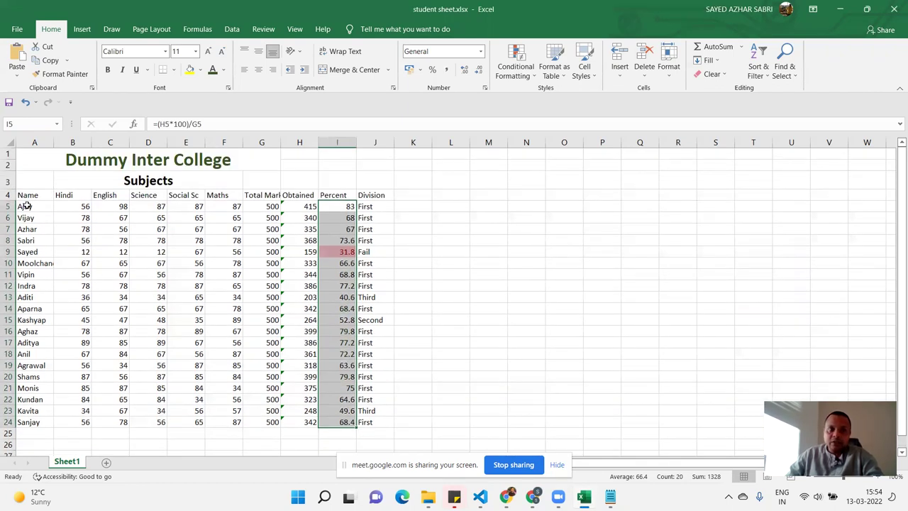
- Copy the first student's name from A5 into A11
click(25, 205)
key(ctrl+c)
click(38, 276)
key(ctrl+v)
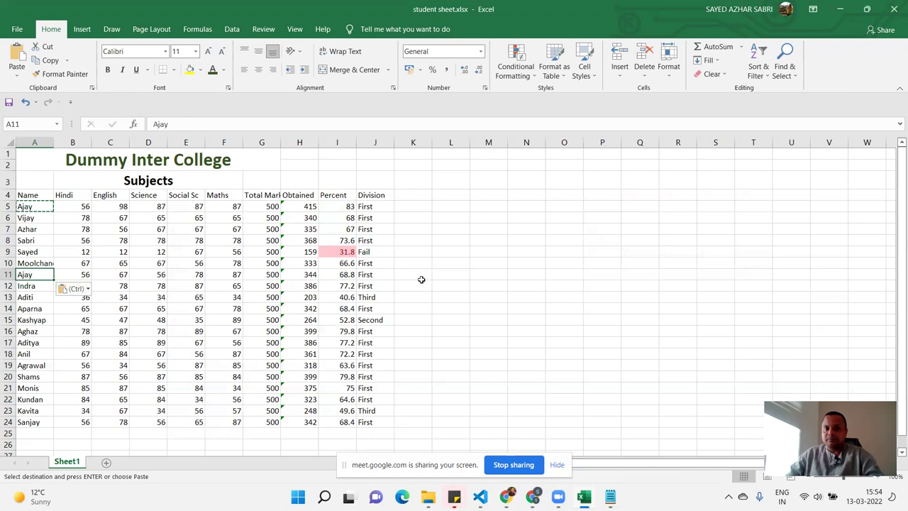
click(422, 280)
key(Escape)
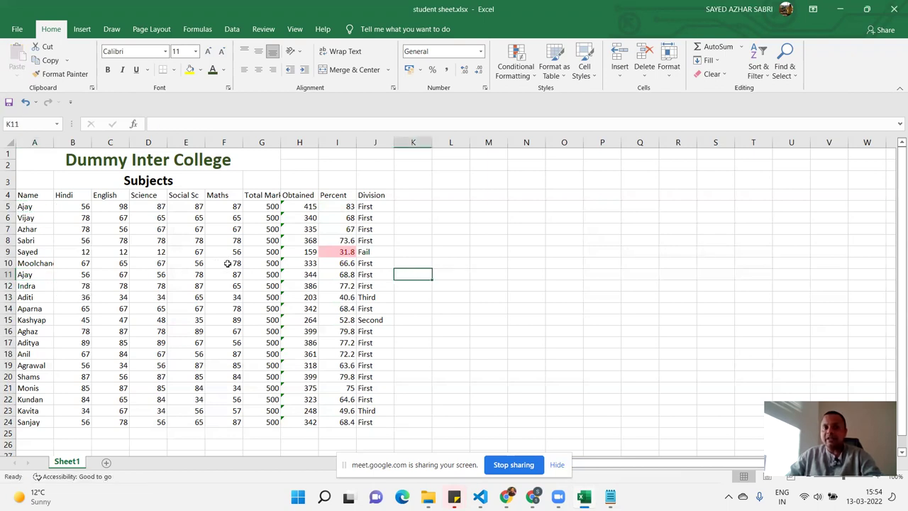
- Highlight duplicate names in A5:A24 with Yellow Fill and Dark Yellow Text
drag(39, 207, 43, 423)
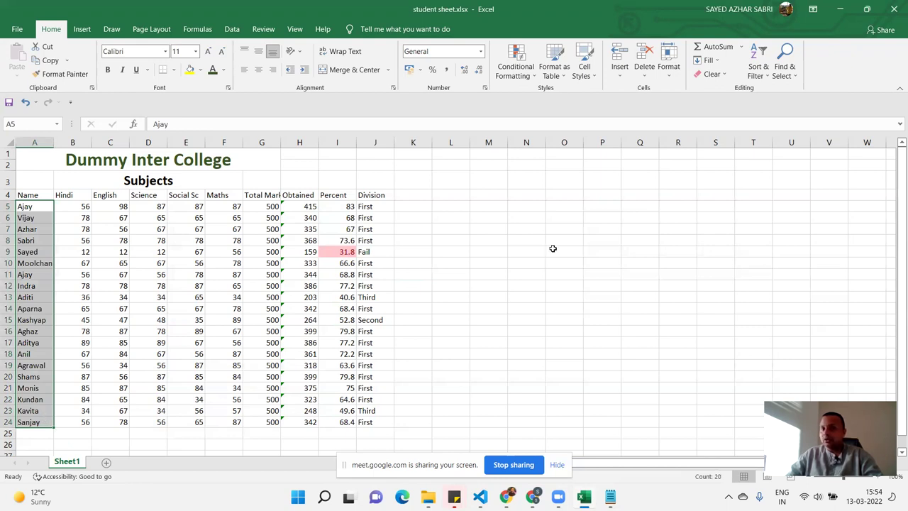
click(532, 79)
mouse_move(556, 97)
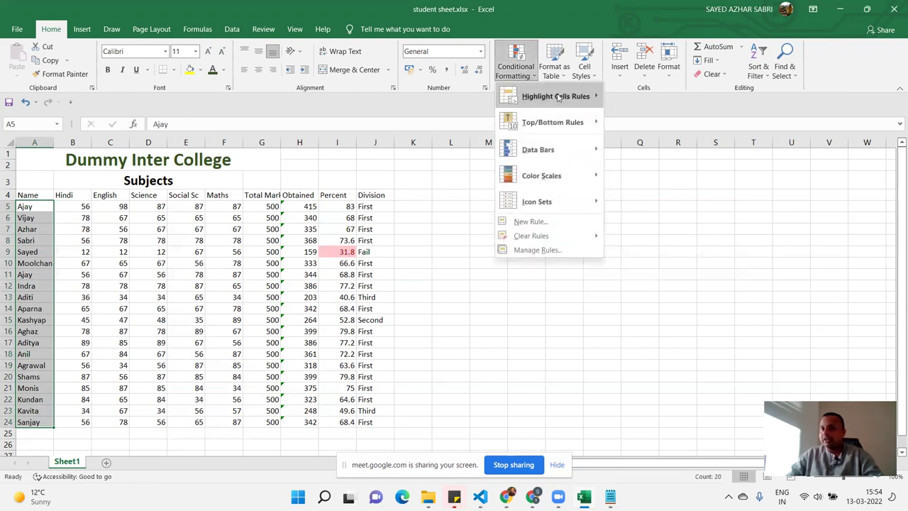
click(681, 253)
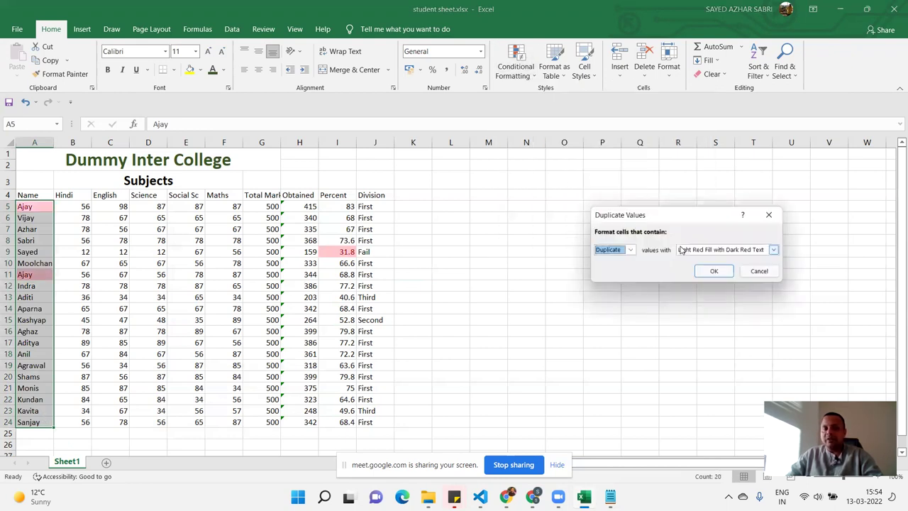
click(778, 251)
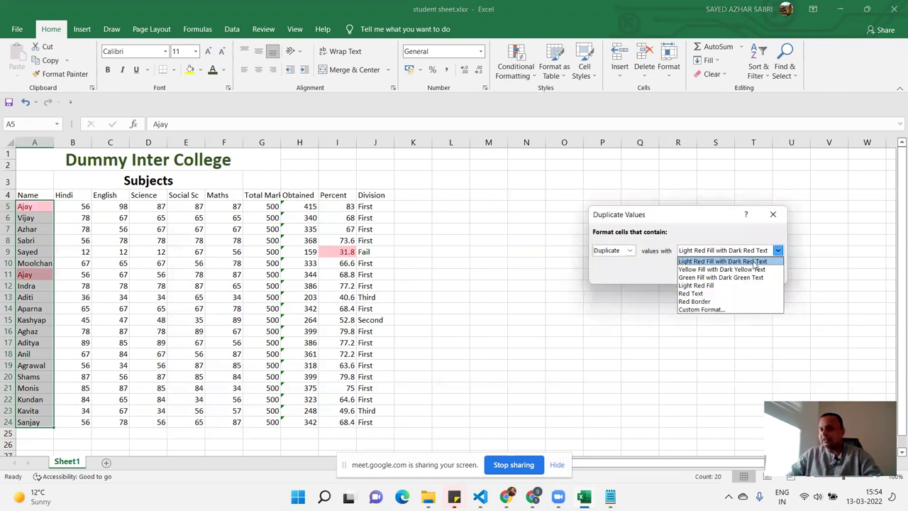
click(707, 294)
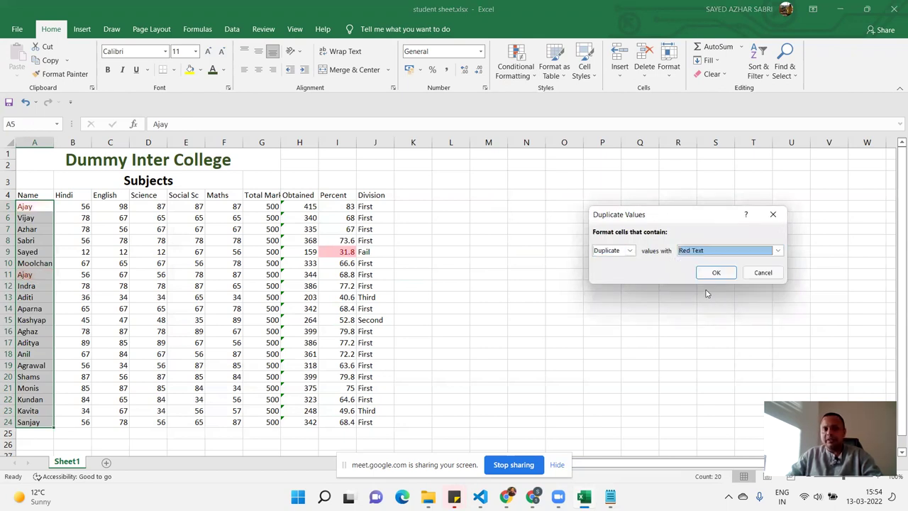
click(778, 250)
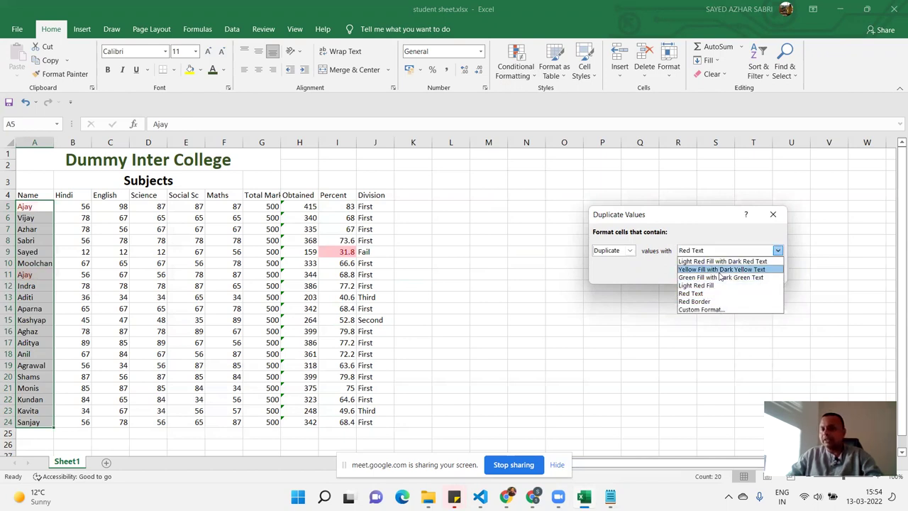
click(717, 269)
click(715, 272)
click(186, 240)
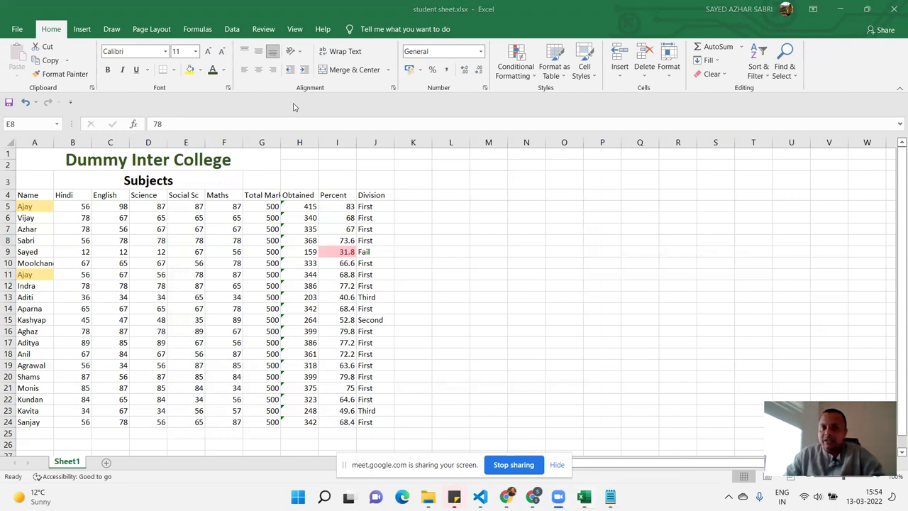
- Merge and centre the Dummy Inter College title across A1:J2 with yellow fill
click(205, 164)
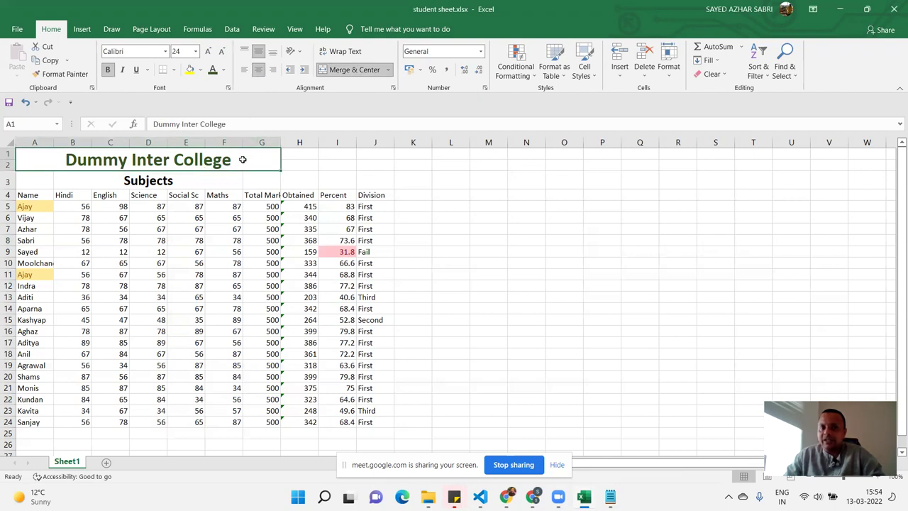
drag(243, 159, 372, 165)
click(343, 70)
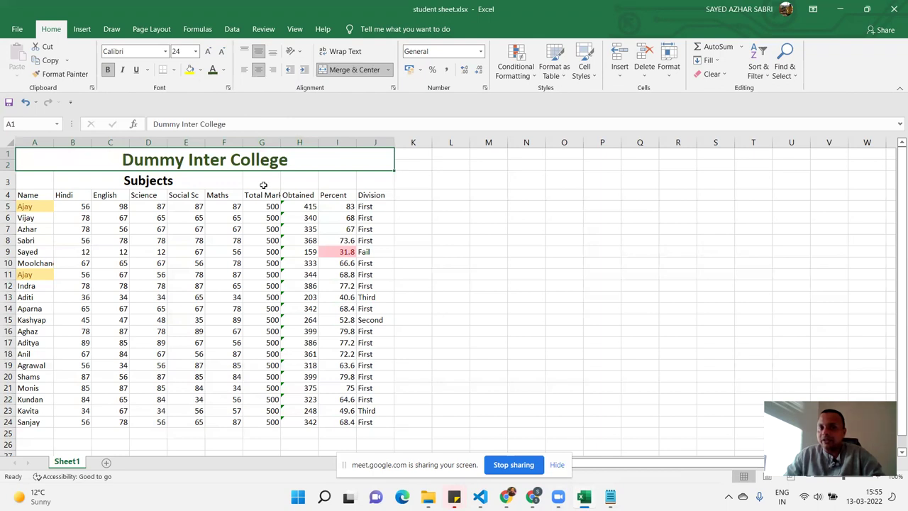
click(198, 70)
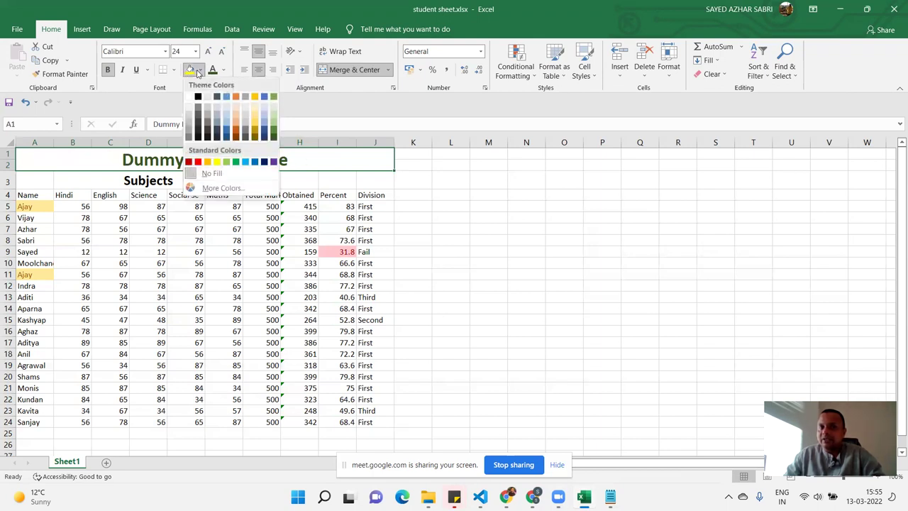
click(214, 161)
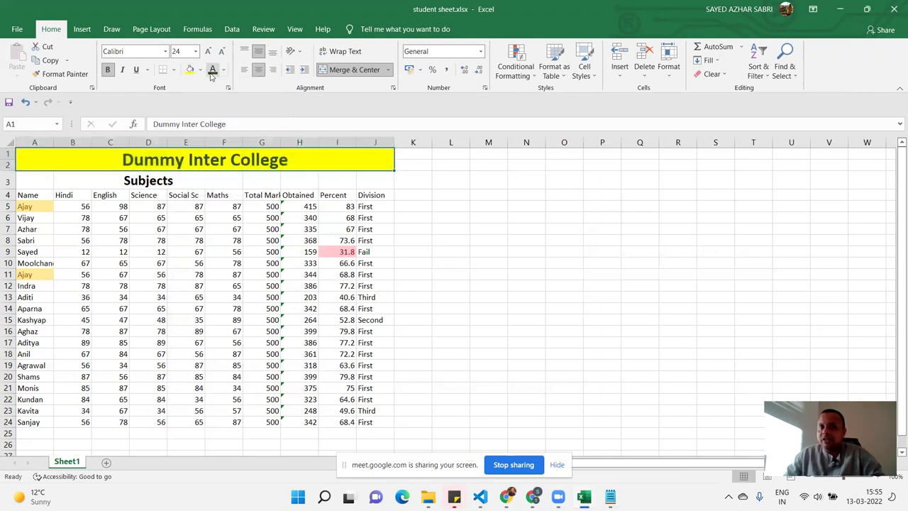
- Make the title text orange in Times New Roman
click(223, 70)
click(258, 112)
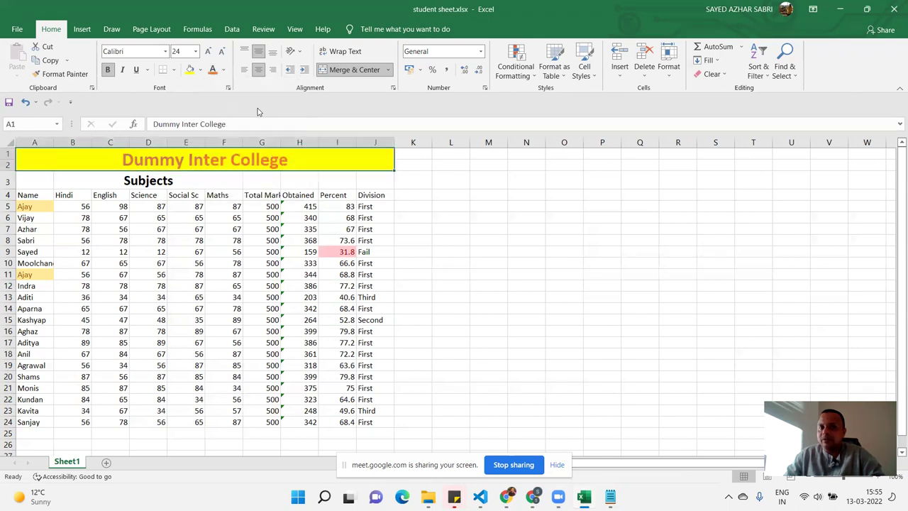
click(144, 53)
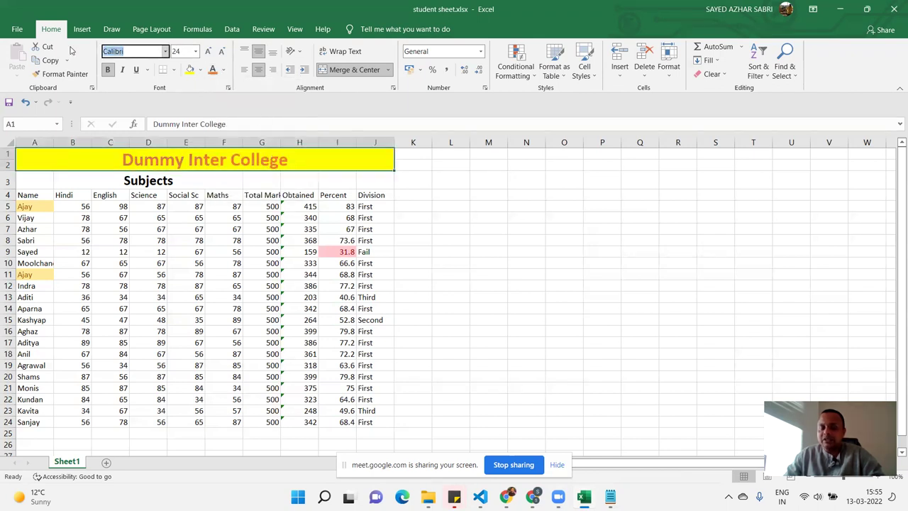
text(Times New Roman)
key(Return)
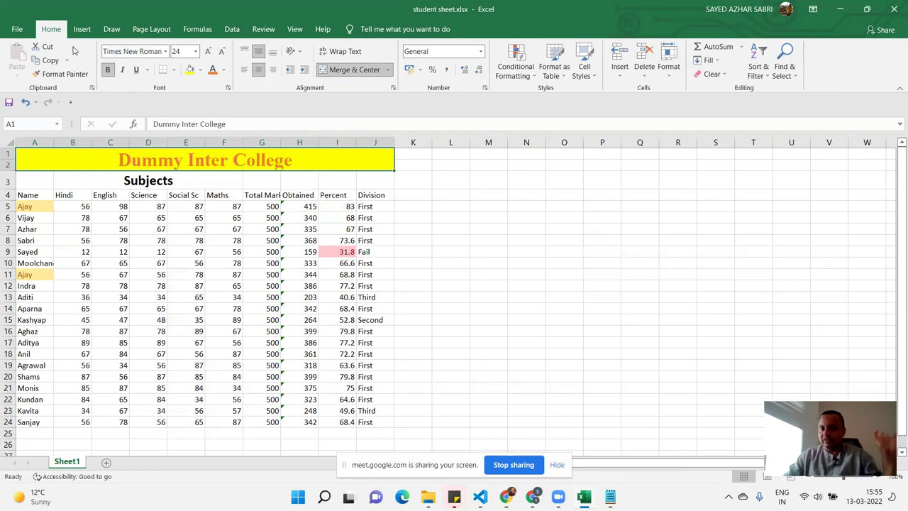
click(387, 196)
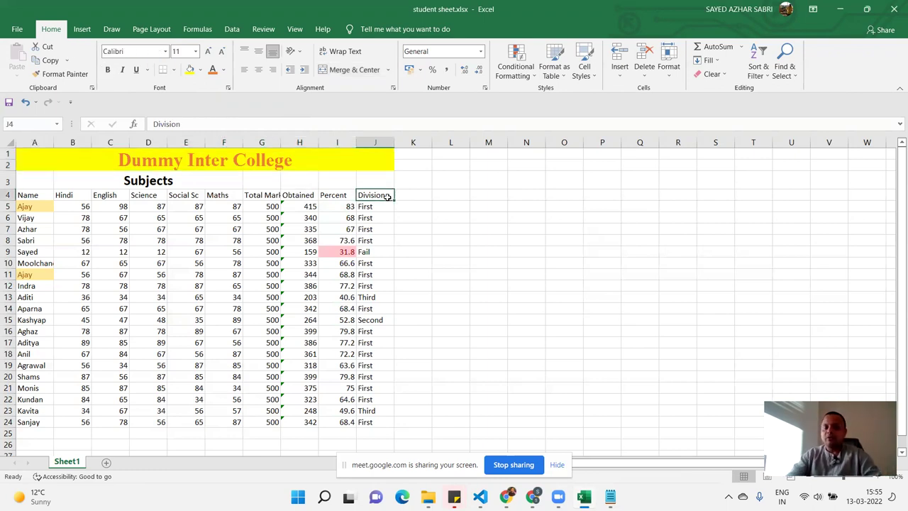
key(ctrl+p)
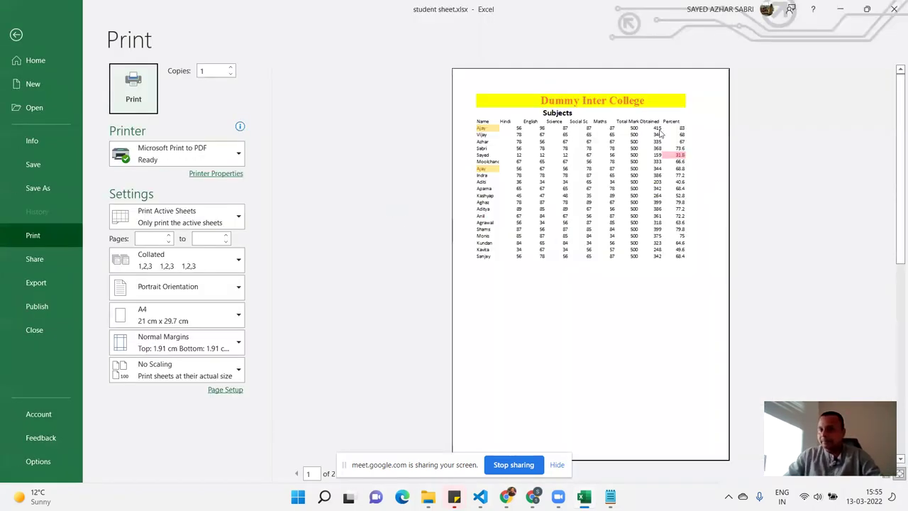
key(Escape)
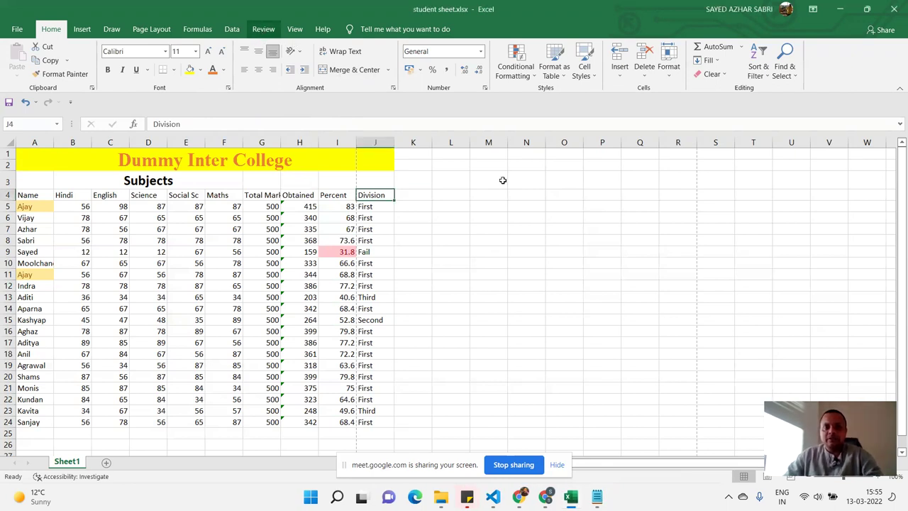
- Enable Print under Gridlines in Page Layout's Sheet Options, keeping gridlines visible on screen
click(489, 195)
click(263, 29)
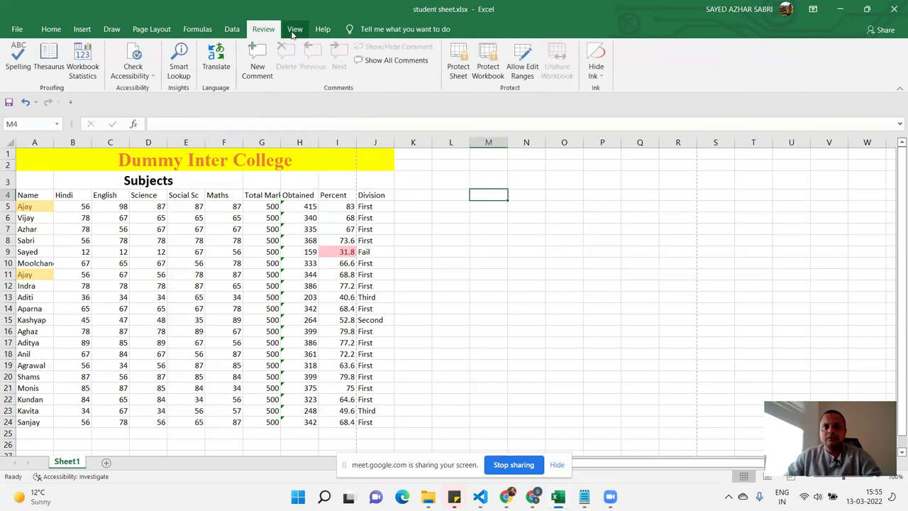
click(294, 29)
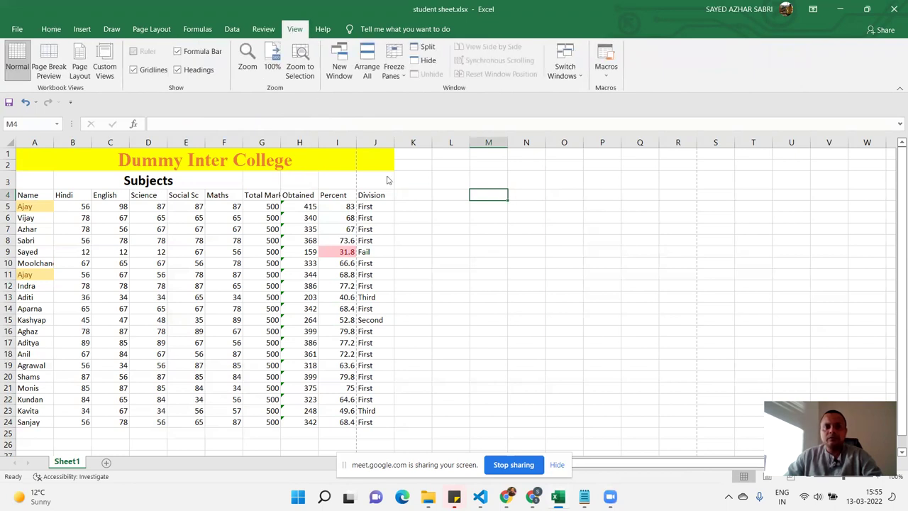
click(232, 30)
click(197, 29)
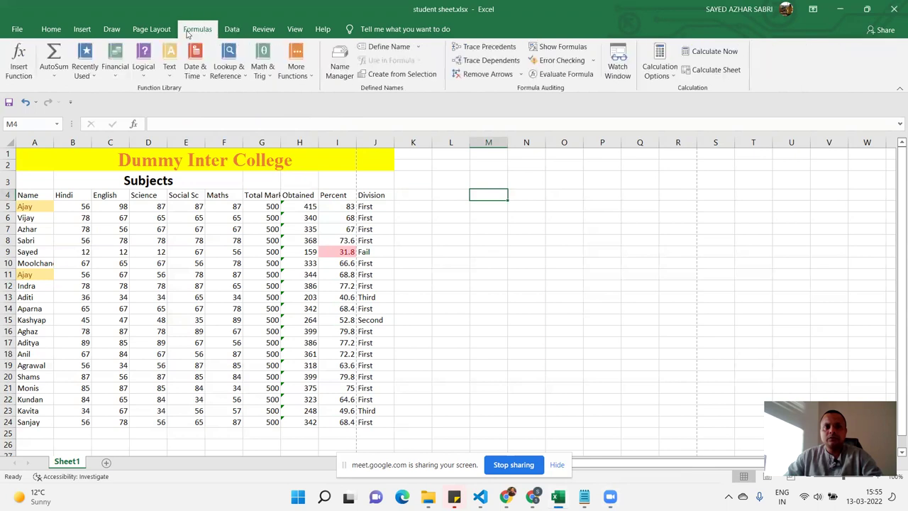
click(150, 29)
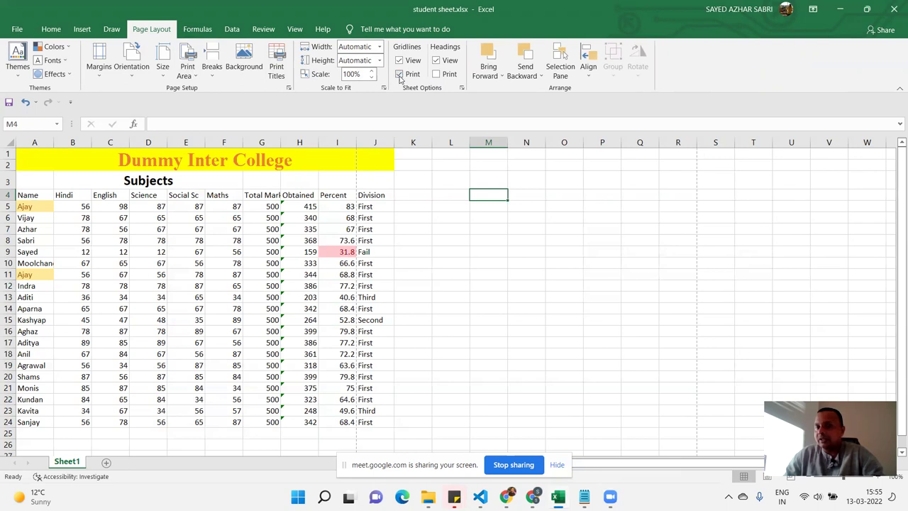
click(398, 75)
click(400, 61)
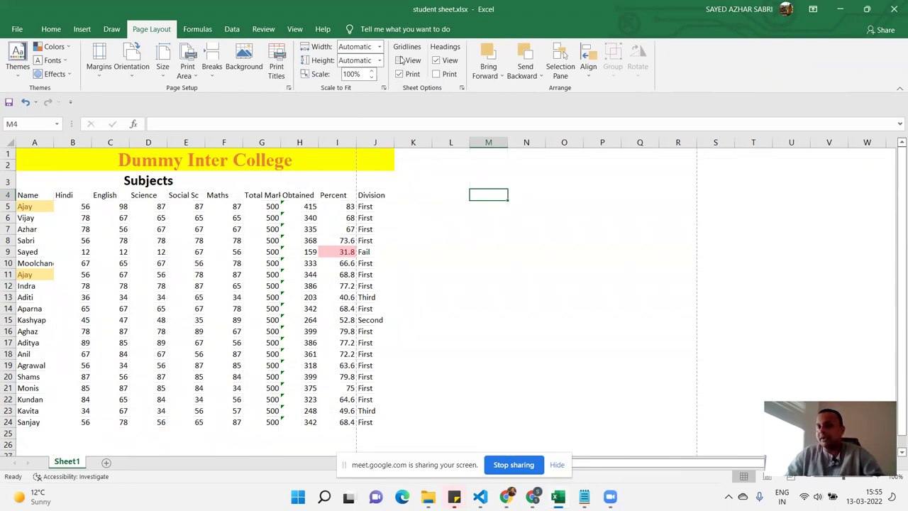
click(400, 61)
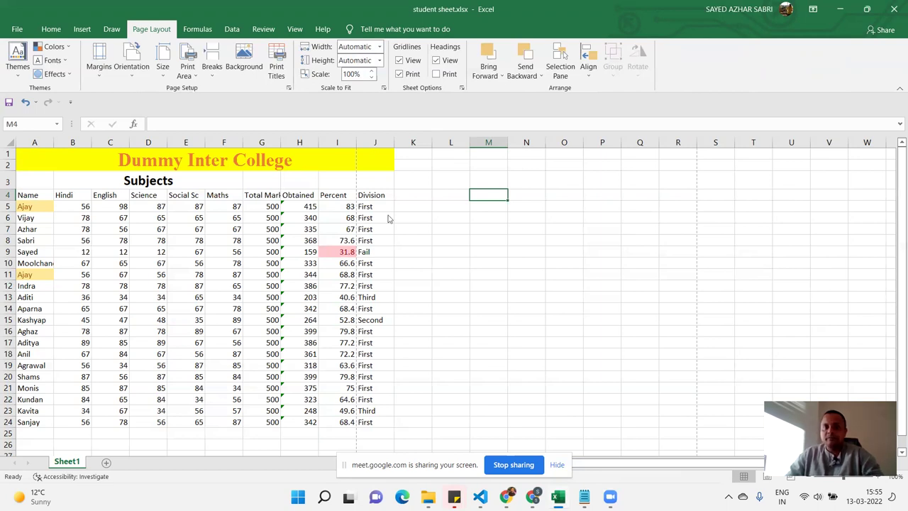
key(ctrl+p)
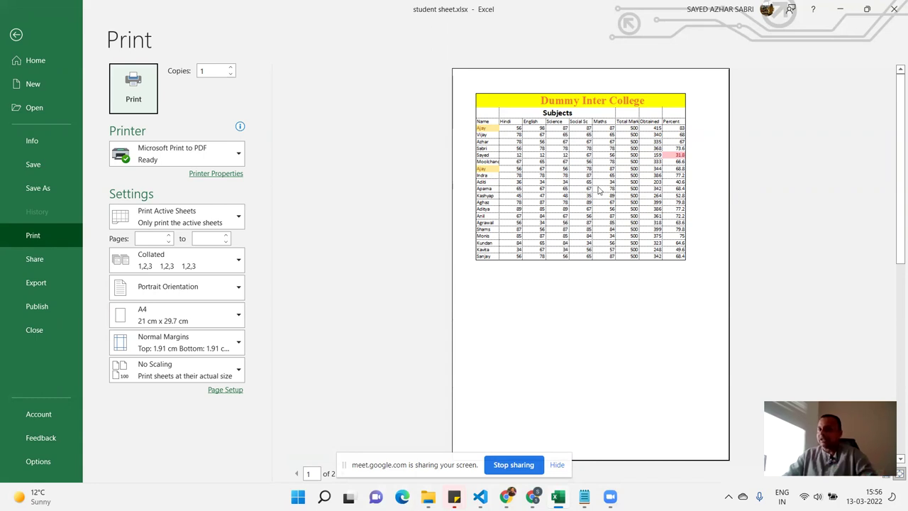
key(Escape)
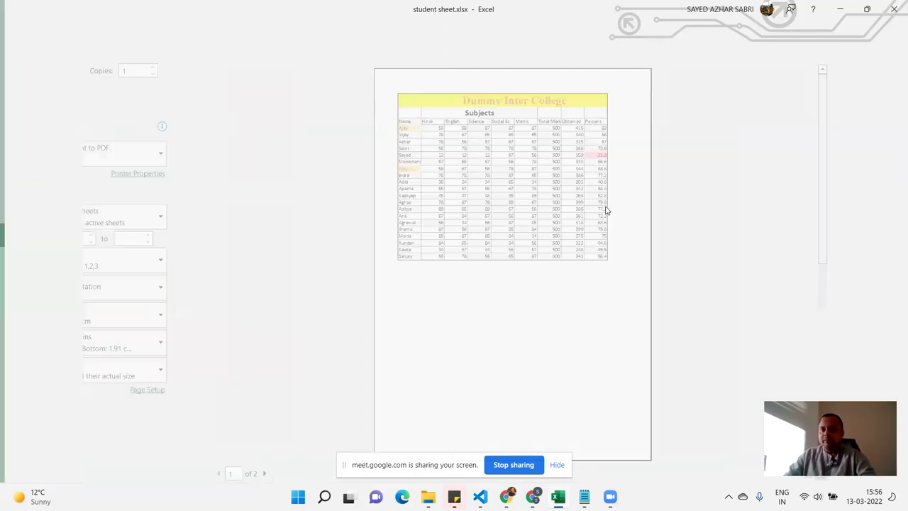